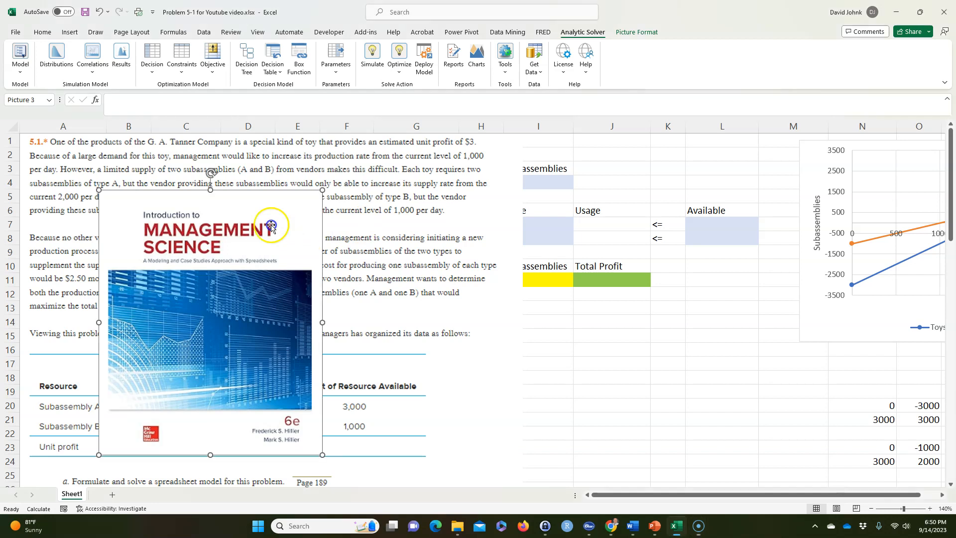
# Move the textbook cover picture off the problem text to the empty cells below the solution tables, around columns J to M
pyautogui.moveTo(298, 227); pyautogui.dragTo(250, 185)
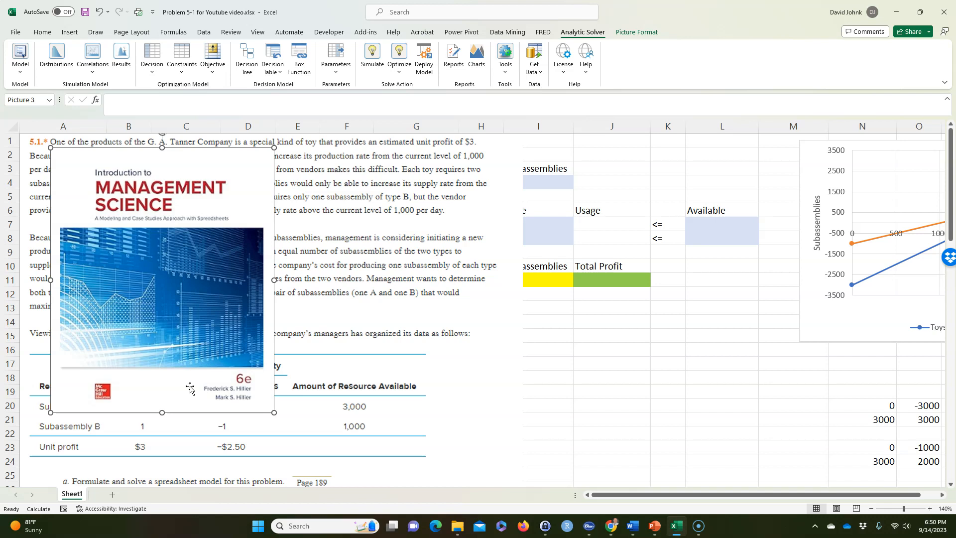
pyautogui.moveTo(58, 164); pyautogui.dragTo(602, 326)
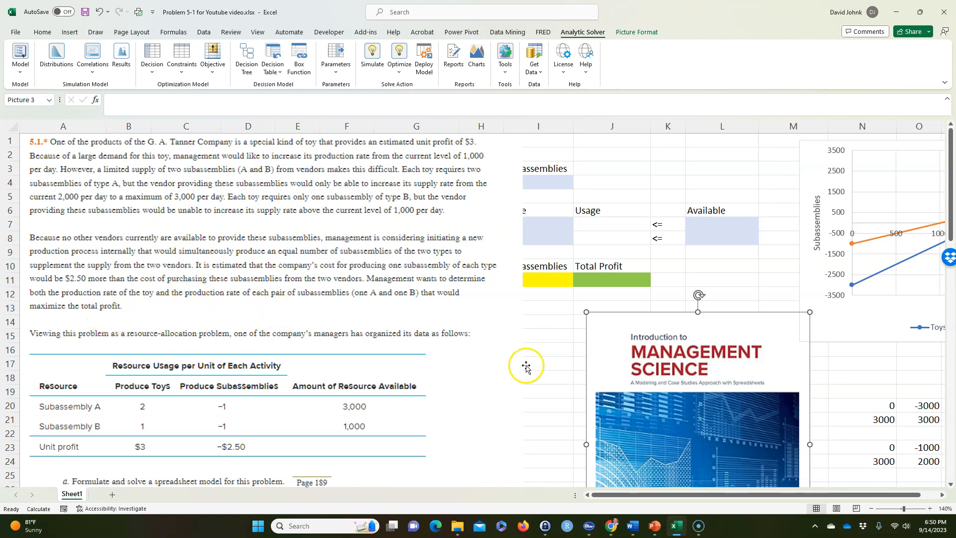
pyautogui.moveTo(609, 333); pyautogui.dragTo(661, 374)
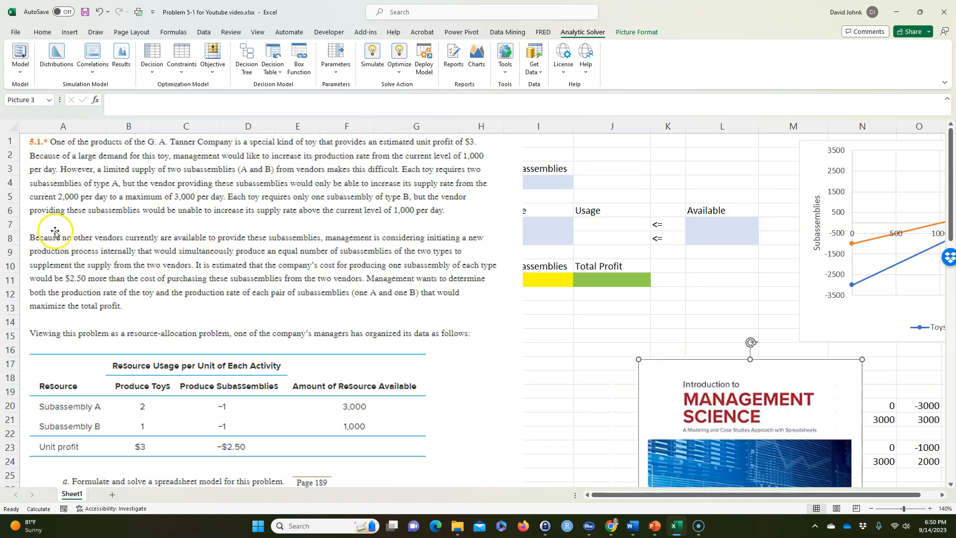
# Review the problem statement, and move its picture off the worksheet tables to the area below the chart with the book cover
pyautogui.scroll(-4, 209, 257)
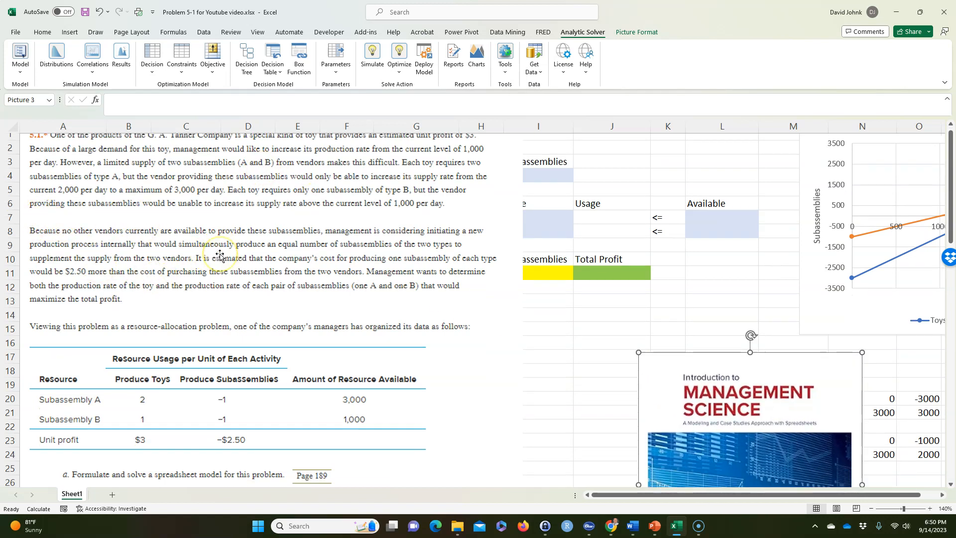
pyautogui.scroll(-4, 219, 255)
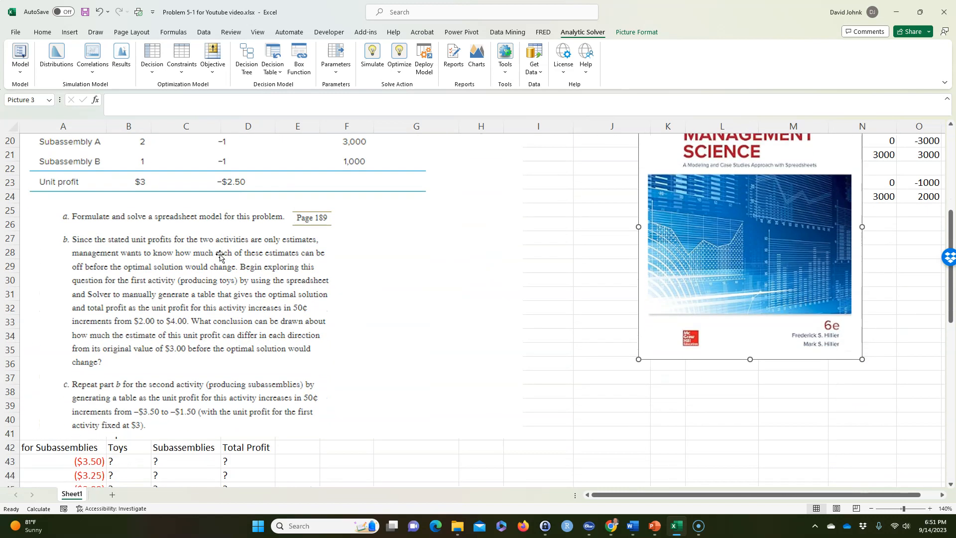
pyautogui.scroll(8, 220, 255)
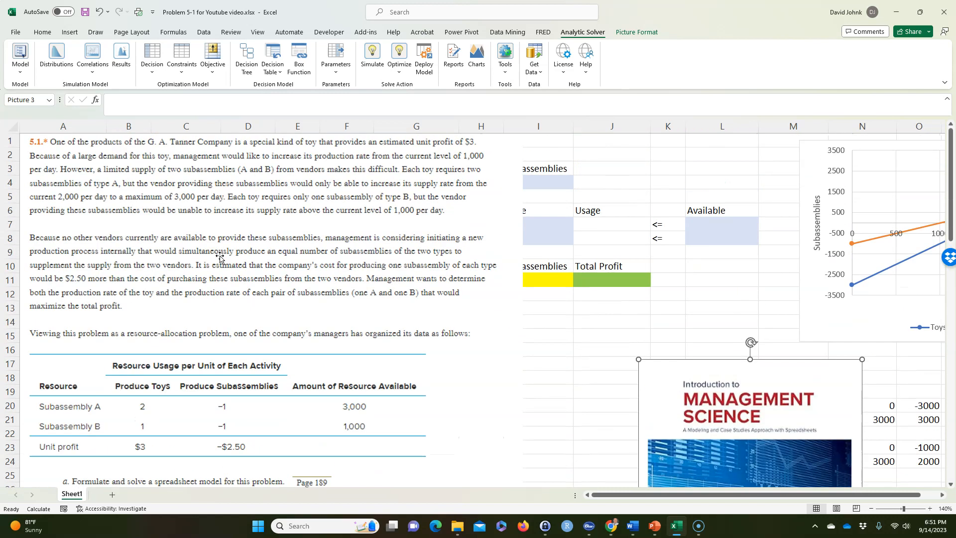
pyautogui.moveTo(38, 222); pyautogui.dragTo(802, 442)
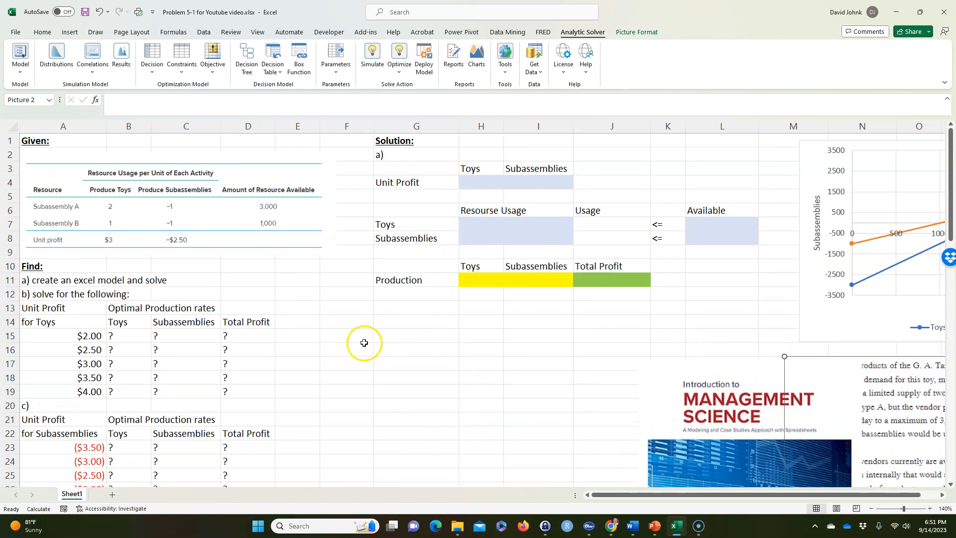
pyautogui.moveTo(812, 364); pyautogui.dragTo(934, 384)
pyautogui.click(195, 213)
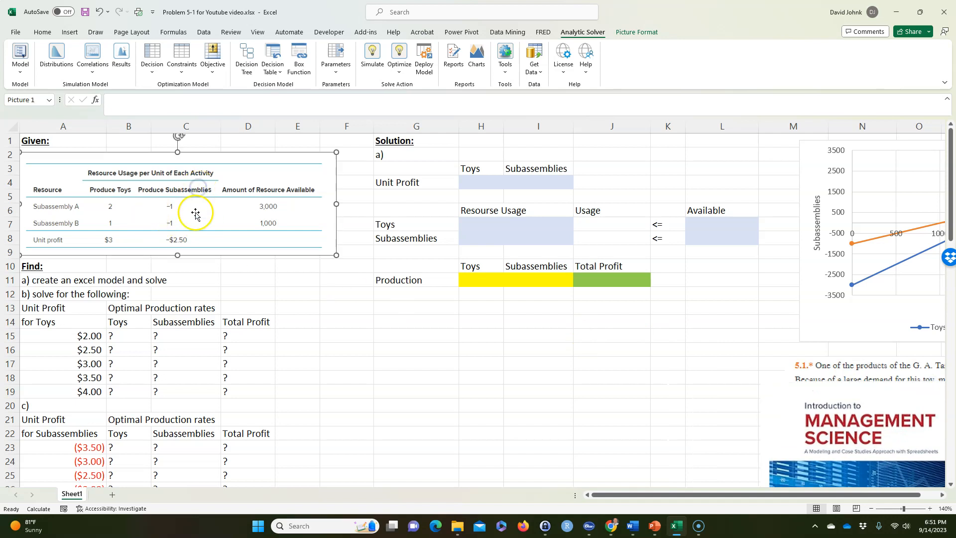
pyautogui.moveTo(30, 265); pyautogui.dragTo(153, 289)
pyautogui.click(317, 343)
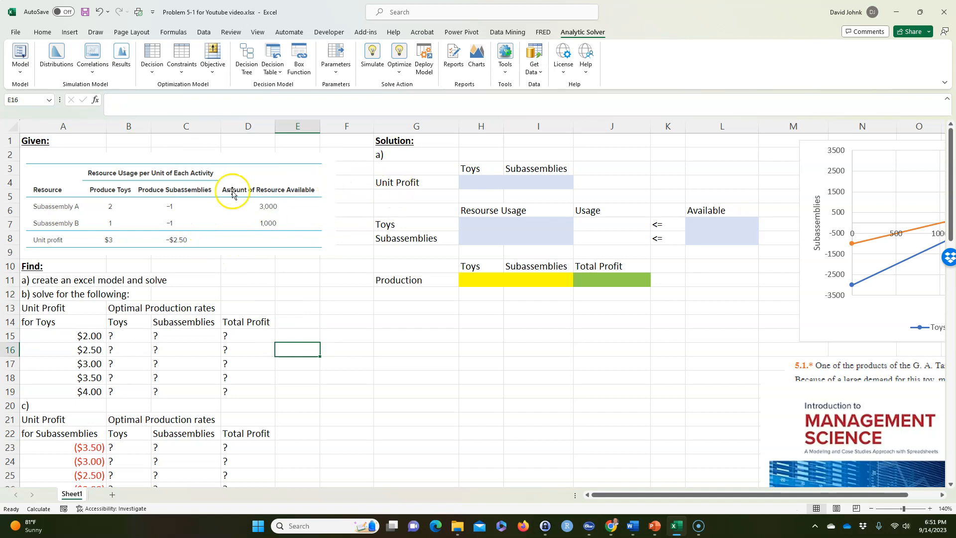
# Enter the unit profits in row 4: $3.00 for Toys in H4 and -$2.50 for Subassemblies in I4
pyautogui.click(473, 182)
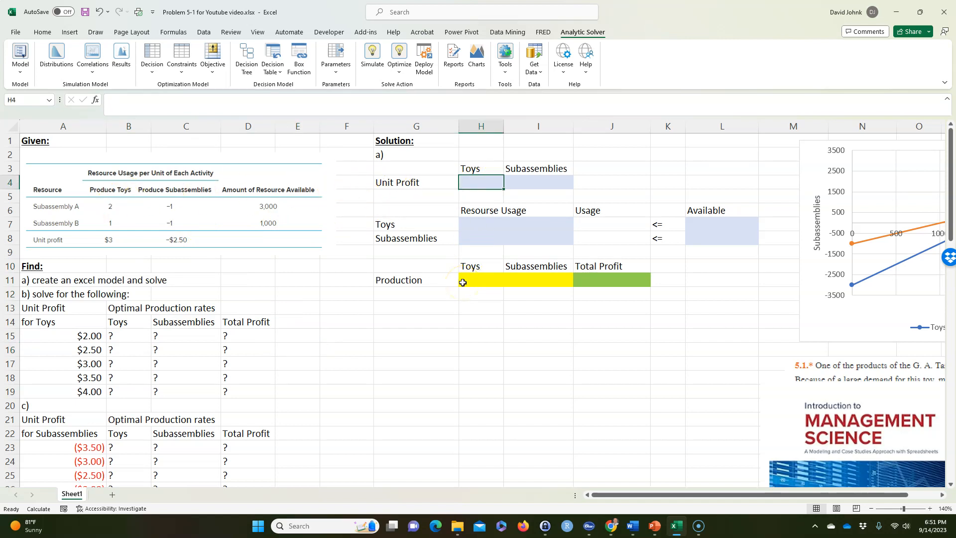
pyautogui.write('$3.00')
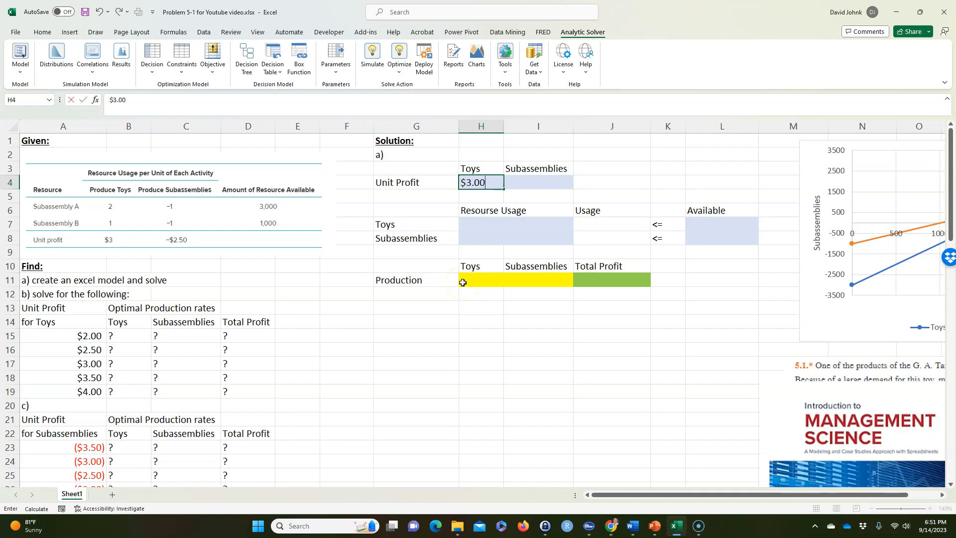
pyautogui.press('Tab')
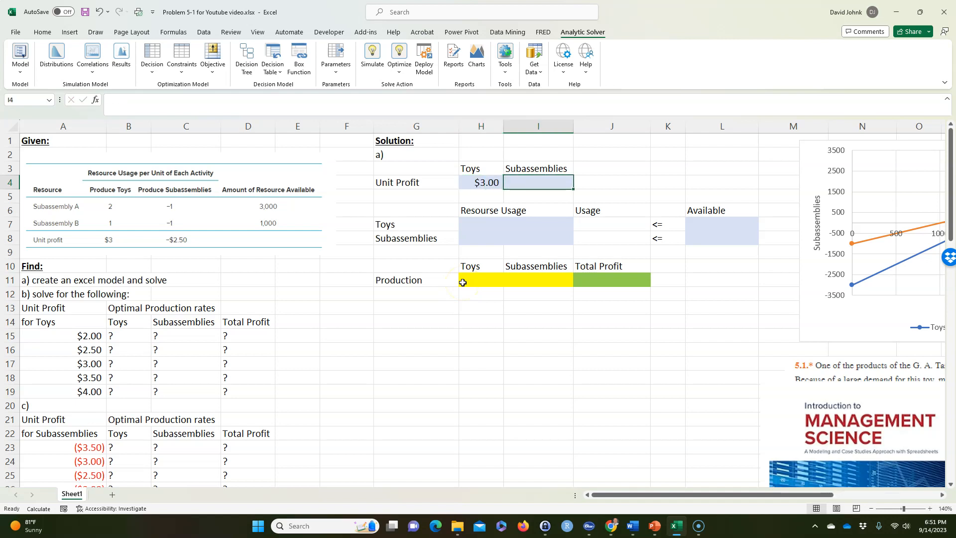
pyautogui.write('-$')
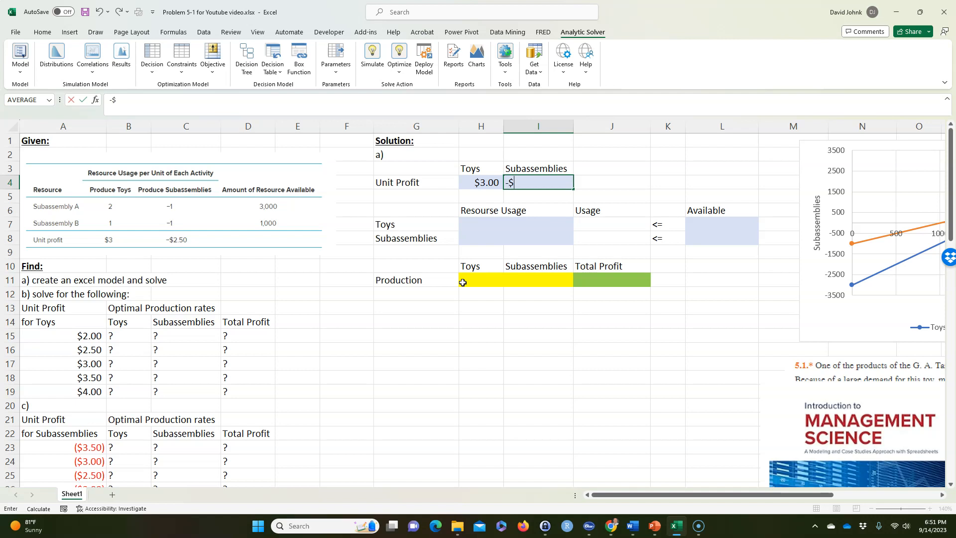
pyautogui.press('Return')
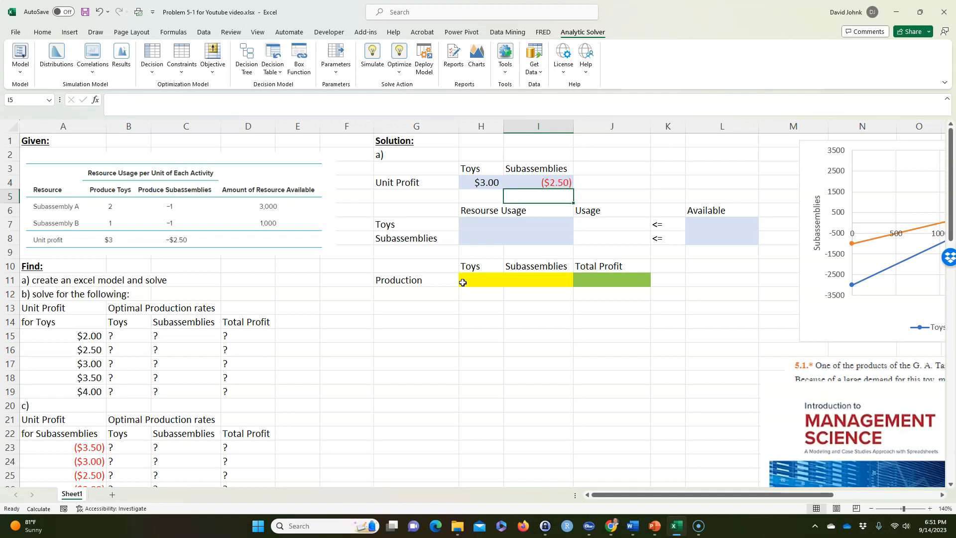
# Fill the resource usage block H7:I8 with 2 and 1 in the first column and -1 and -1 in the second
pyautogui.click(478, 225)
pyautogui.write('2')
pyautogui.press('Return')
pyautogui.press('Return')
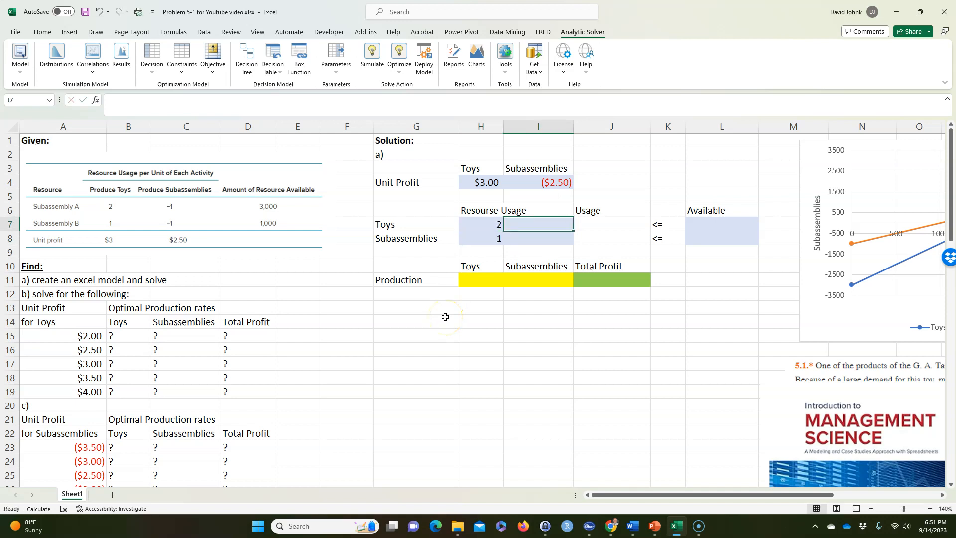
pyautogui.write('-1')
pyautogui.press('Return')
pyautogui.write('-1')
# Enter the available resource amounts, 3000 in L7 and 1000 in L8
pyautogui.press('Return')
pyautogui.press('Up')
pyautogui.press('Up')
pyautogui.press('Right')
pyautogui.press('Right')
pyautogui.press('Right')
pyautogui.write('3000')
pyautogui.press('Return')
pyautogui.write('1000')
pyautogui.press('Return')
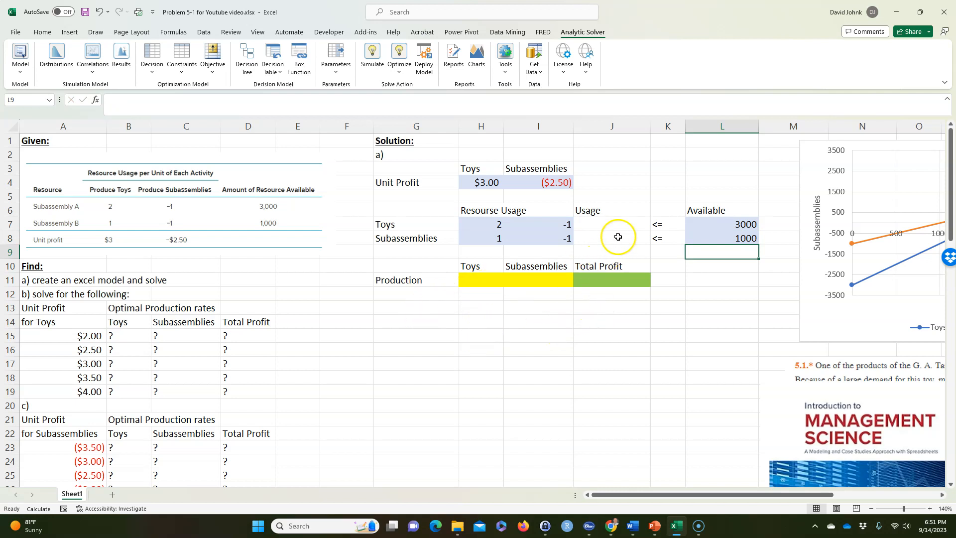
# Enter trial production quantities of 10 for Toys in H11 and 10 for Subassemblies in I11
pyautogui.click(482, 277)
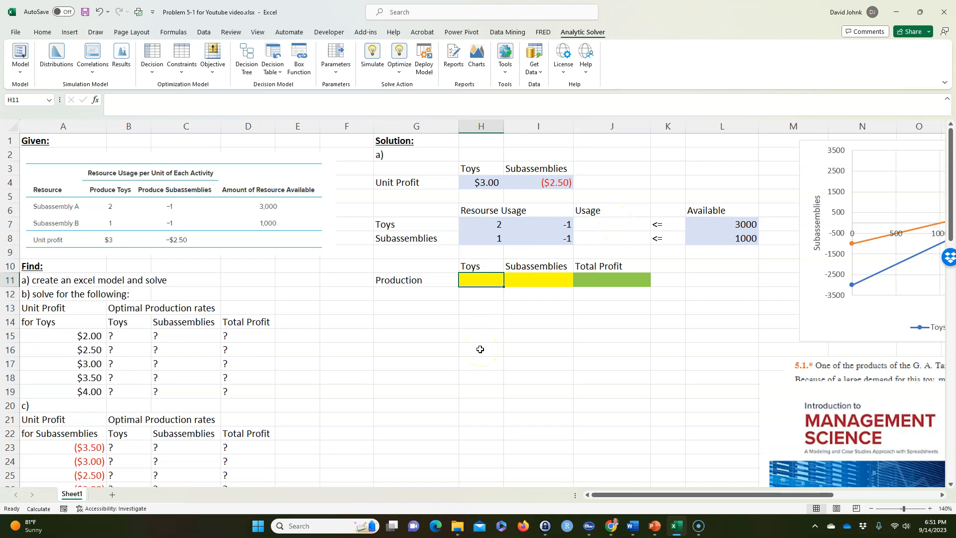
pyautogui.write('10')
pyautogui.press('Tab')
pyautogui.write('10')
pyautogui.press('Tab')
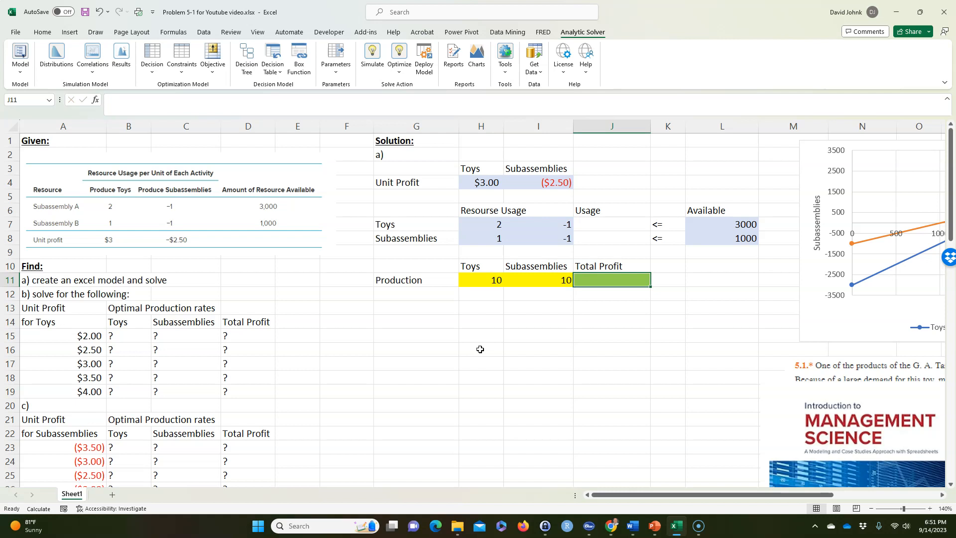
pyautogui.click(542, 325)
# Calculate the Toys usage in J7 with =SUMPRODUCT($H$11:$I$11,H7:I7), keeping the production range absolute
pyautogui.click(607, 225)
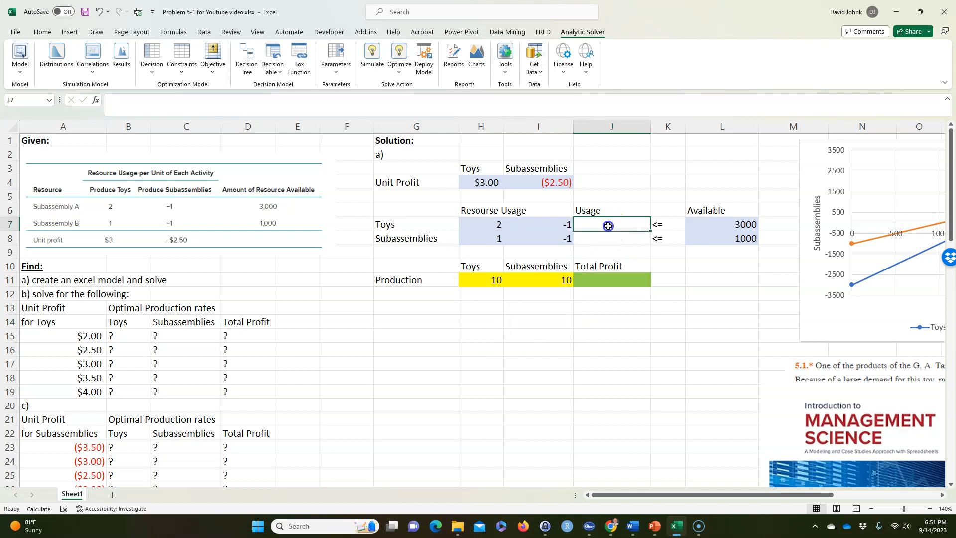
pyautogui.write('=')
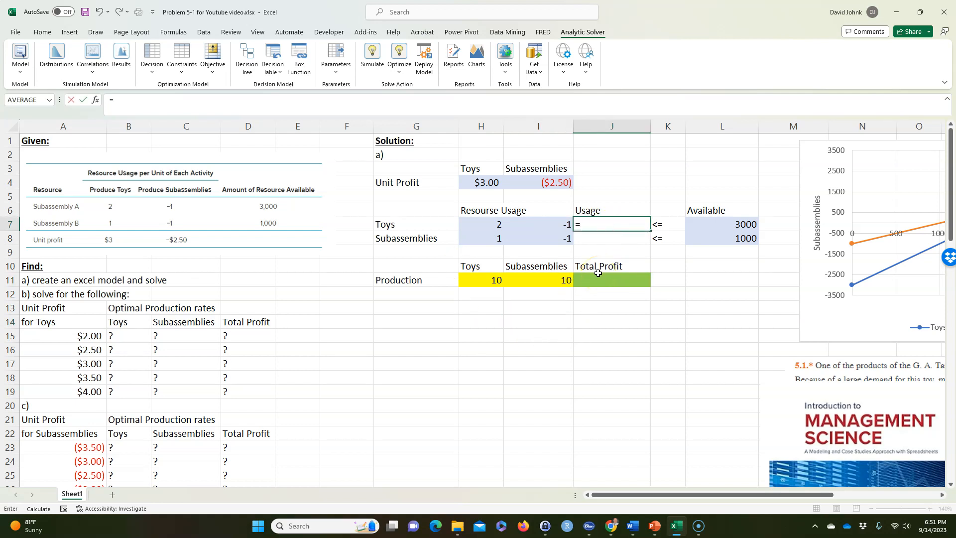
pyautogui.write('sumpro')
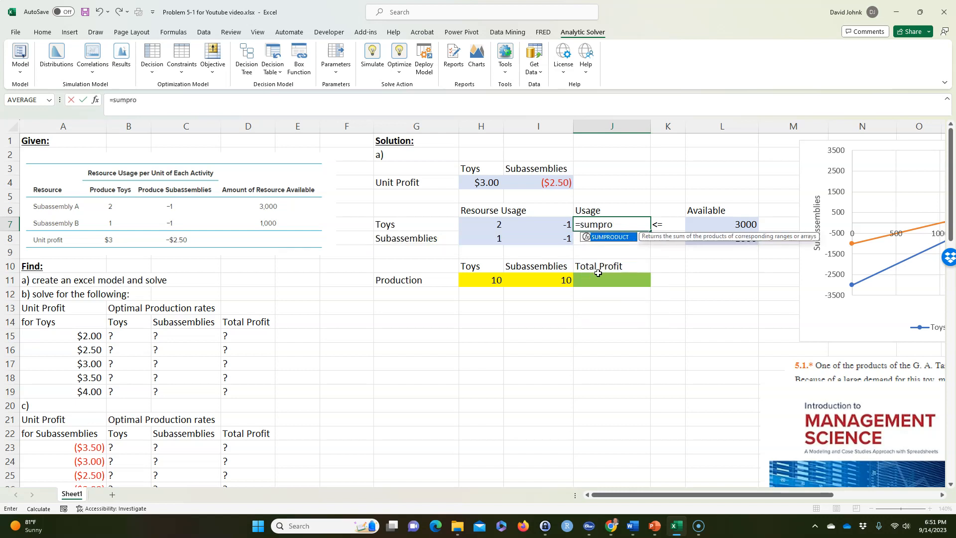
pyautogui.write('d')
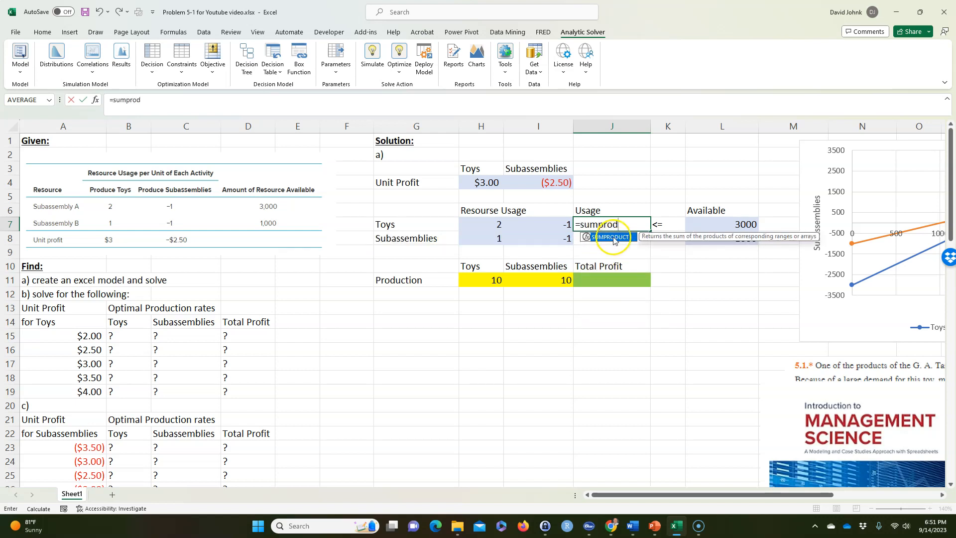
pyautogui.doubleClick(610, 237)
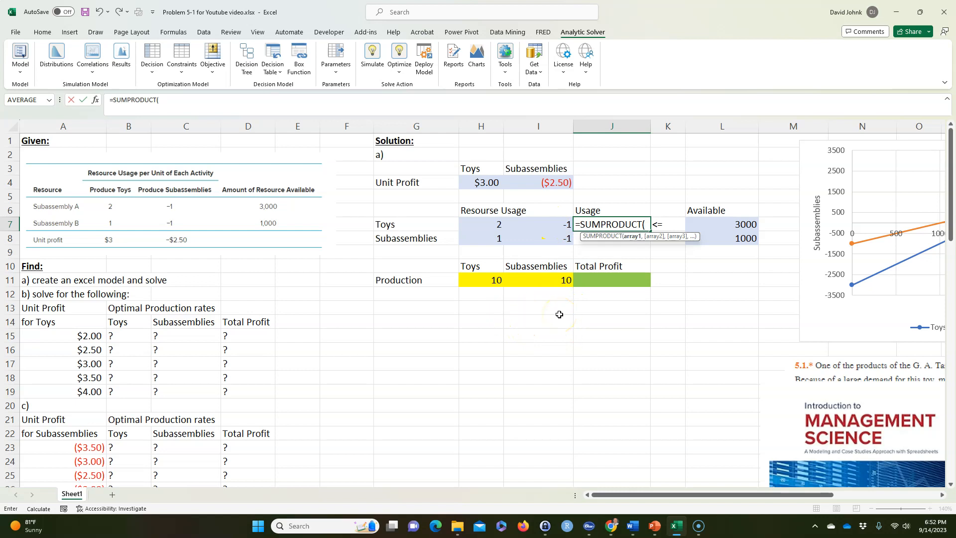
pyautogui.moveTo(495, 279); pyautogui.dragTo(528, 279)
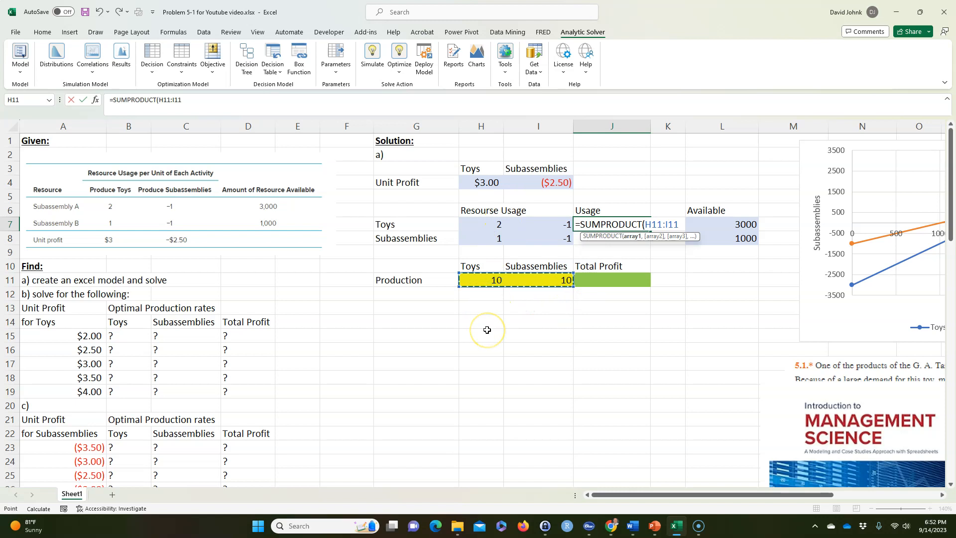
pyautogui.press('F4')
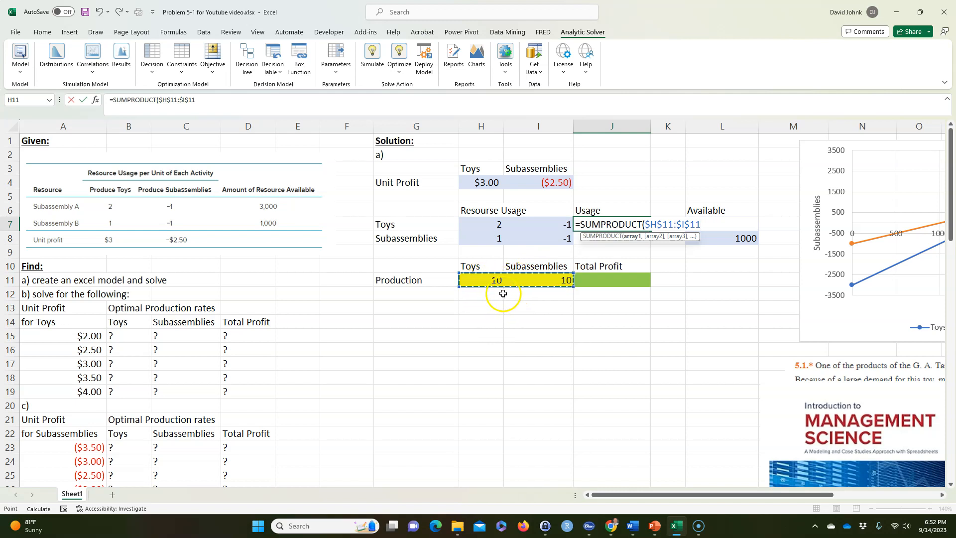
pyautogui.write(',')
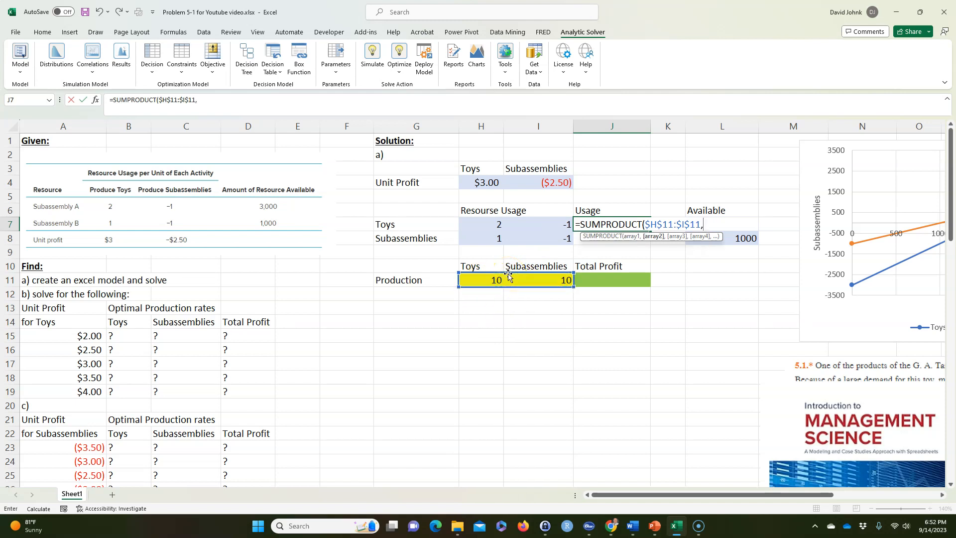
pyautogui.moveTo(487, 225); pyautogui.dragTo(534, 220)
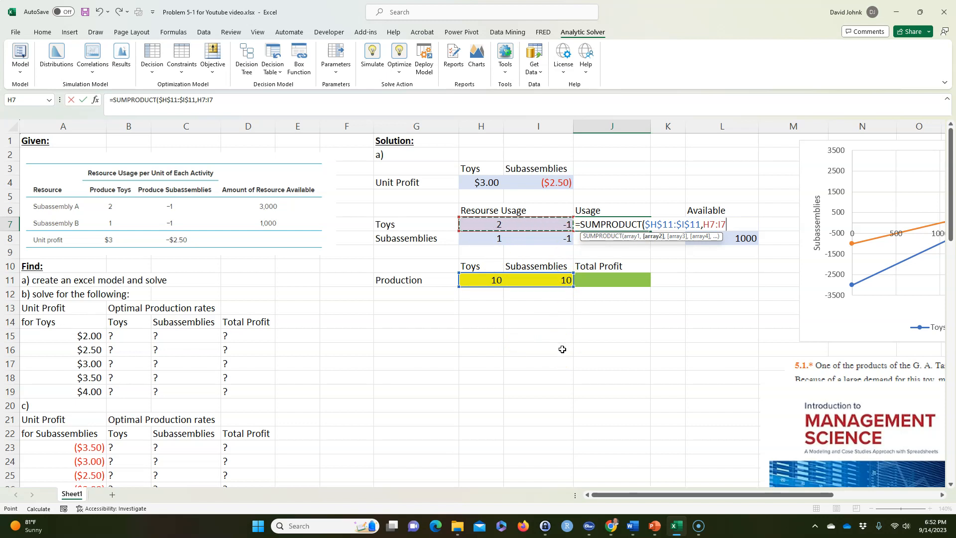
pyautogui.press('Return')
# Copy the usage formula from J7 down to J8 and check the cell references in the copy
pyautogui.click(610, 219)
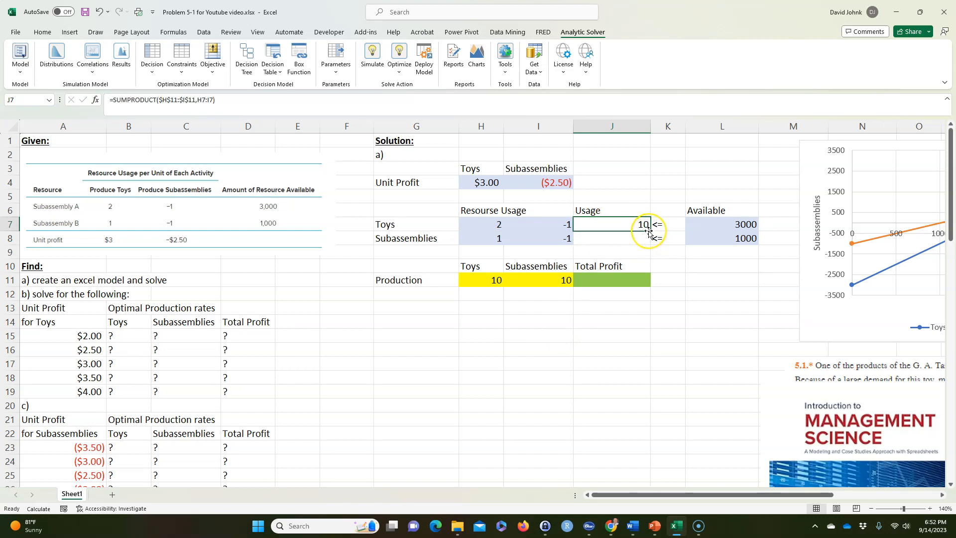
pyautogui.moveTo(651, 231); pyautogui.dragTo(650, 239)
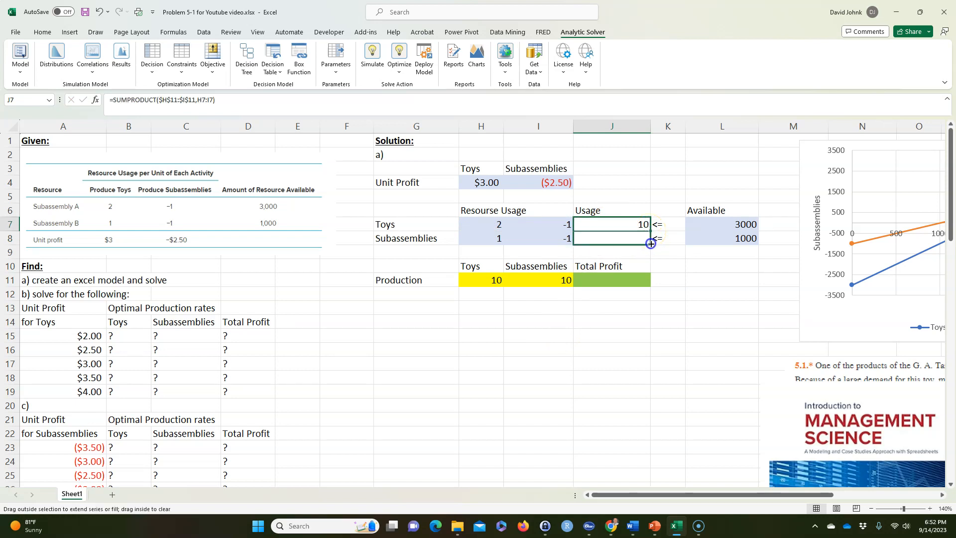
pyautogui.click(602, 326)
pyautogui.doubleClick(605, 235)
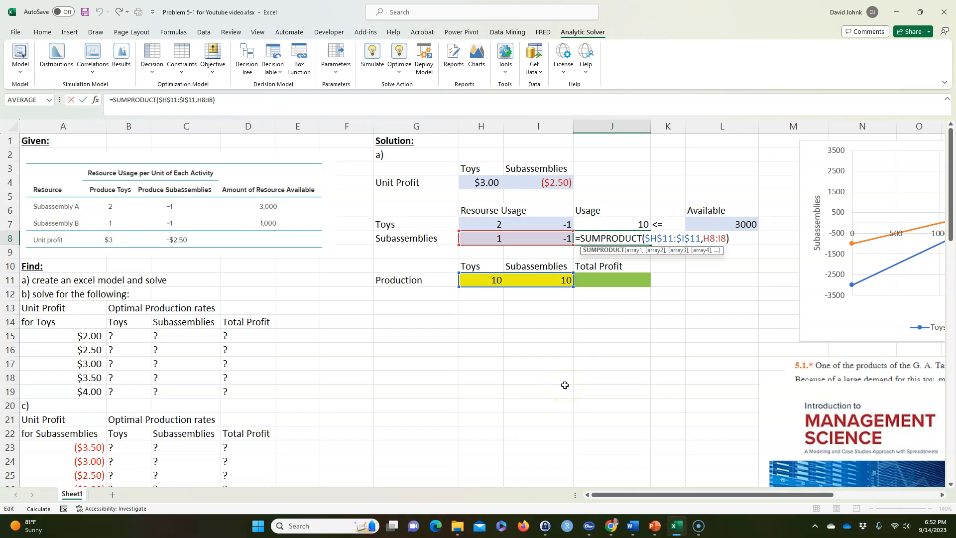
pyautogui.press('Return')
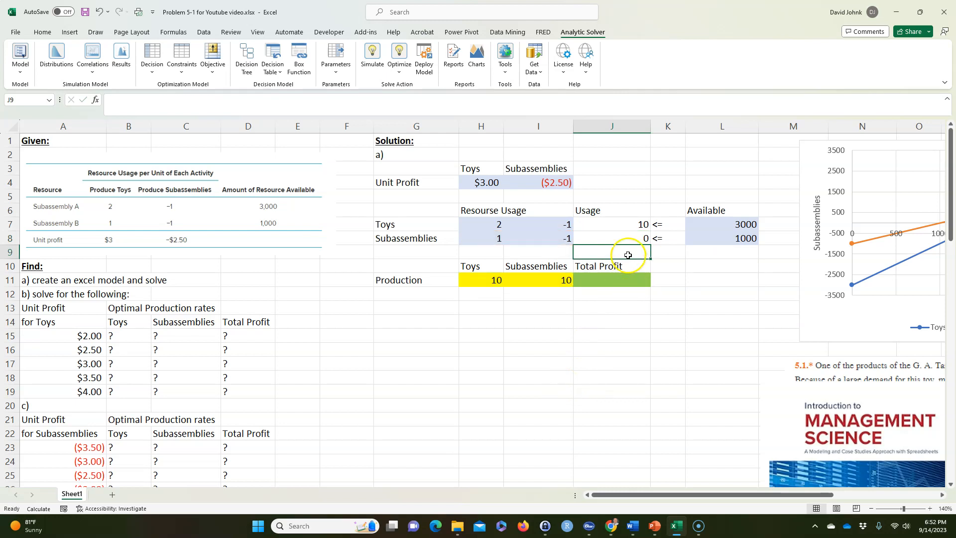
pyautogui.click(617, 238)
pyautogui.click(612, 361)
pyautogui.click(616, 234)
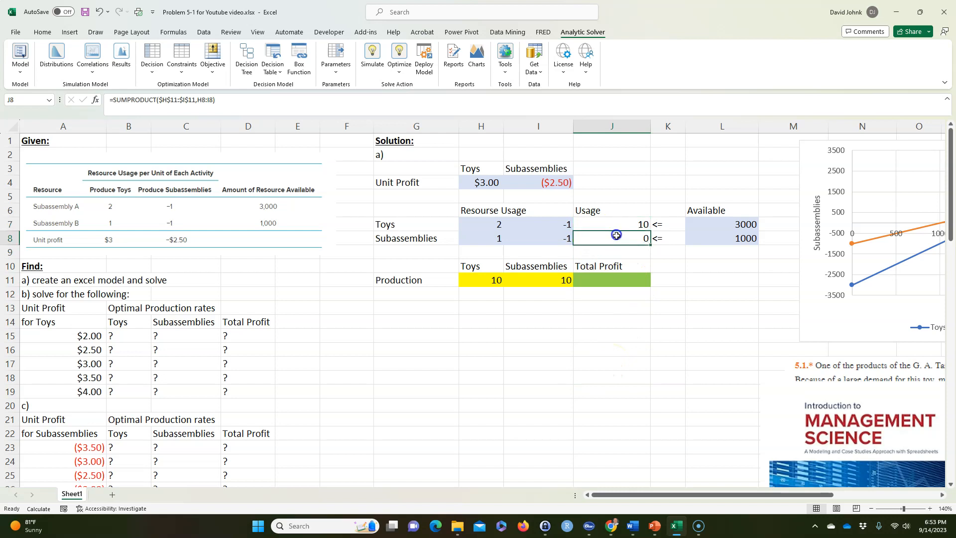
# Calculate the total profit in J11 with =SUMPRODUCT(H11:I11,H4:I4) and check the resulting formula
pyautogui.click(614, 279)
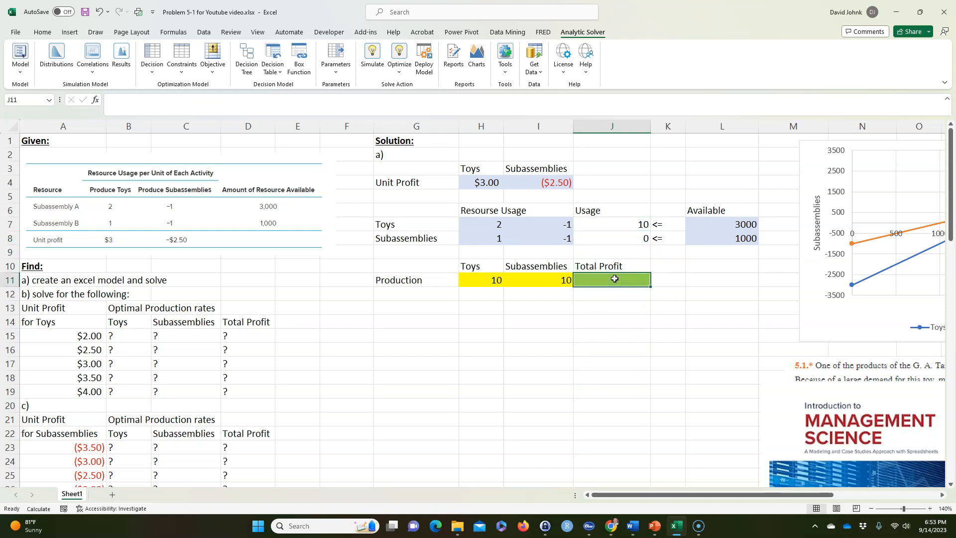
pyautogui.write('=sumpr')
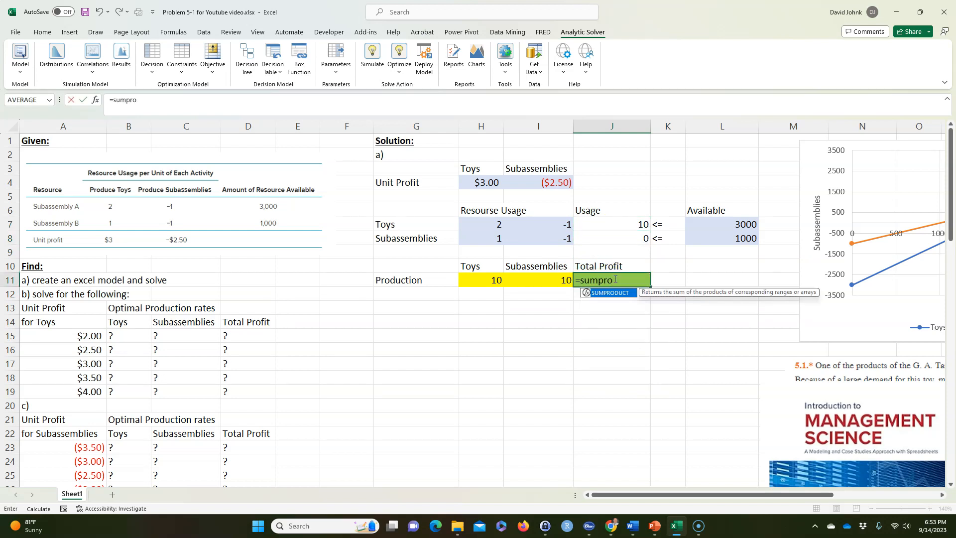
pyautogui.write('o')
pyautogui.doubleClick(611, 292)
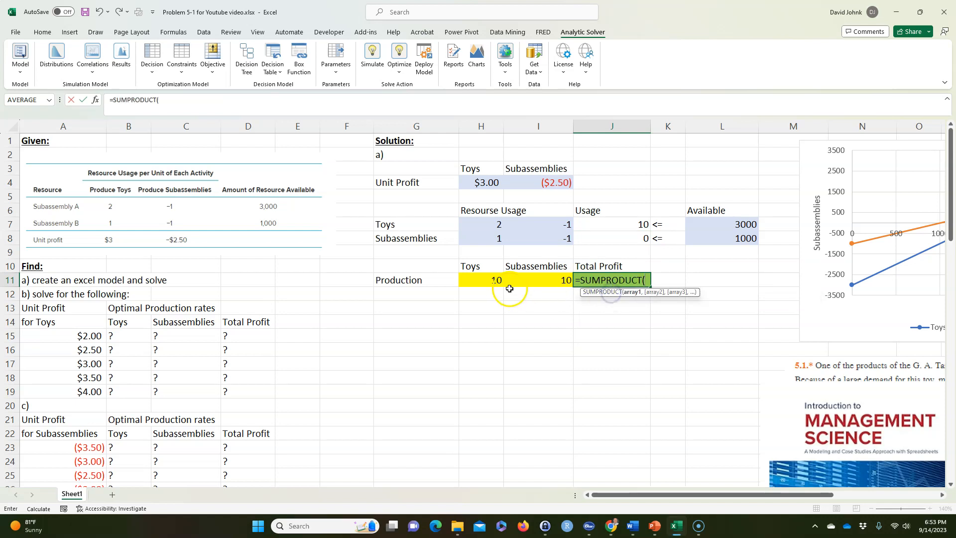
pyautogui.click(530, 282)
pyautogui.moveTo(489, 279); pyautogui.dragTo(531, 282)
pyautogui.write(',')
pyautogui.moveTo(486, 182); pyautogui.dragTo(530, 182)
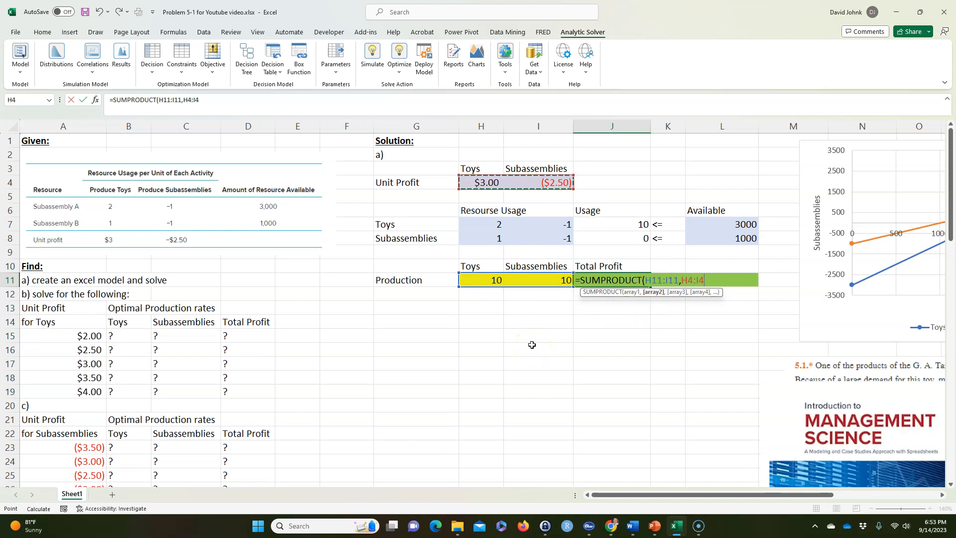
pyautogui.press('Return')
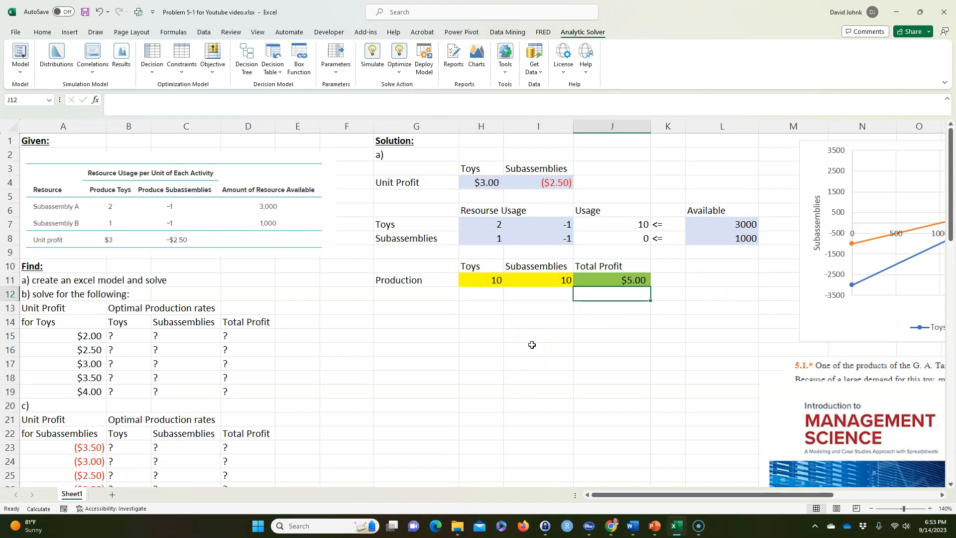
pyautogui.click(623, 278)
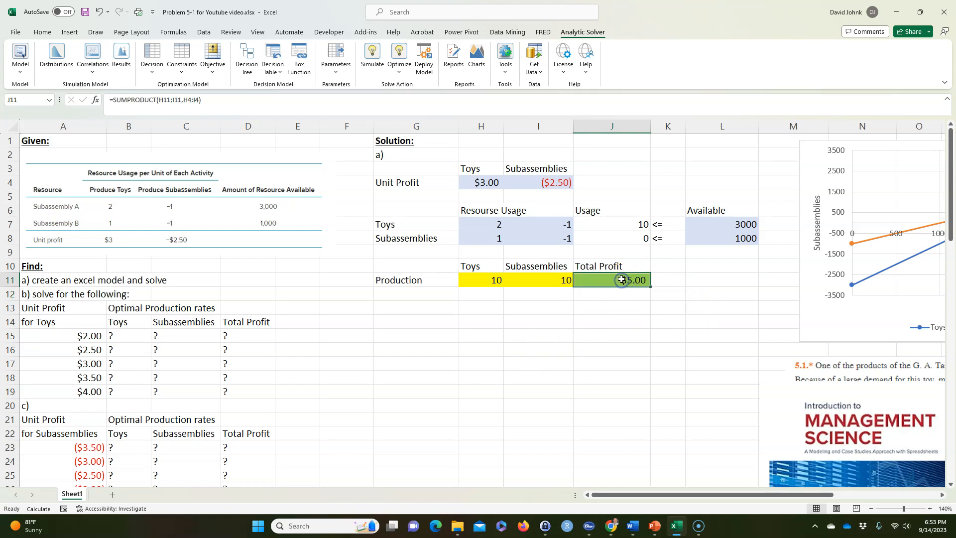
# Review the model's usage cells, available amounts, production quantities and total profit cell as constraints, decision variables and objective
pyautogui.moveTo(617, 224); pyautogui.dragTo(621, 234)
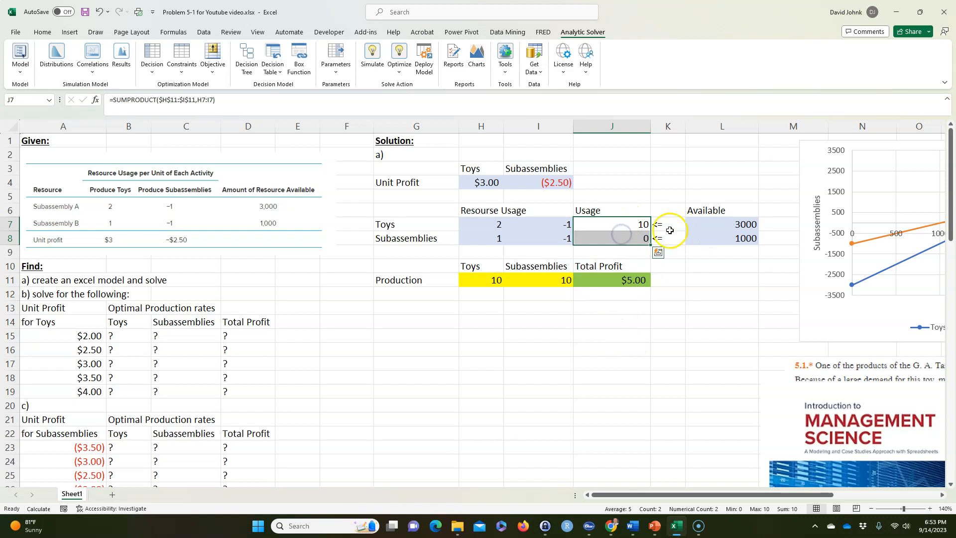
pyautogui.moveTo(732, 228); pyautogui.dragTo(739, 238)
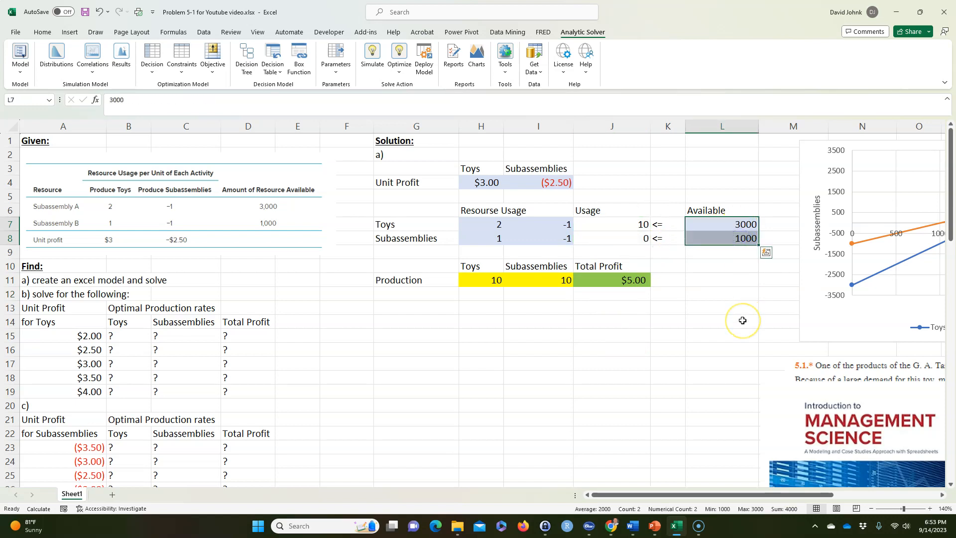
pyautogui.moveTo(501, 280); pyautogui.dragTo(512, 280)
pyautogui.click(500, 280)
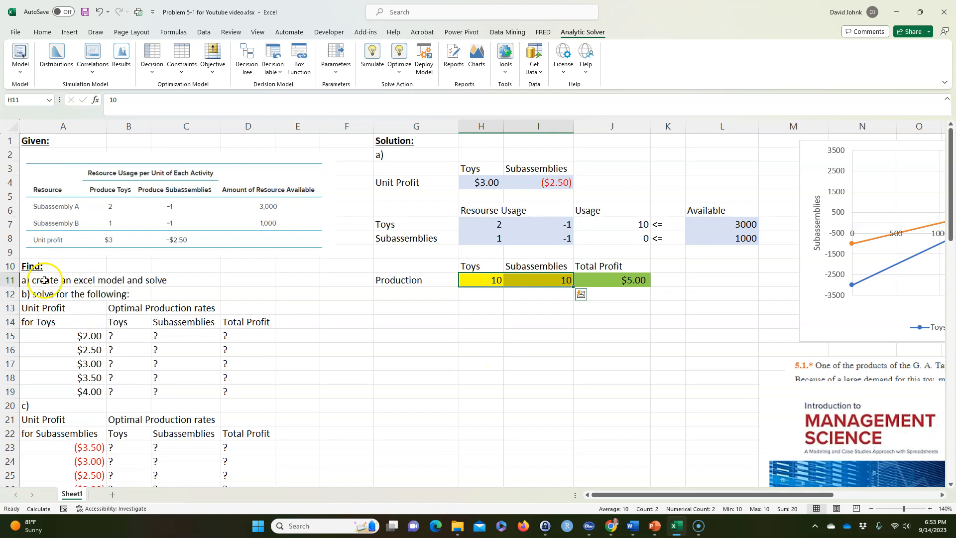
pyautogui.click(516, 306)
pyautogui.moveTo(483, 282); pyautogui.dragTo(523, 280)
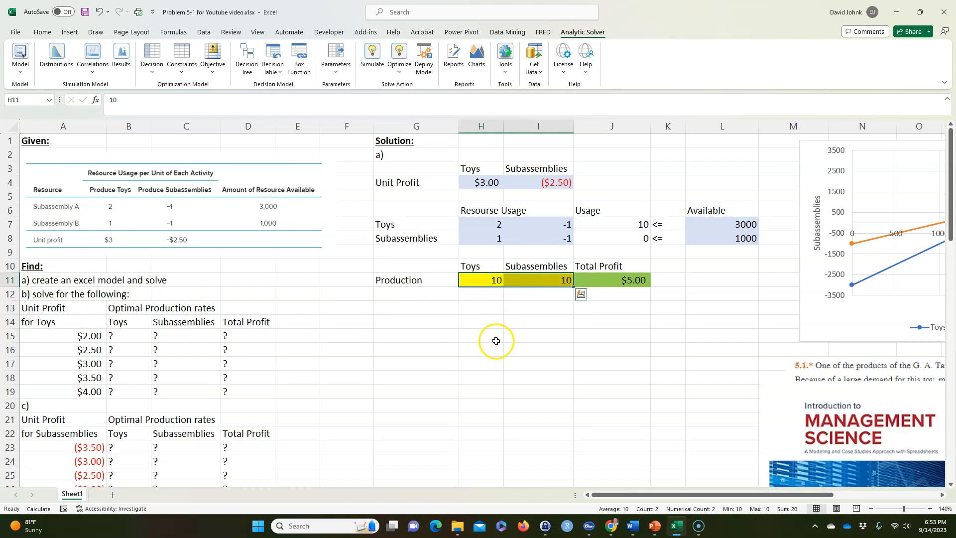
pyautogui.click(603, 280)
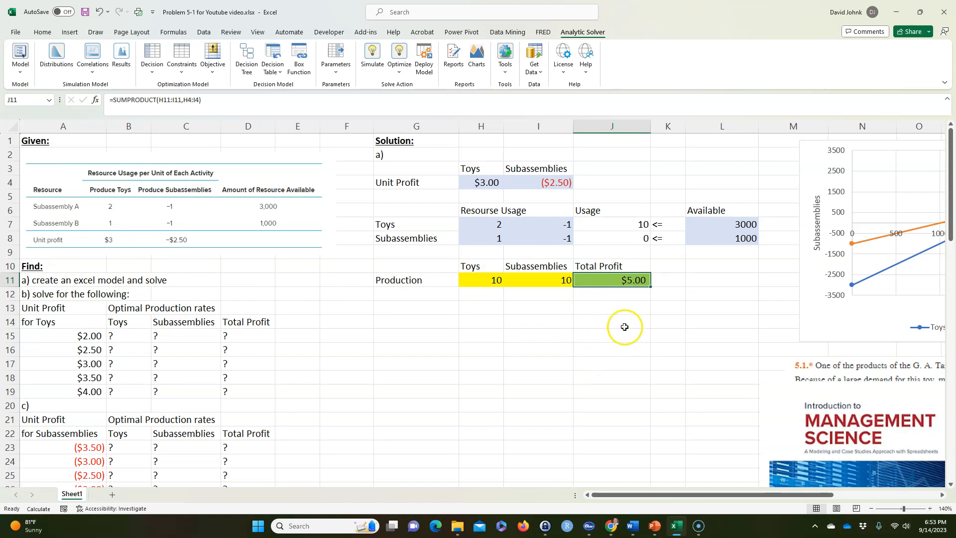
# Label the total profit objective by entering "maximize" in K11
pyautogui.click(666, 283)
pyautogui.write('maximize')
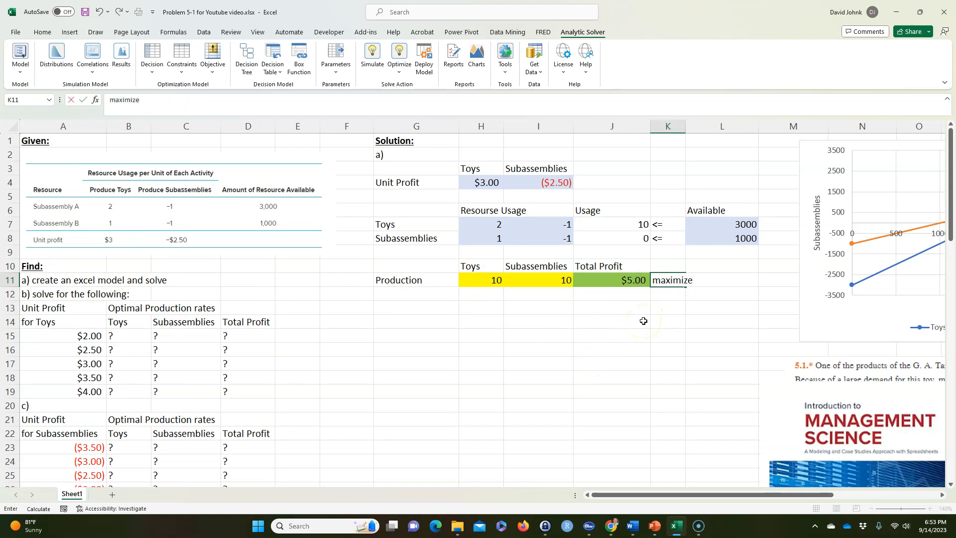
pyautogui.press('Return')
pyautogui.click(620, 279)
pyautogui.click(607, 335)
pyautogui.click(528, 279)
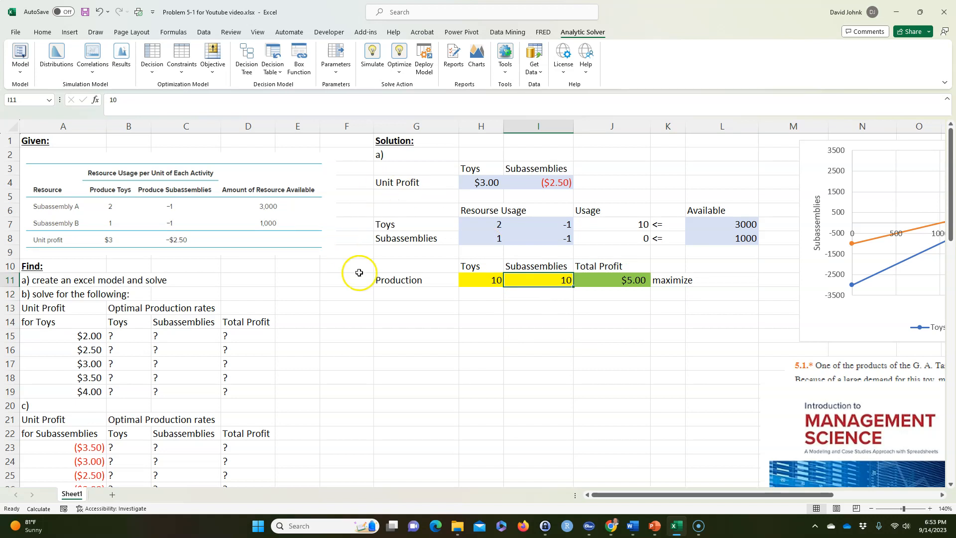
# Open Solver and position its parameters dialog clear of the model's usage, production and total profit cells
pyautogui.click(205, 32)
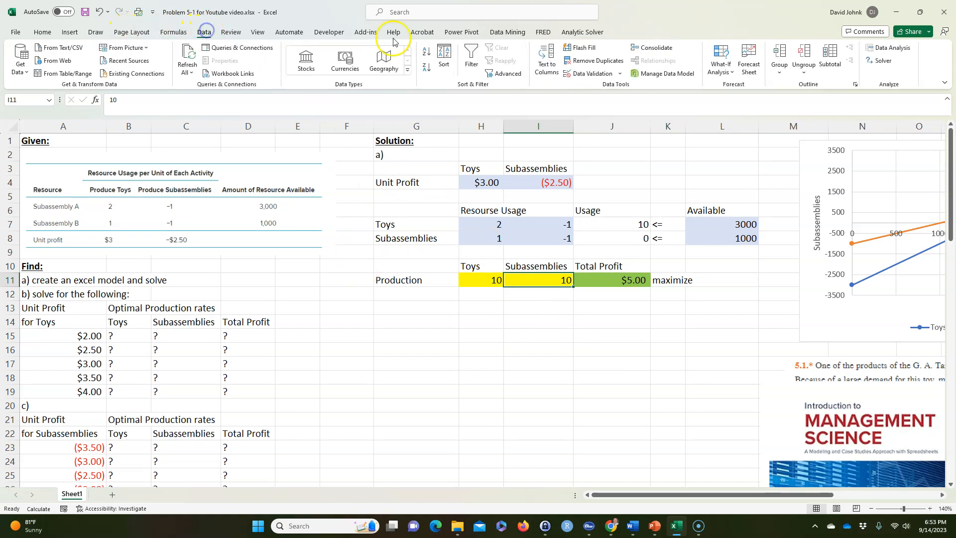
pyautogui.click(877, 60)
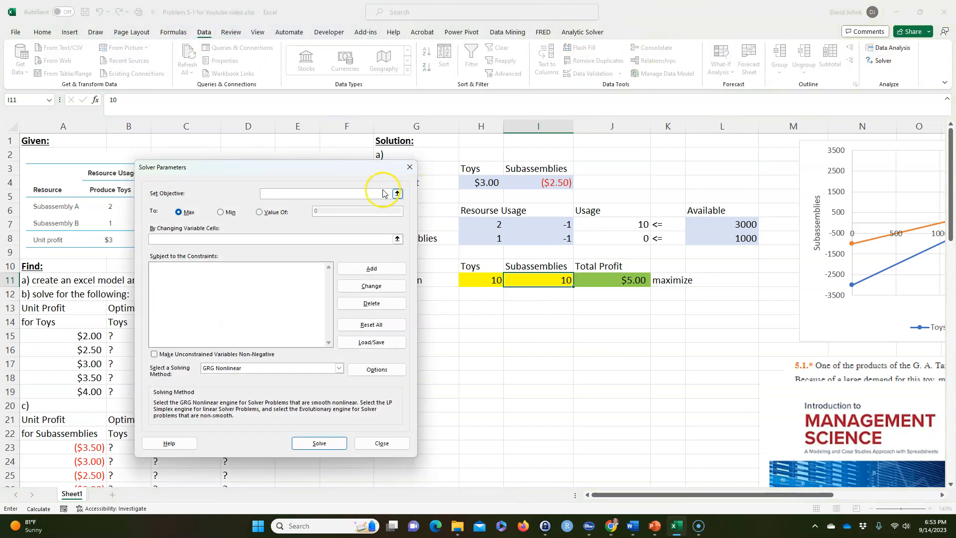
pyautogui.moveTo(316, 174); pyautogui.dragTo(750, 159)
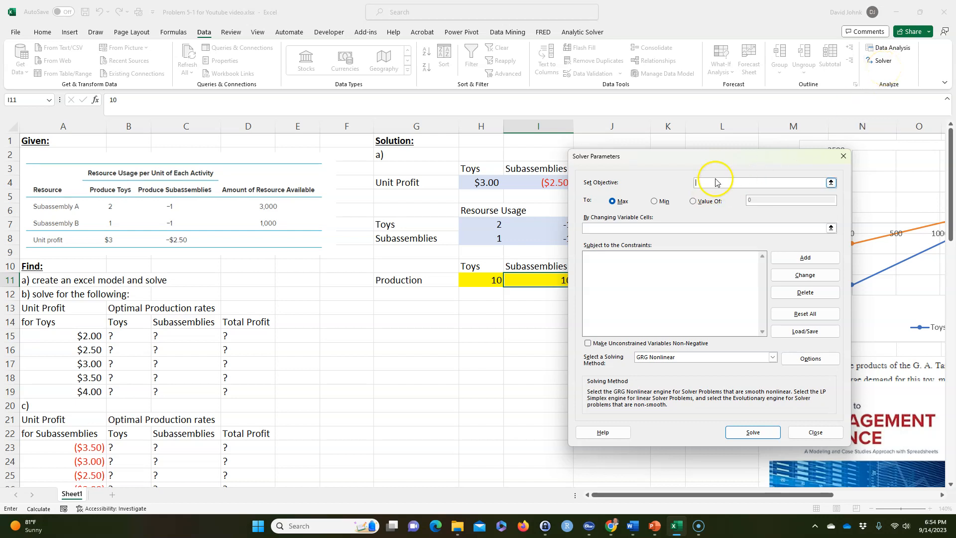
pyautogui.moveTo(722, 160); pyautogui.dragTo(265, 177)
pyautogui.click(236, 202)
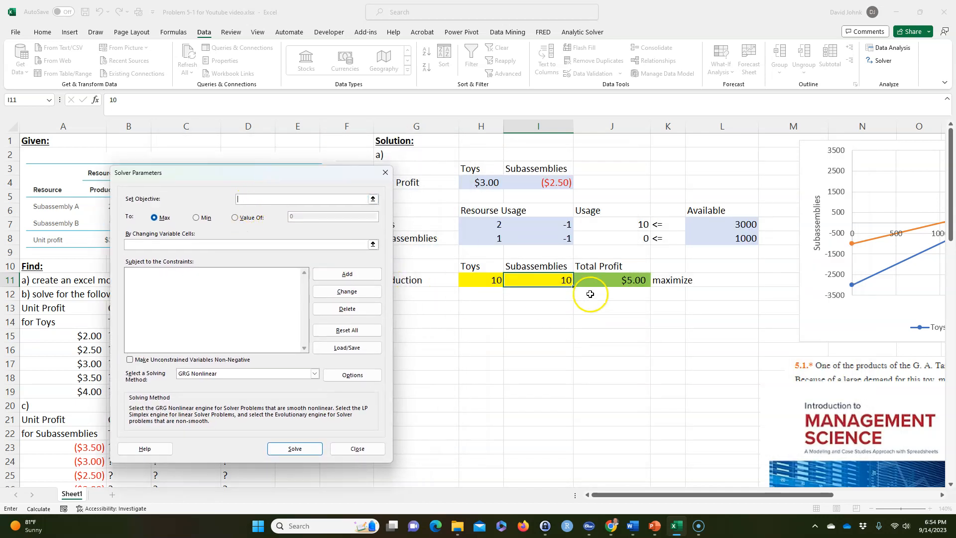
pyautogui.click(608, 282)
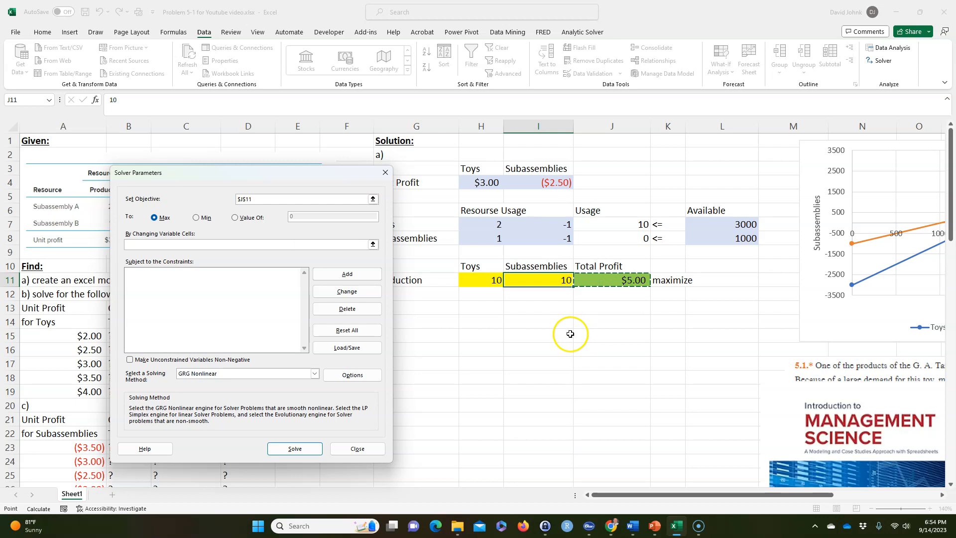
pyautogui.click(169, 218)
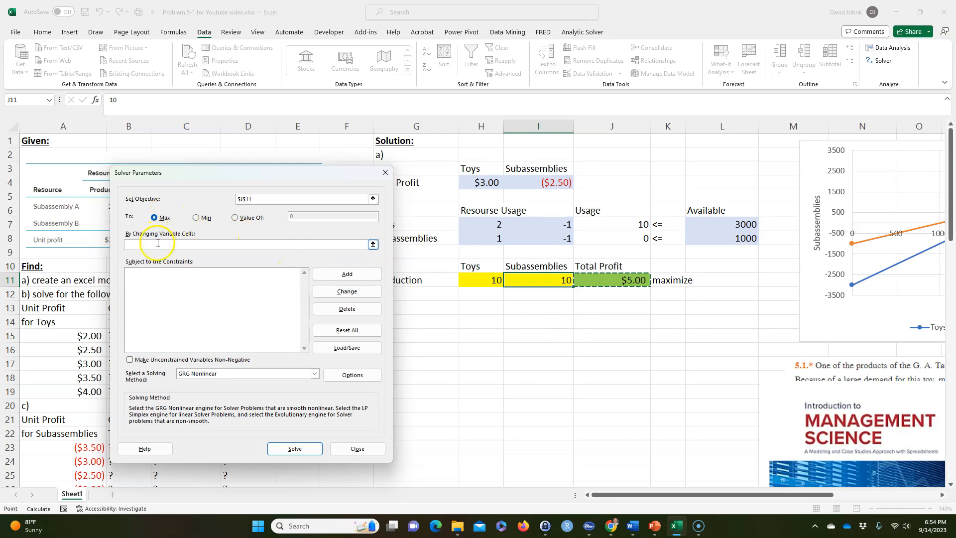
pyautogui.moveTo(479, 278); pyautogui.dragTo(521, 277)
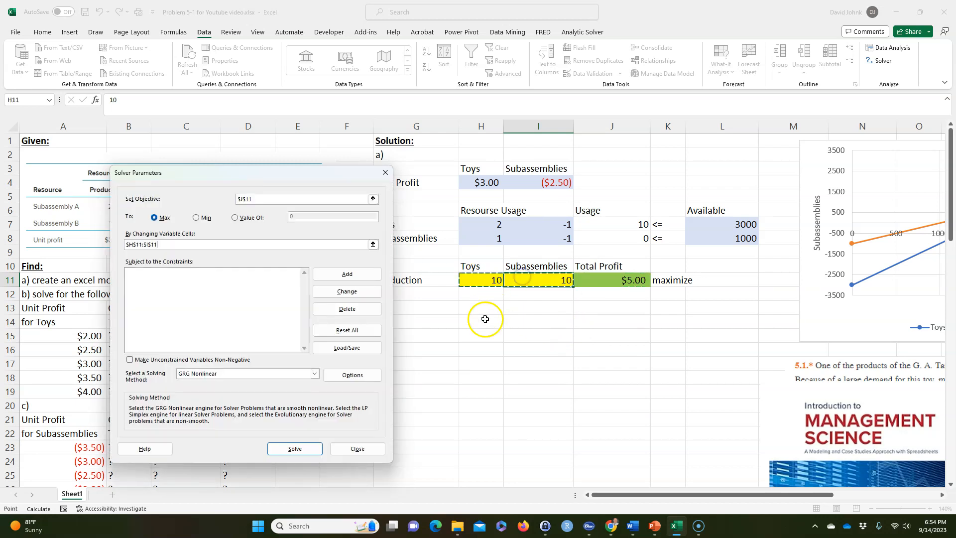
pyautogui.click(347, 274)
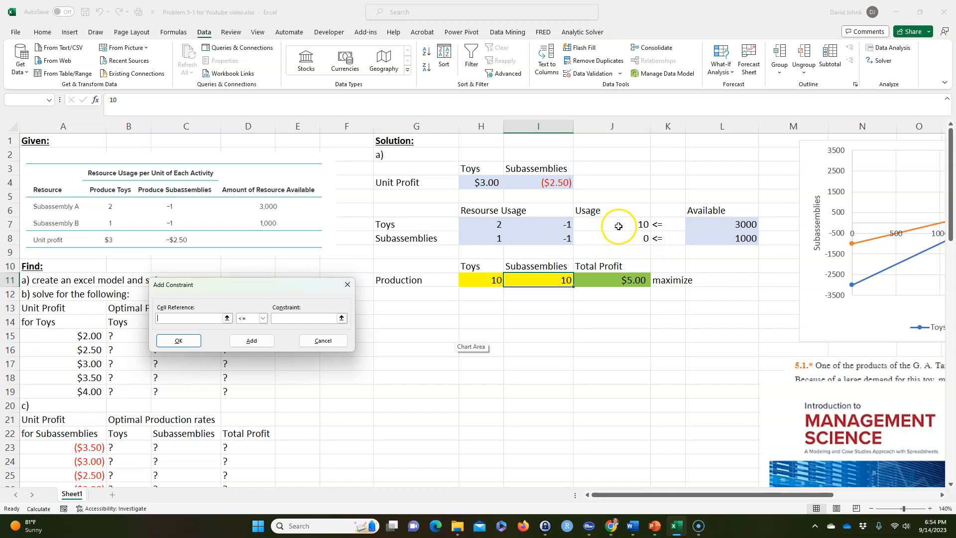
pyautogui.click(621, 225)
pyautogui.moveTo(621, 225); pyautogui.dragTo(622, 243)
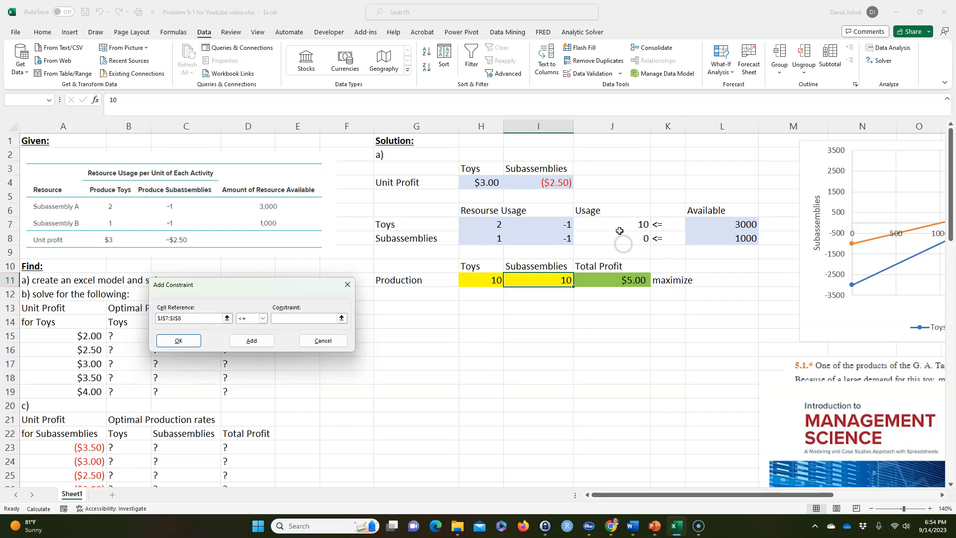
pyautogui.click(314, 318)
pyautogui.moveTo(712, 225); pyautogui.dragTo(710, 238)
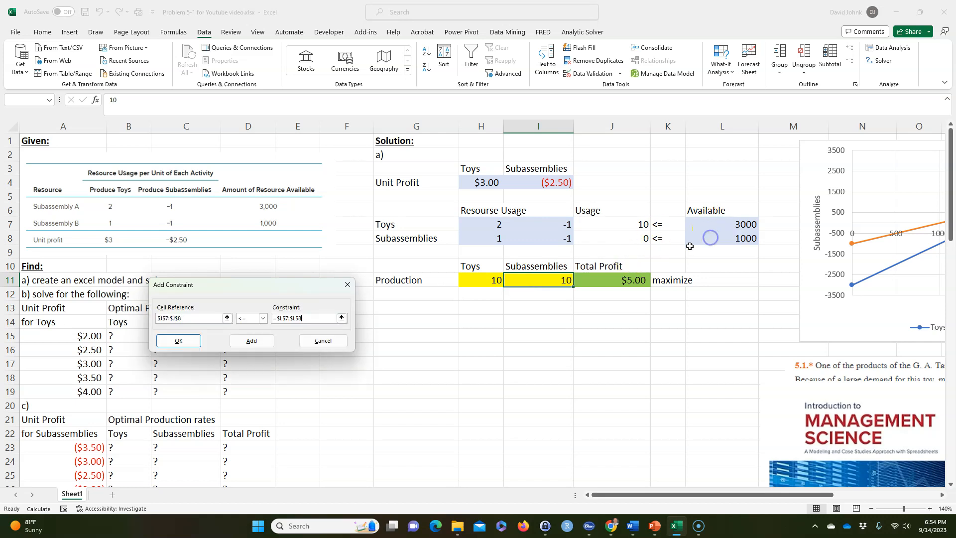
pyautogui.click(179, 340)
pyautogui.click(139, 273)
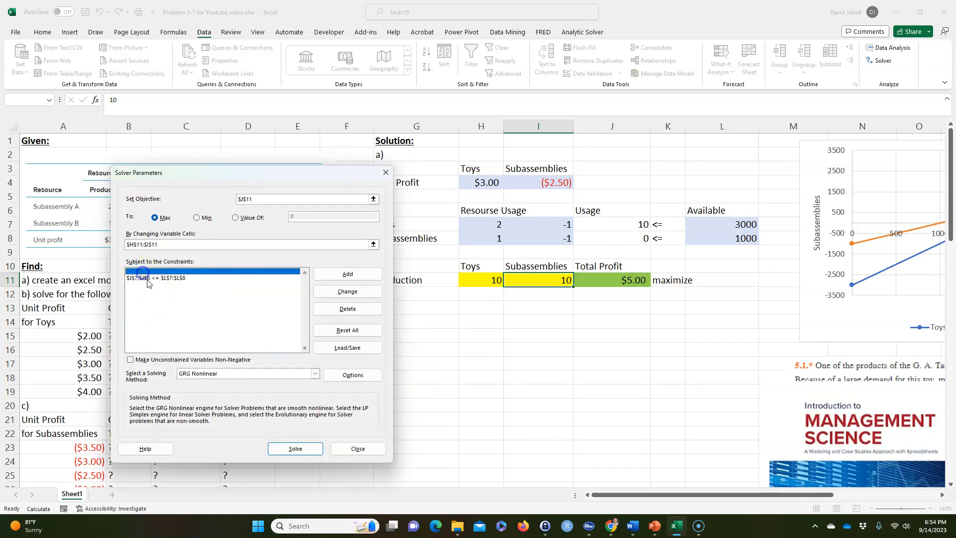
pyautogui.click(150, 270)
# Reset all Solver settings, then define the objective as maximizing J11 by changing the production cells H11:I11
pyautogui.click(334, 332)
pyautogui.click(496, 297)
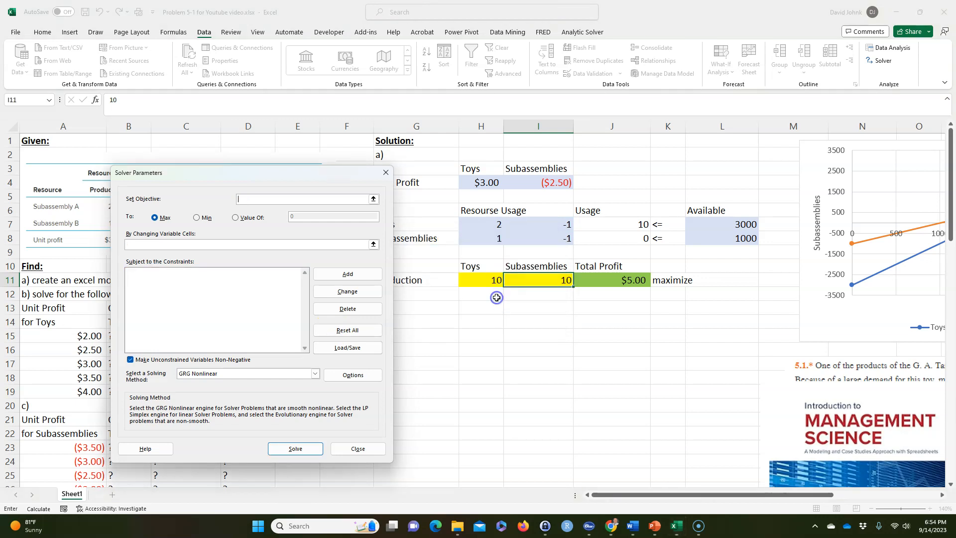
pyautogui.click(598, 281)
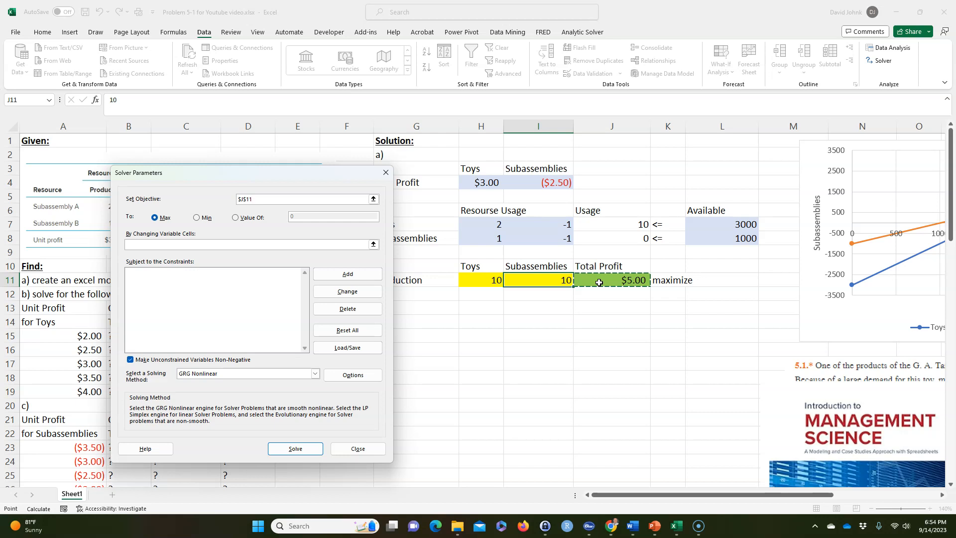
pyautogui.click(213, 243)
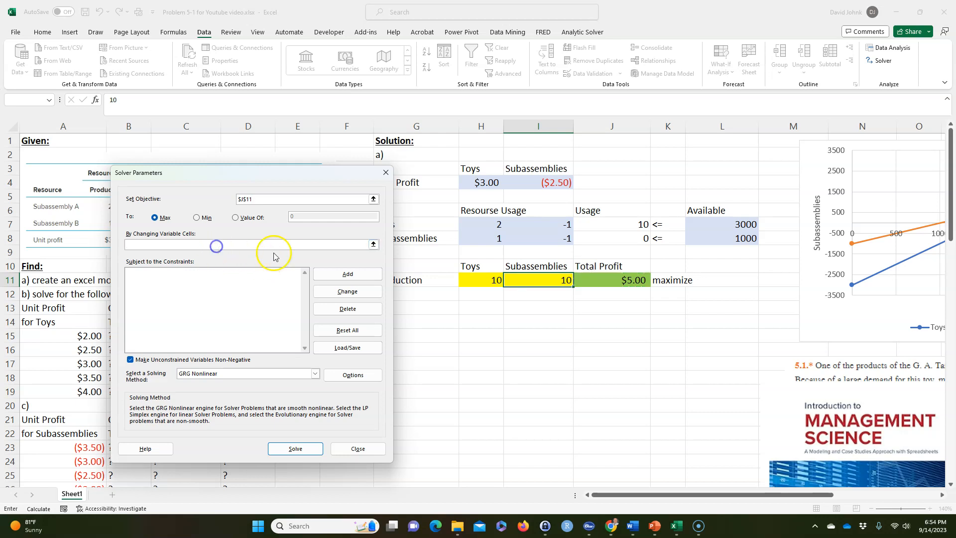
pyautogui.moveTo(475, 282); pyautogui.dragTo(519, 284)
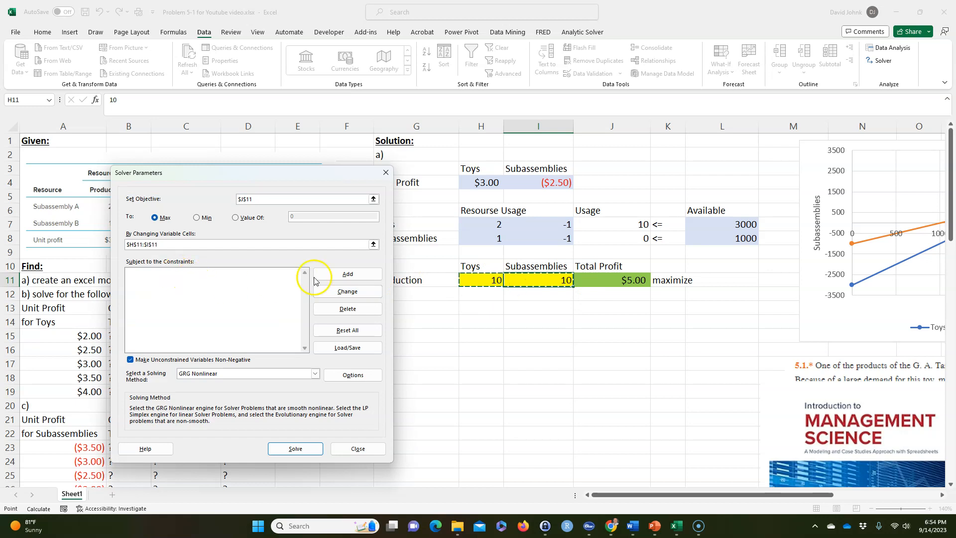
# Add the Solver constraint that usage J7:J8 must be less than or equal to the available amounts L7:L8
pyautogui.click(346, 274)
pyautogui.moveTo(613, 224); pyautogui.dragTo(619, 238)
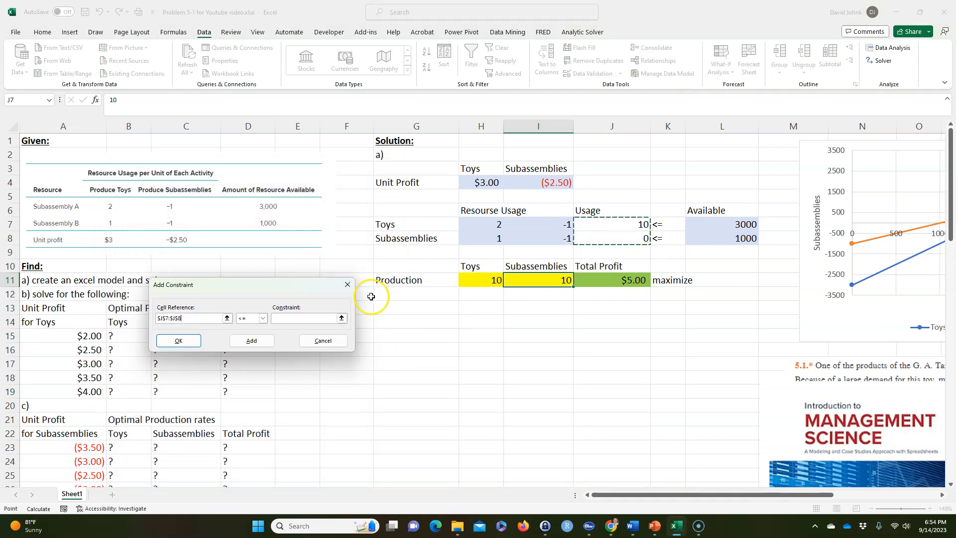
pyautogui.click(305, 317)
pyautogui.moveTo(702, 226)
pyautogui.mouseDown()
pyautogui.moveTo(694, 223)
pyautogui.moveTo(702, 237)
pyautogui.mouseUp()
pyautogui.click(179, 340)
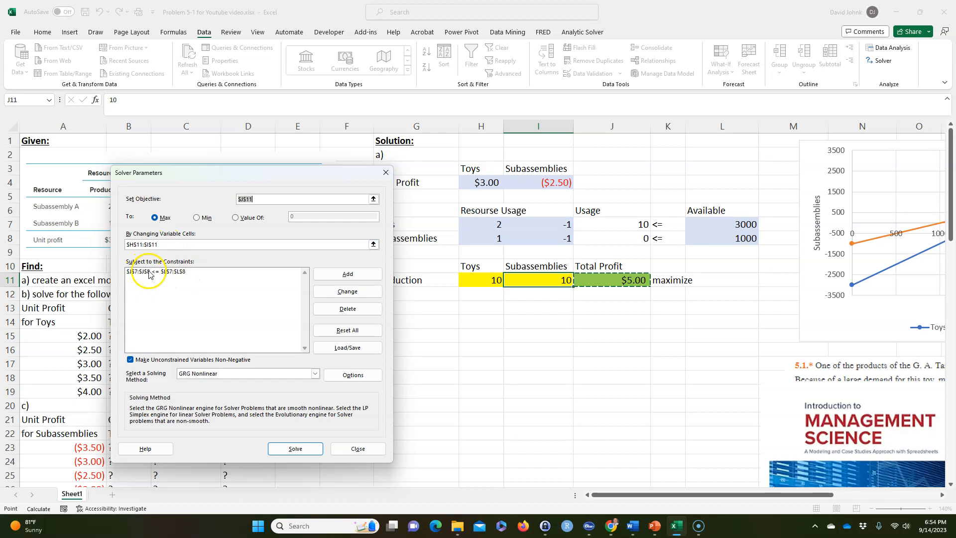
# Solve the model with the Simplex LP method, keeping the Solver solution and generating a Sensitivity report
pyautogui.click(227, 377)
pyautogui.click(193, 389)
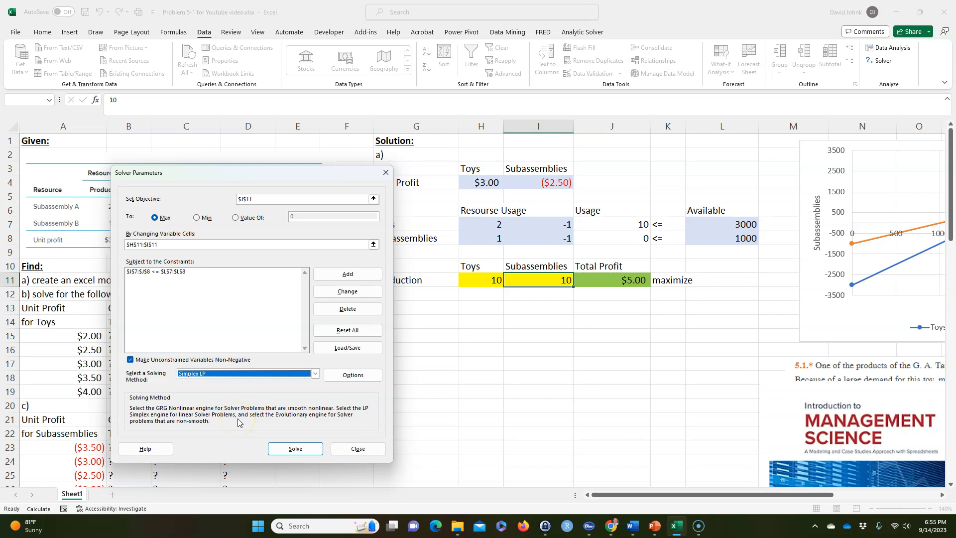
pyautogui.click(295, 449)
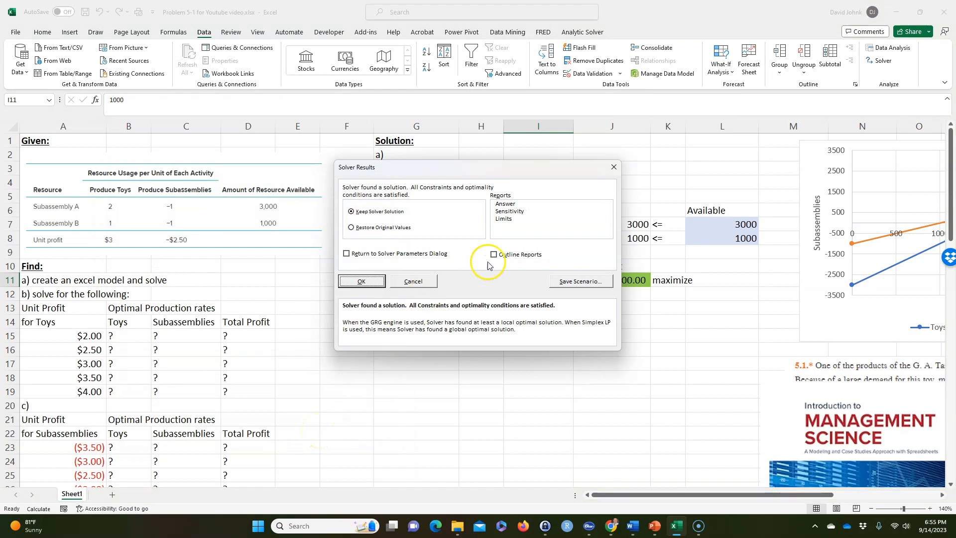
pyautogui.click(513, 212)
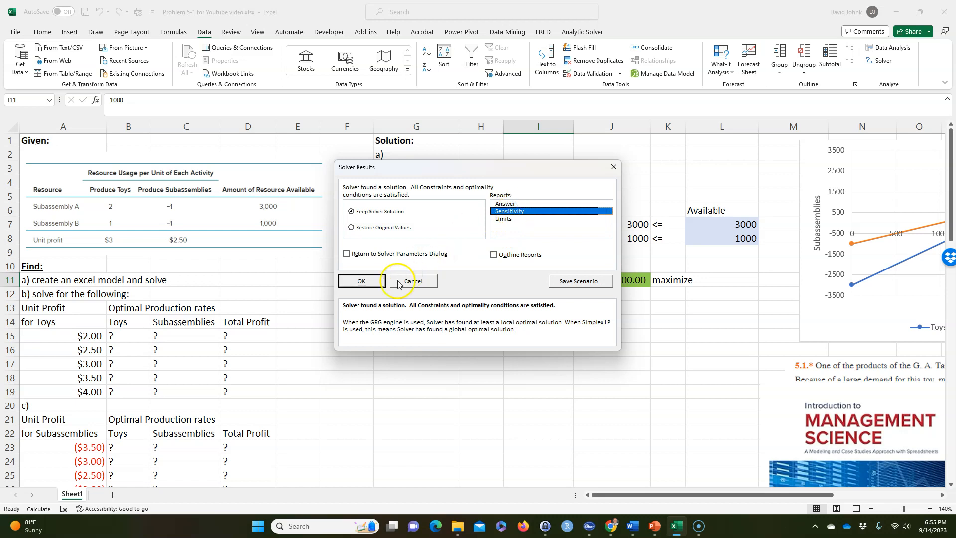
pyautogui.click(367, 280)
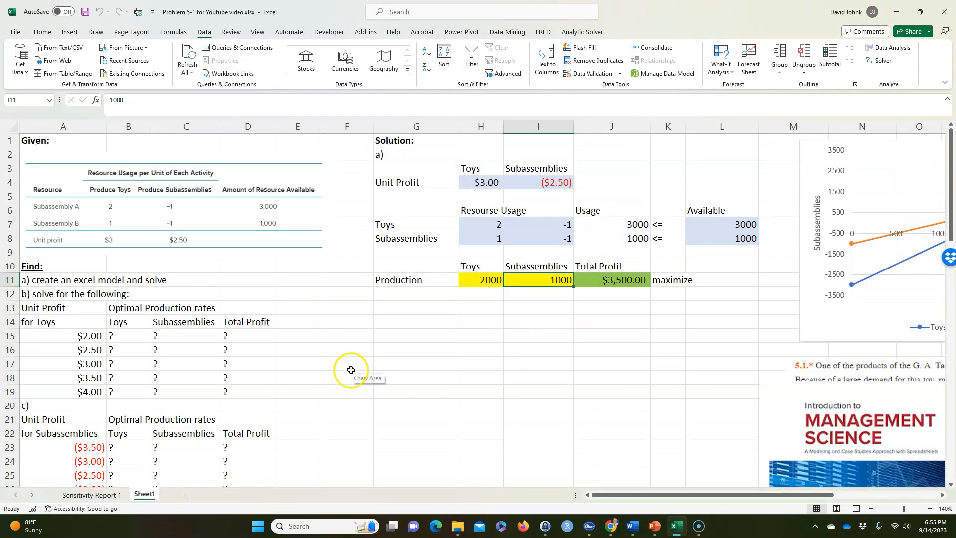
# Capture a screen snip of the Variable Cells table on the Sensitivity Report 1 sheet
pyautogui.click(84, 494)
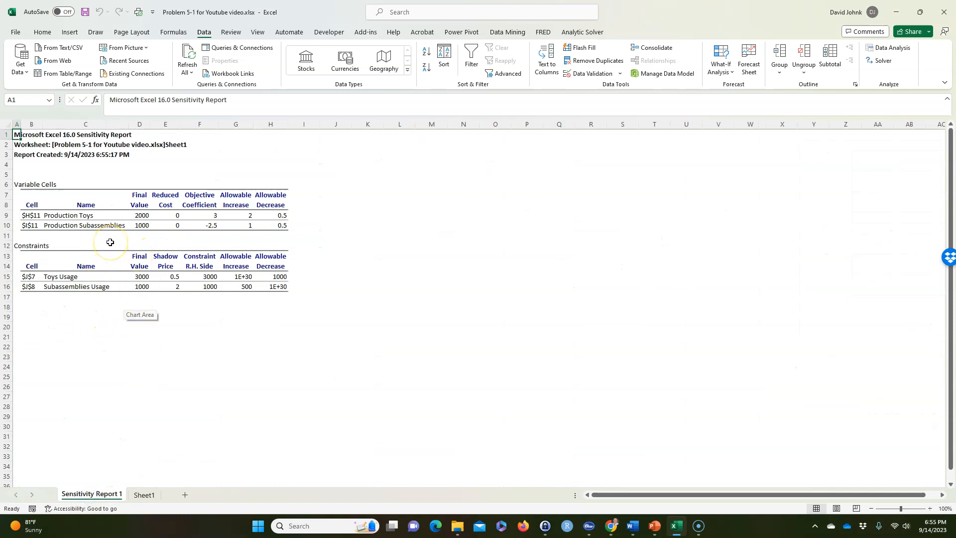
pyautogui.press('super+shift+s')
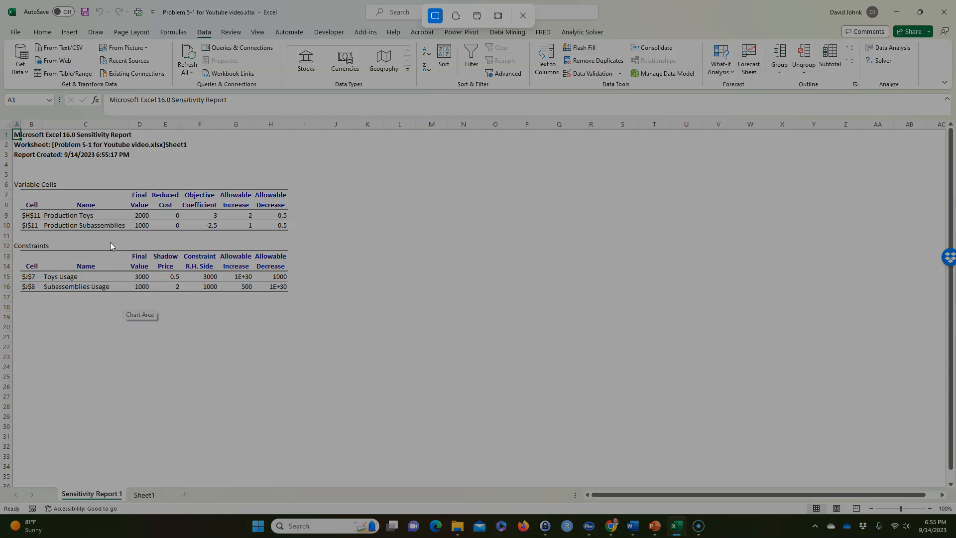
pyautogui.moveTo(12, 179); pyautogui.dragTo(292, 233)
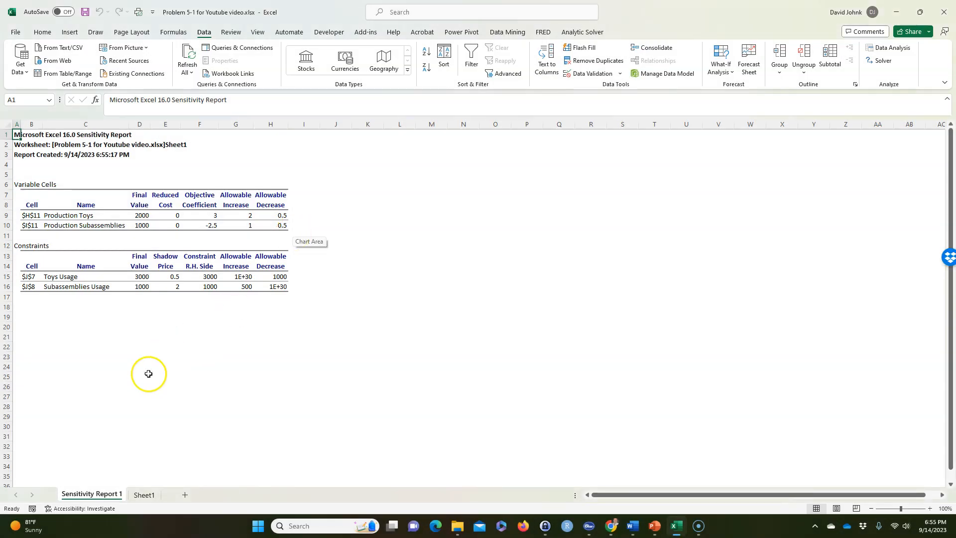
# Paste the Variable Cells snip into Sheet1, shrink it, and place it below the model at about row 21, starting in column G
pyautogui.click(143, 494)
pyautogui.click(632, 313)
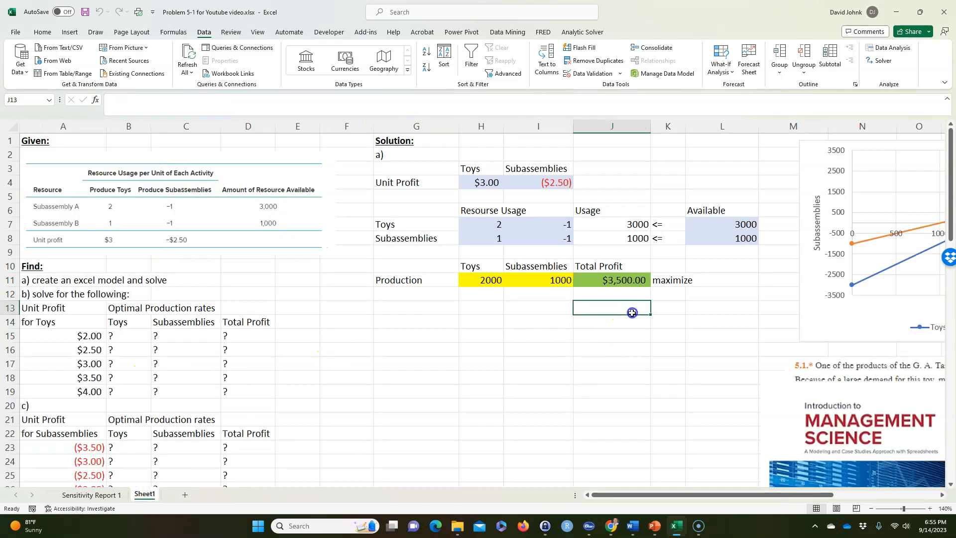
pyautogui.click(710, 305)
pyautogui.hotkey('ctrl', 'v')
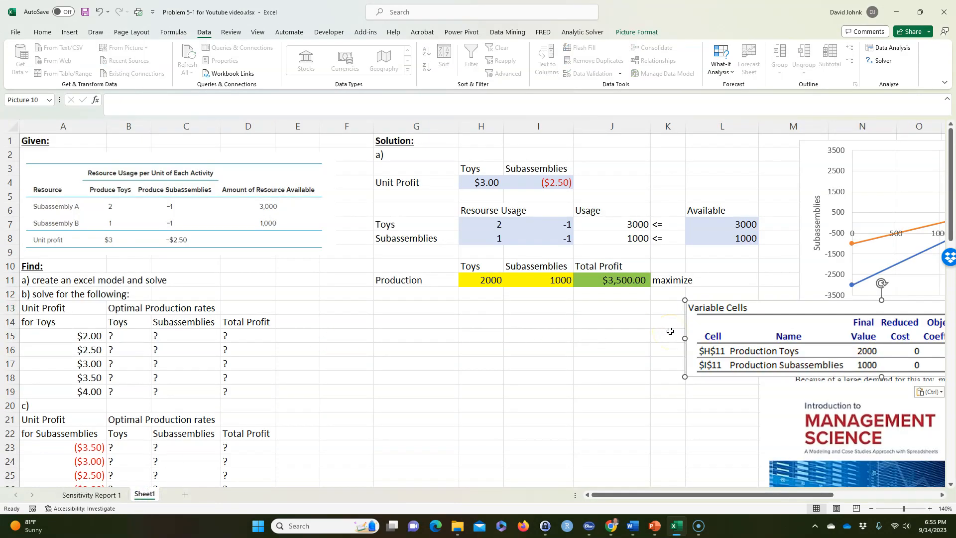
pyautogui.moveTo(683, 300); pyautogui.dragTo(780, 326)
pyautogui.moveTo(845, 320); pyautogui.dragTo(462, 420)
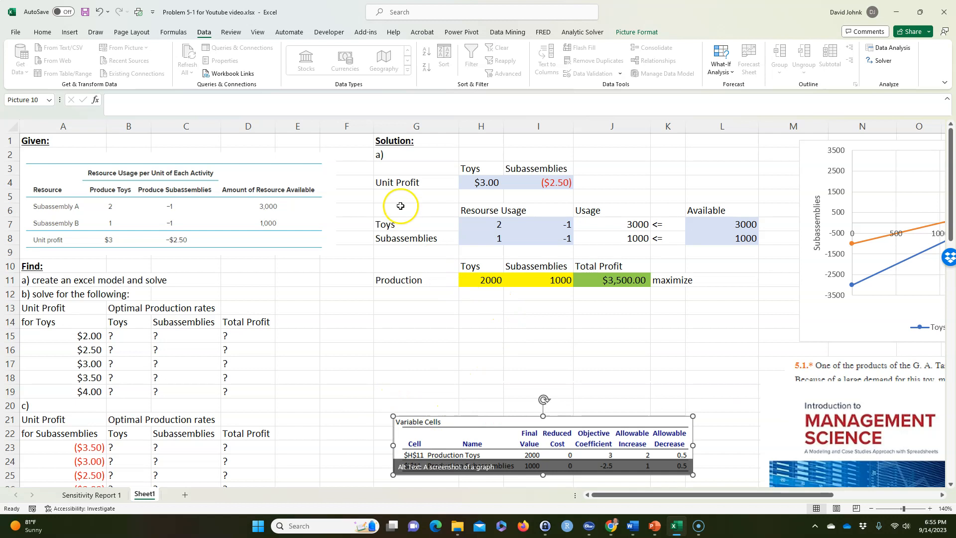
# Label the start of the next solution part as b) in cell G12
pyautogui.click(387, 297)
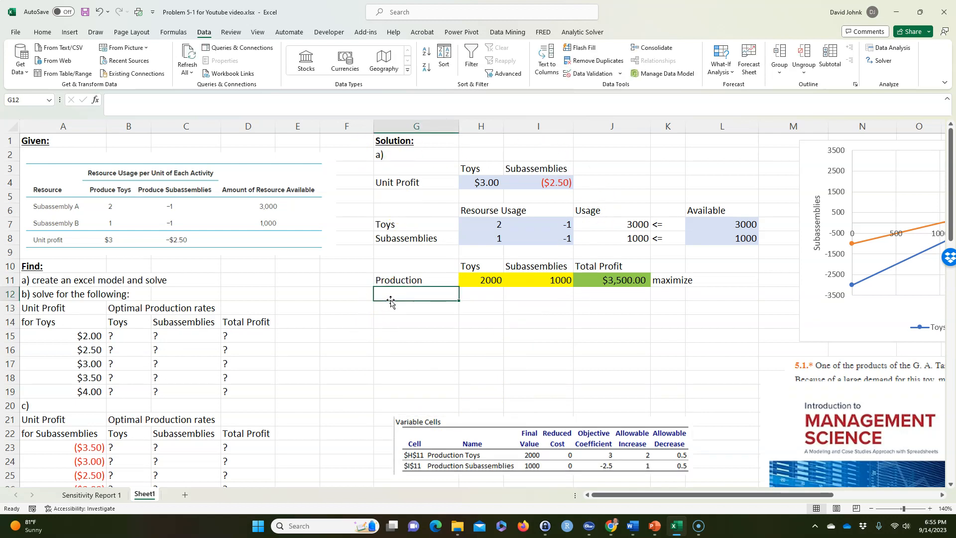
pyautogui.write('b')
pyautogui.press('Return')
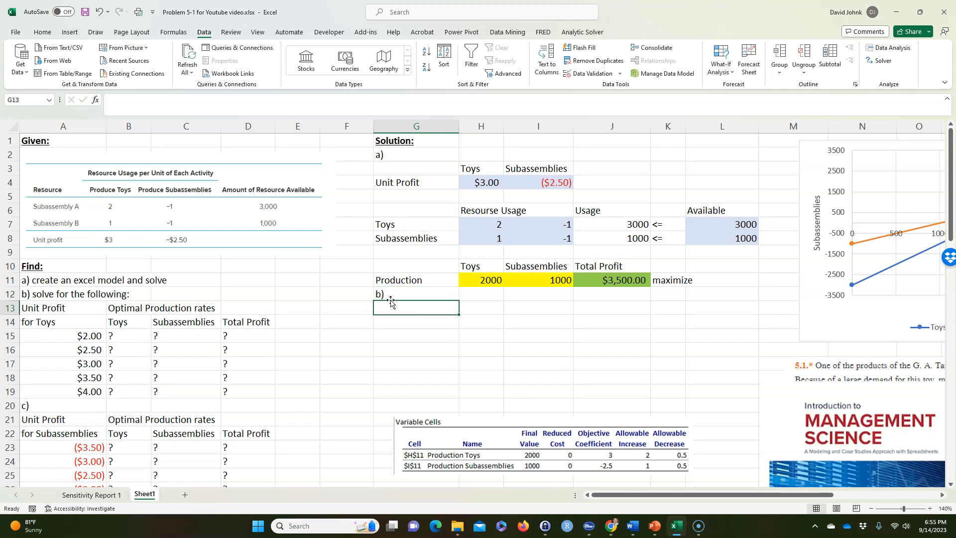
# Copy the toy unit profit table A13:D19 into the solution area starting at G13
pyautogui.click(46, 309)
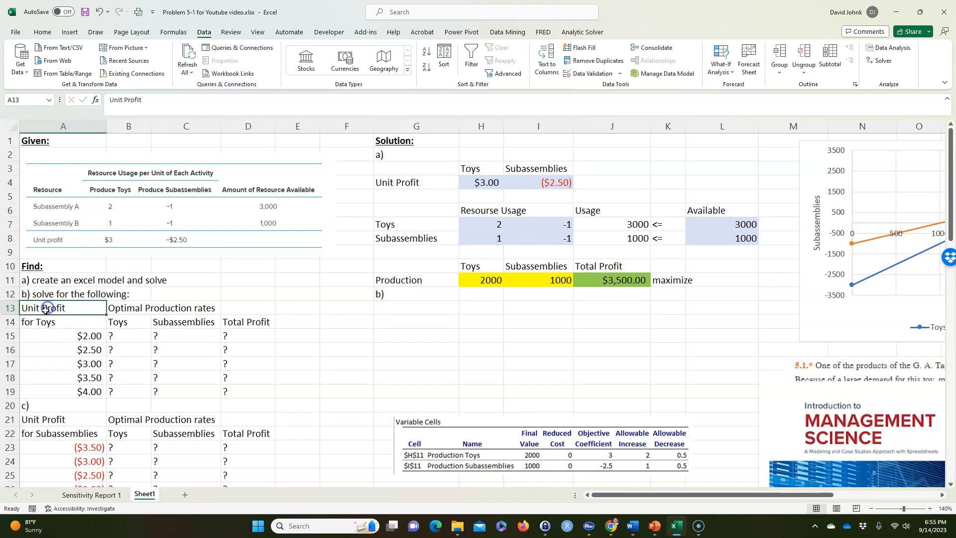
pyautogui.moveTo(46, 309); pyautogui.dragTo(232, 392)
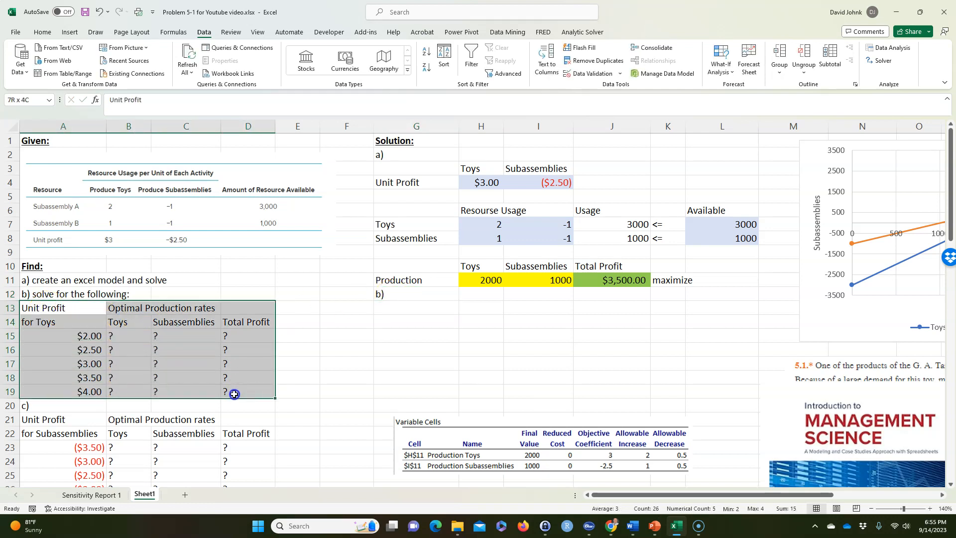
pyautogui.rightClick(168, 362)
pyautogui.click(194, 71)
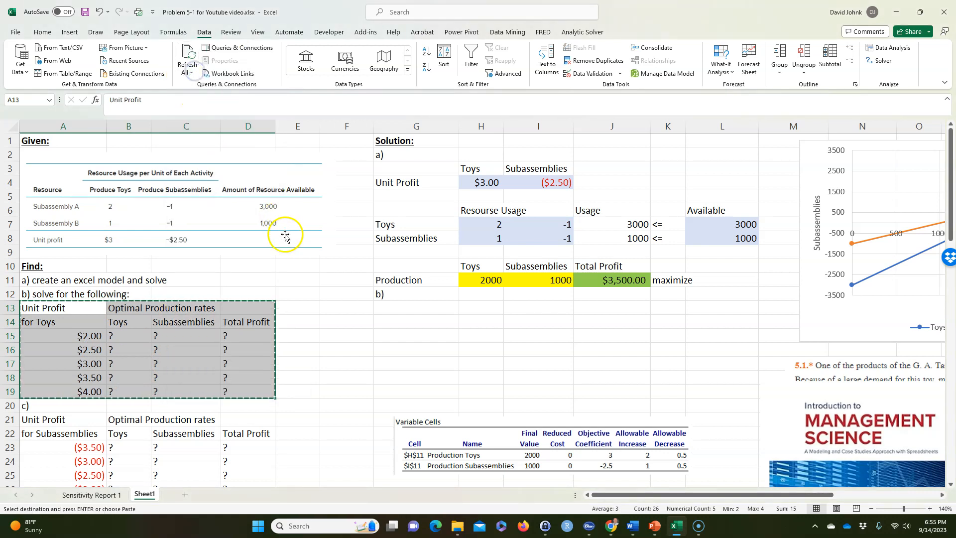
pyautogui.click(392, 308)
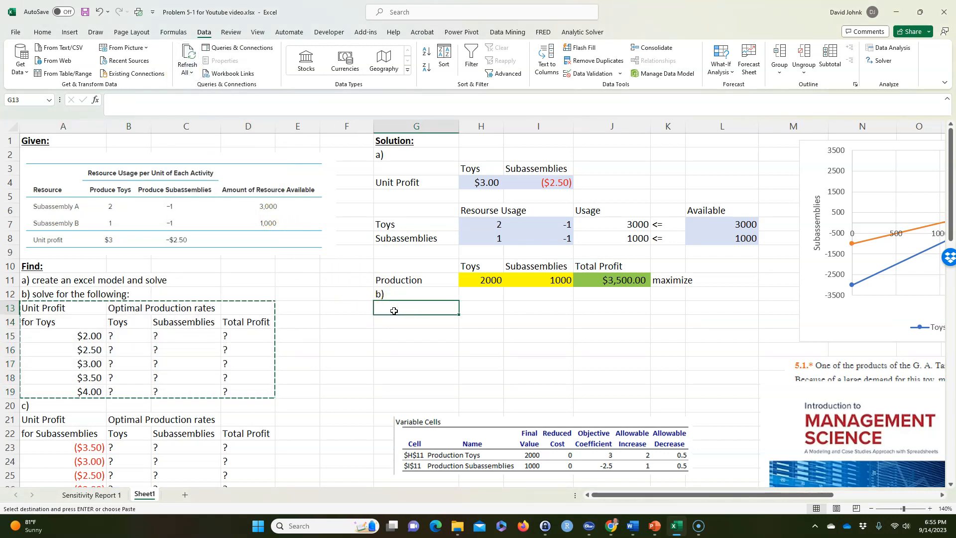
pyautogui.hotkey('ctrl', 'v')
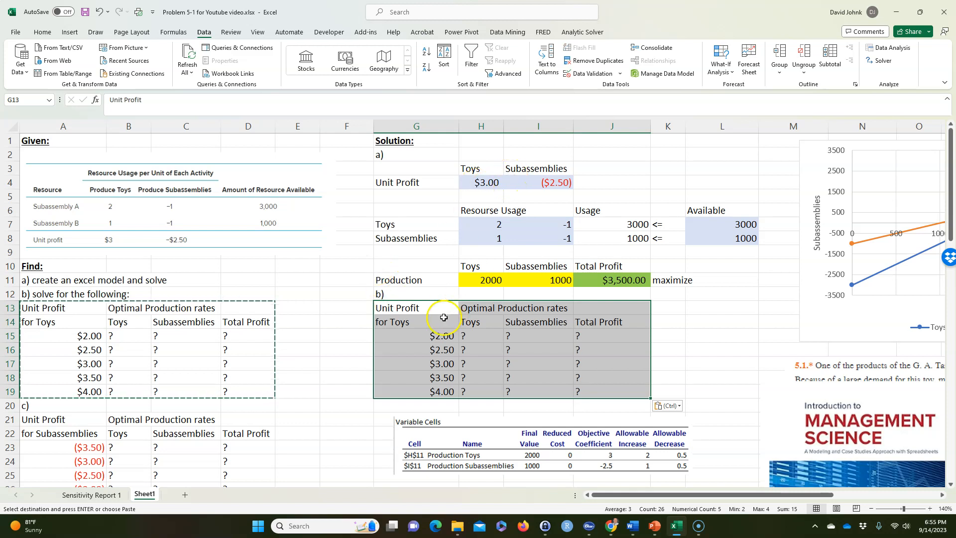
pyautogui.click(414, 362)
pyautogui.moveTo(421, 308); pyautogui.dragTo(428, 394)
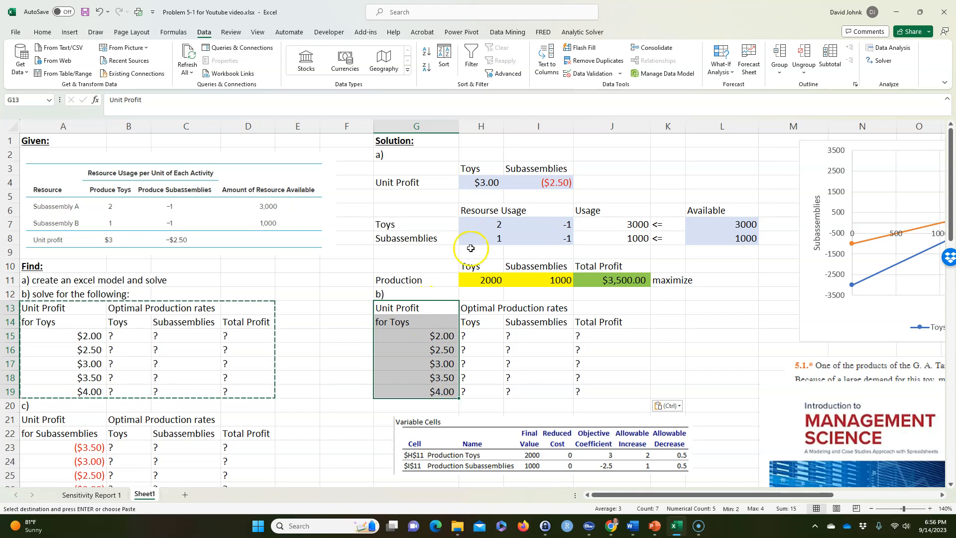
pyautogui.click(484, 183)
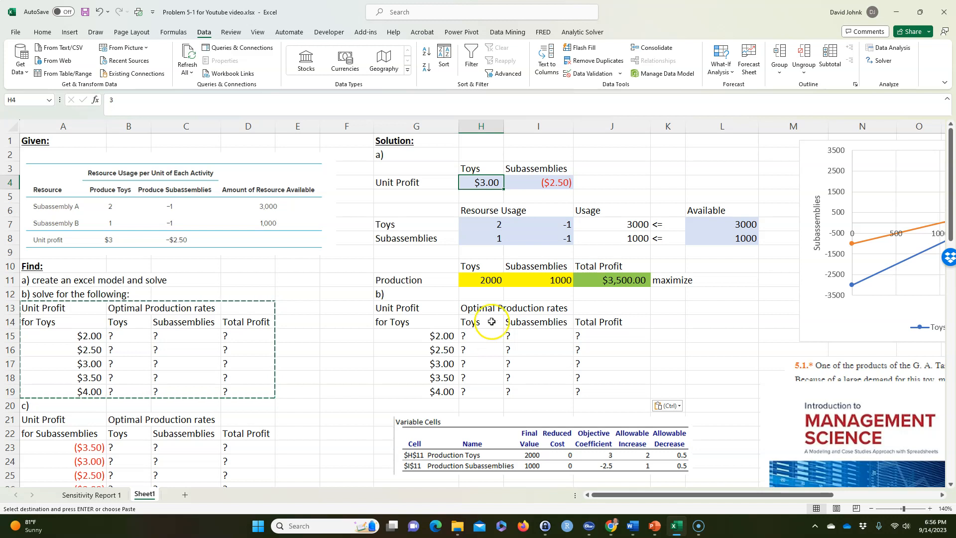
pyautogui.moveTo(509, 181); pyautogui.dragTo(550, 183)
pyautogui.moveTo(443, 363); pyautogui.dragTo(597, 365)
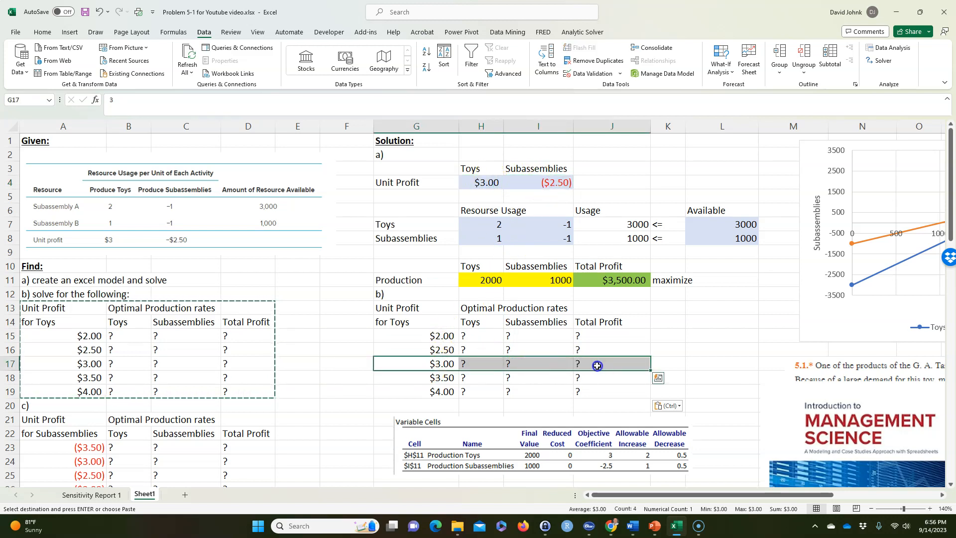
# Copy the production and total profit results H11:J11 as values into the $3.00 row, starting at H17
pyautogui.moveTo(489, 281); pyautogui.dragTo(585, 283)
pyautogui.rightClick(591, 282)
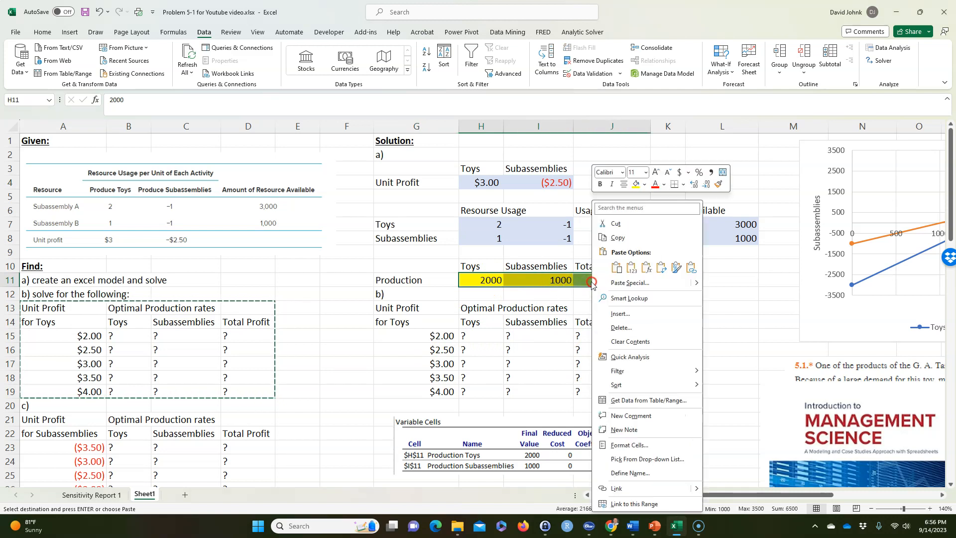
pyautogui.click(617, 238)
pyautogui.click(479, 362)
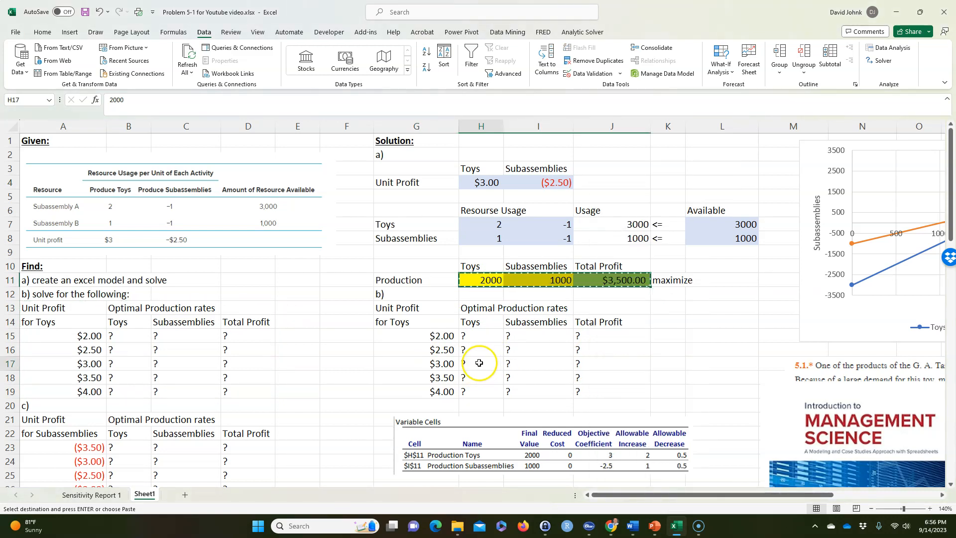
pyautogui.rightClick(479, 362)
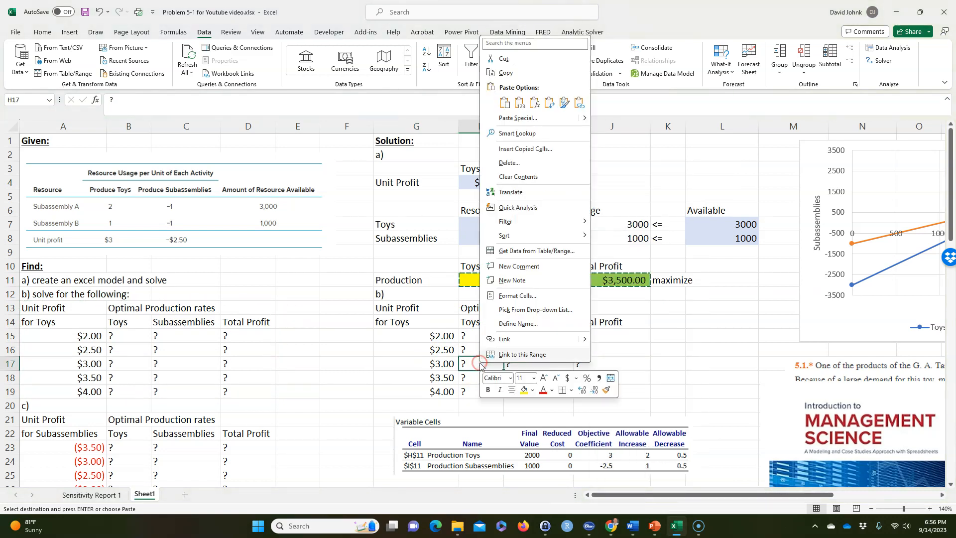
pyautogui.click(521, 107)
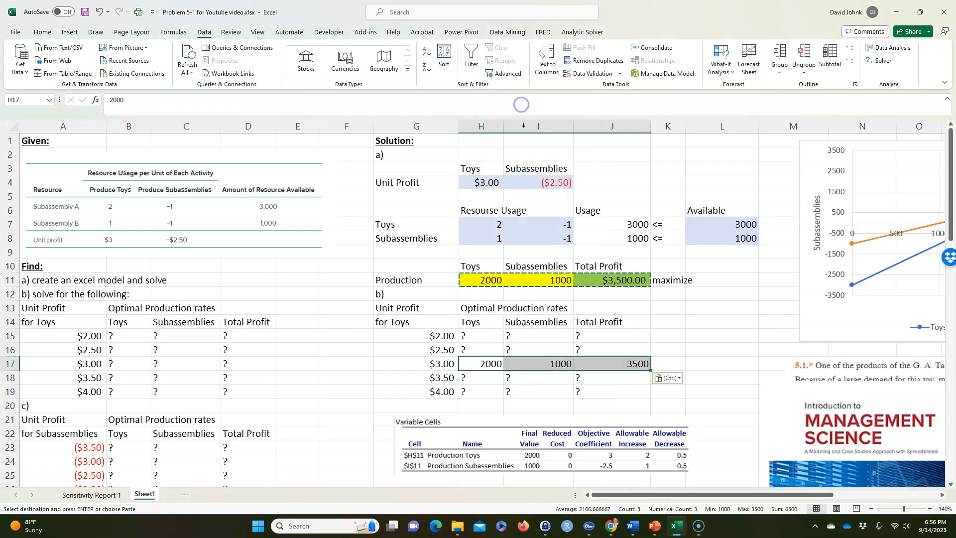
pyautogui.click(525, 381)
# Apply the formatting of H11:J11 to the part b) result cells H15:J19 with Format Painter
pyautogui.moveTo(485, 280); pyautogui.dragTo(607, 279)
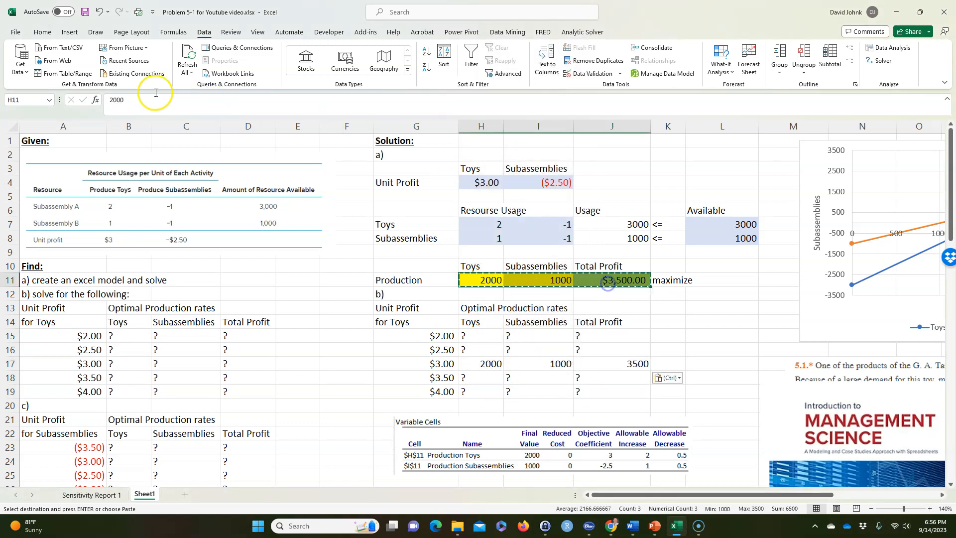
pyautogui.click(43, 31)
pyautogui.click(58, 73)
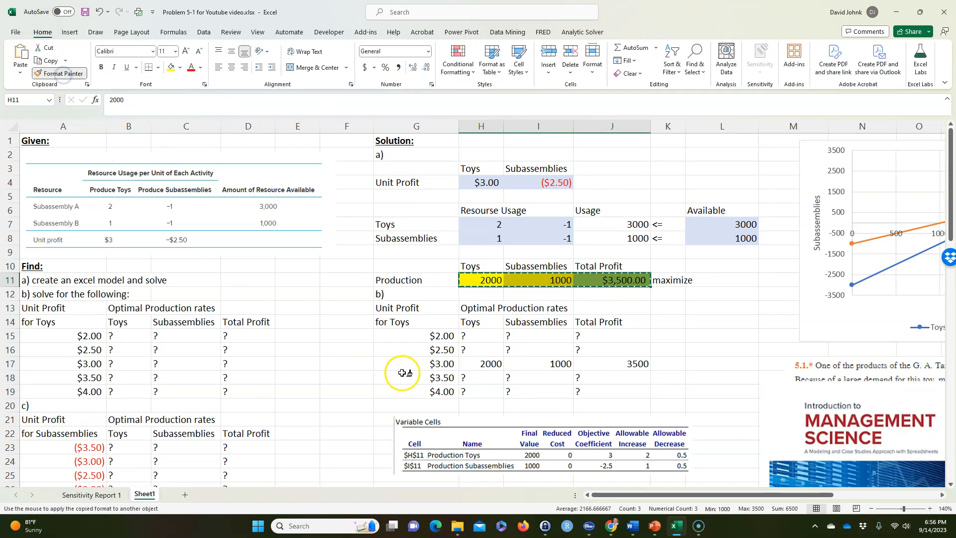
pyautogui.moveTo(482, 335)
pyautogui.mouseDown()
pyautogui.moveTo(572, 343)
pyautogui.moveTo(608, 392)
pyautogui.mouseUp()
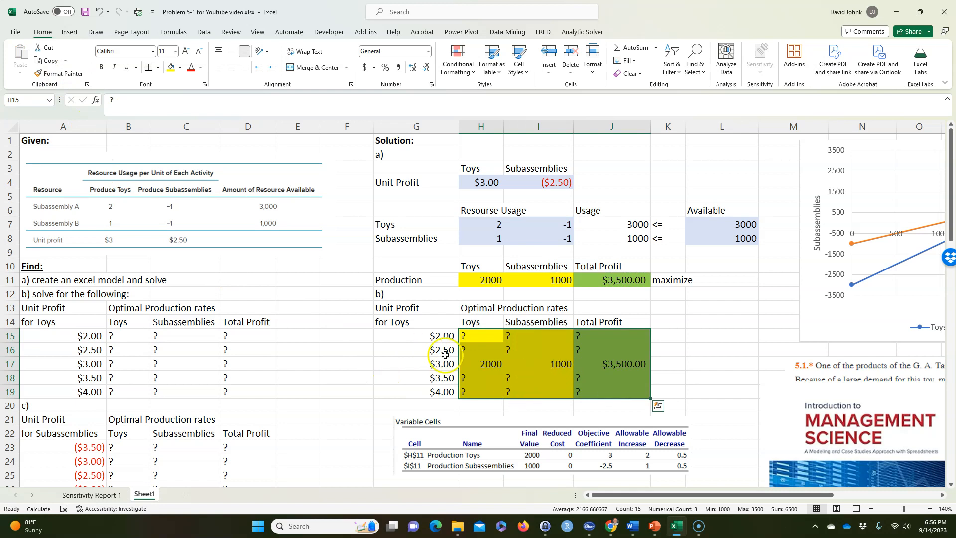
pyautogui.click(383, 377)
# Link the toy unit profit in H4 to the $2.00 case in G15
pyautogui.click(477, 183)
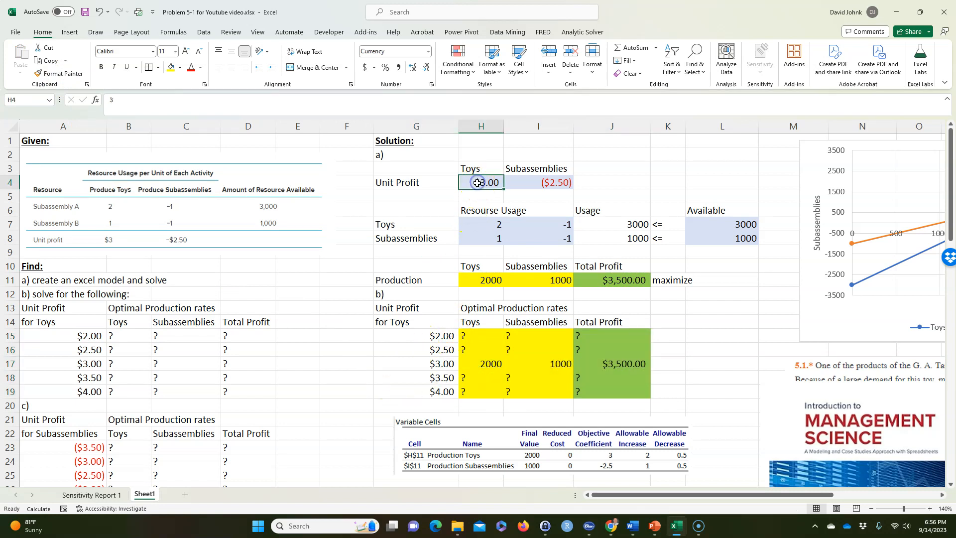
pyautogui.write('=')
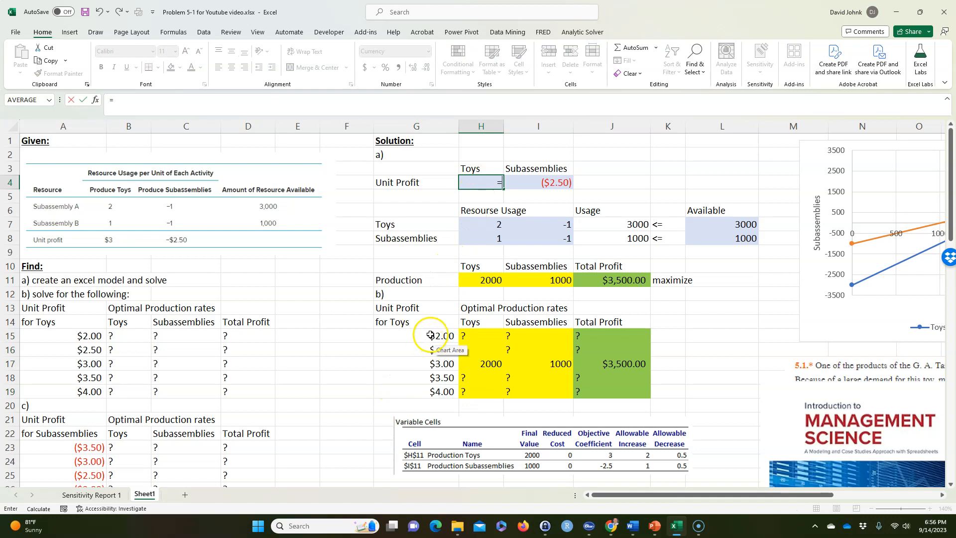
pyautogui.click(430, 335)
pyautogui.press('Return')
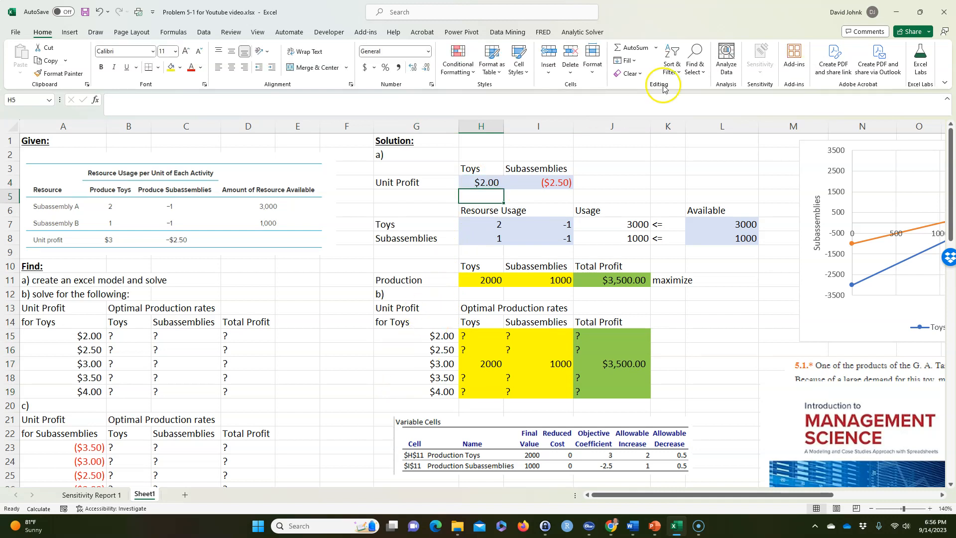
# Run Solver again on the model with its existing settings and keep the solution
pyautogui.click(200, 35)
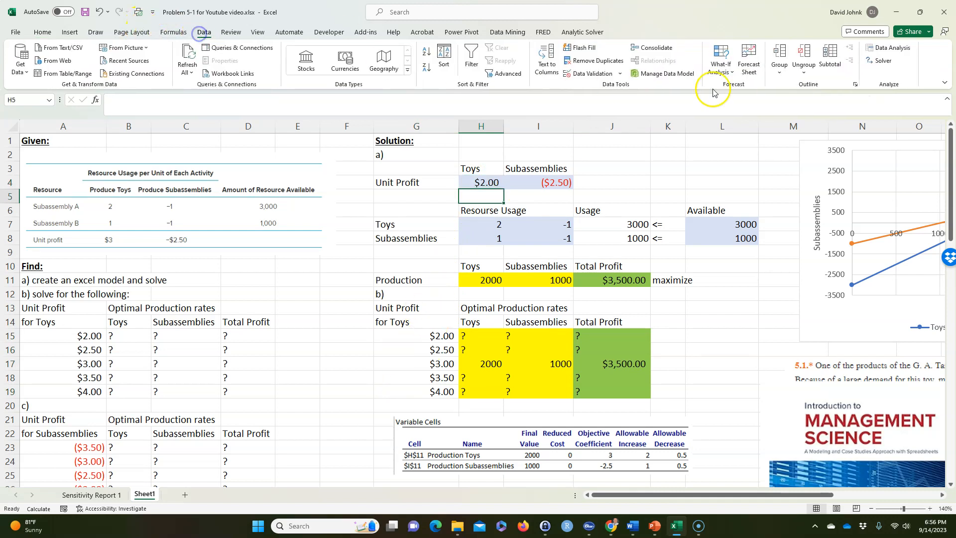
pyautogui.click(882, 59)
pyautogui.click(287, 449)
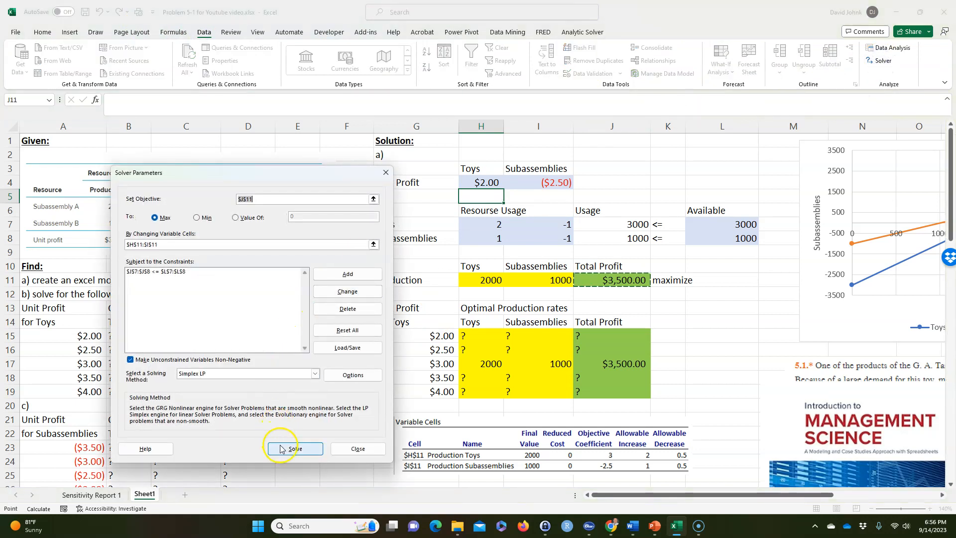
pyautogui.click(367, 282)
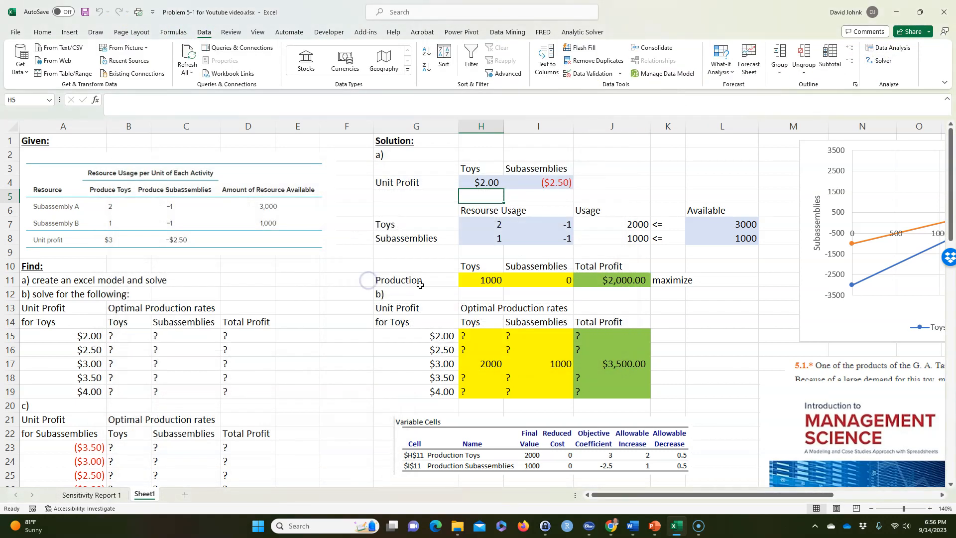
# Copy the production and total profit results H11:J11 as values into the $2.00 row, starting at H15
pyautogui.moveTo(487, 278); pyautogui.dragTo(577, 282)
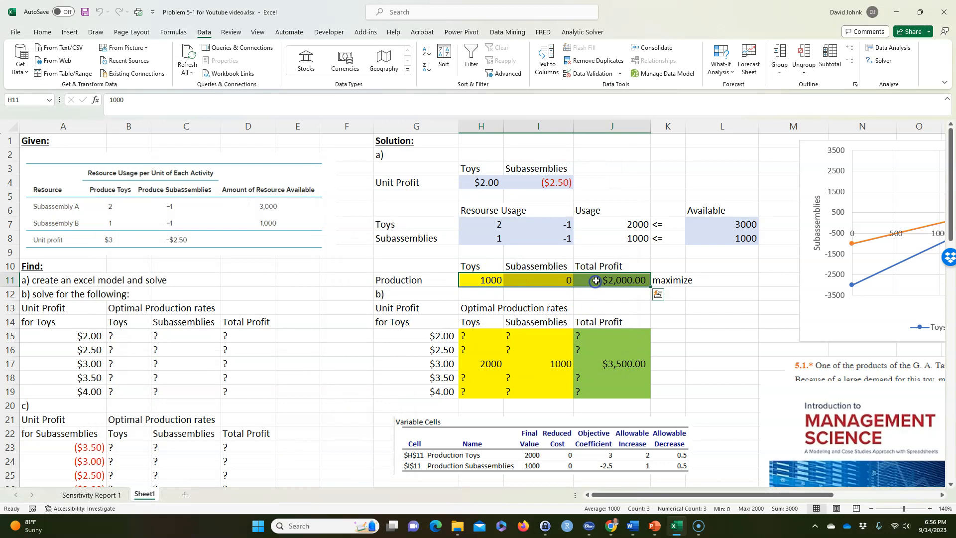
pyautogui.rightClick(595, 283)
pyautogui.click(620, 238)
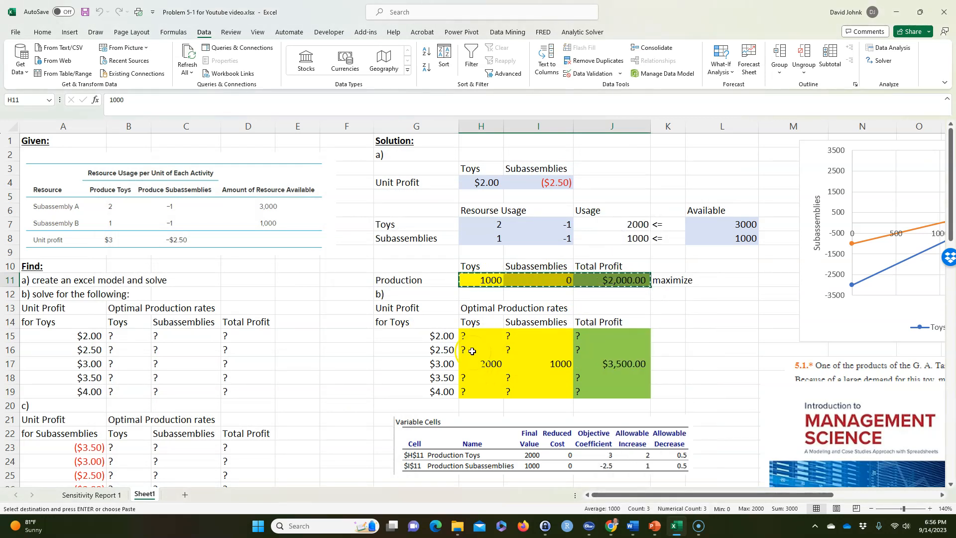
pyautogui.click(471, 335)
pyautogui.rightClick(473, 335)
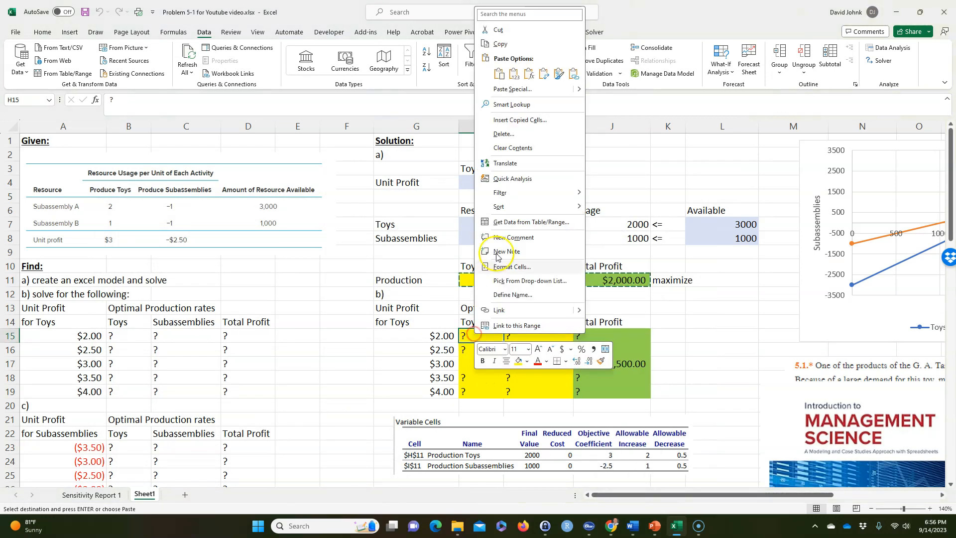
pyautogui.click(513, 74)
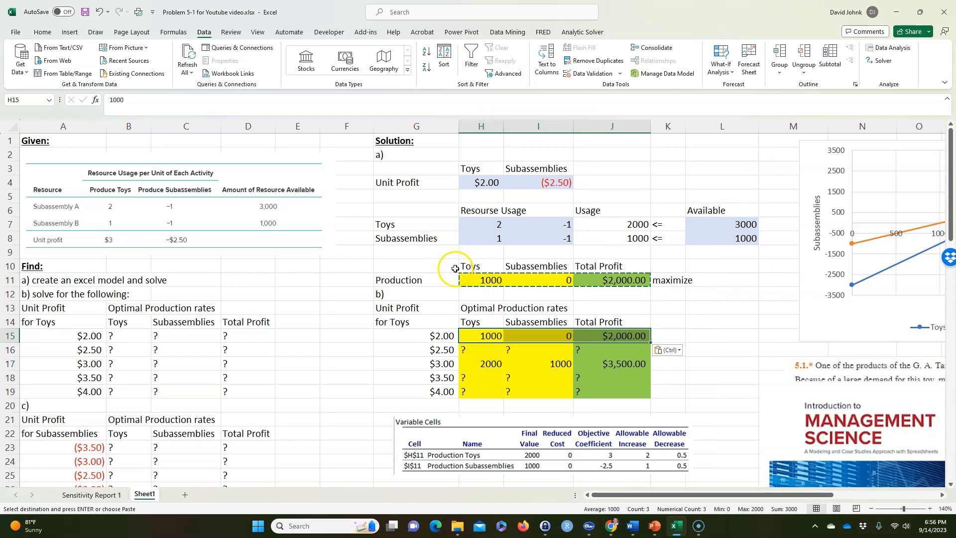
# Link the toy unit profit in H4 to the $2.50 case in G16
pyautogui.click(485, 184)
pyautogui.write('=')
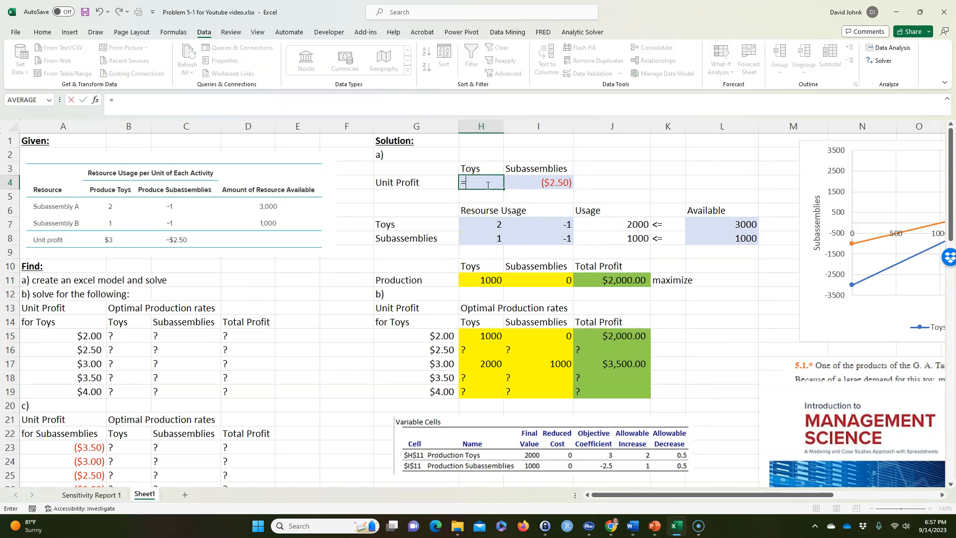
pyautogui.click(433, 351)
pyautogui.press('Return')
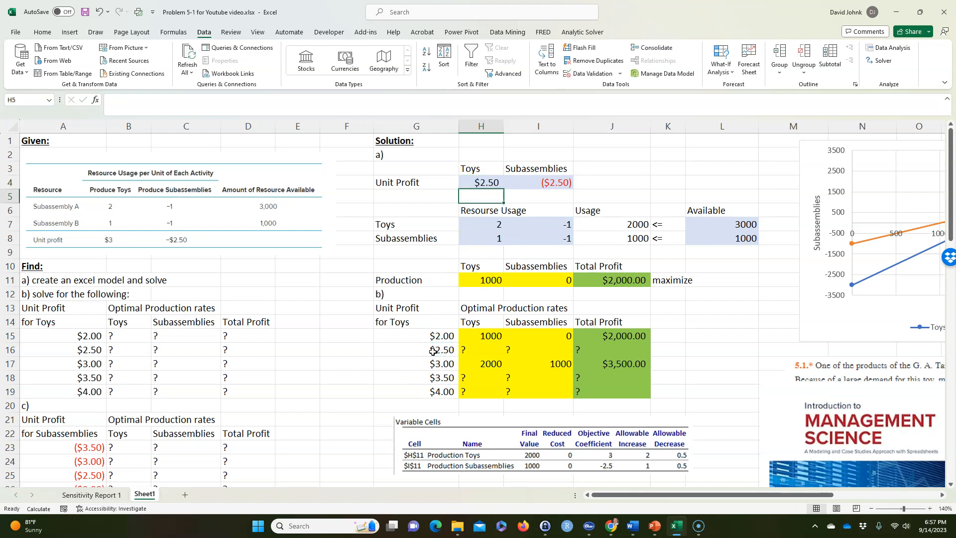
# Solve the model for the $2.50 toy unit profit with the existing Solver settings and keep the solution
pyautogui.click(882, 60)
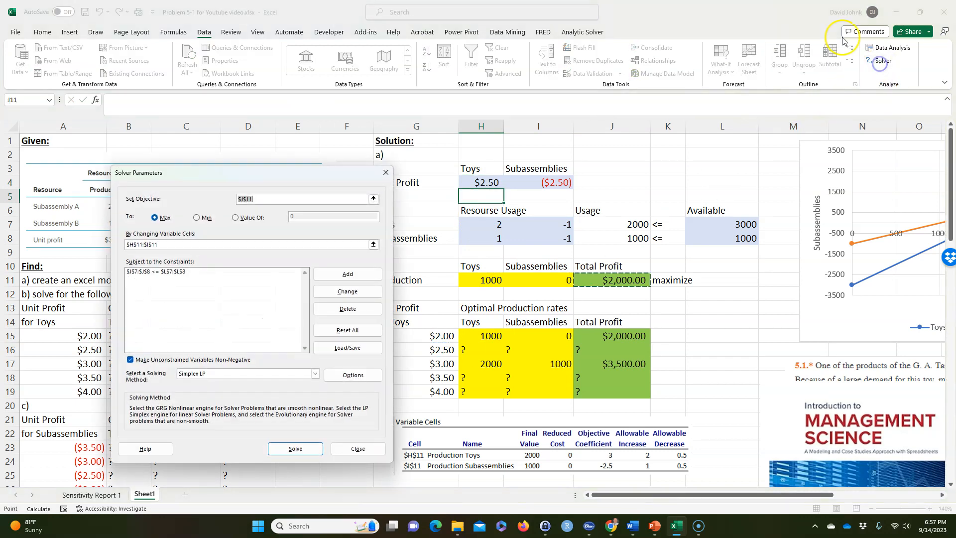
pyautogui.click(295, 448)
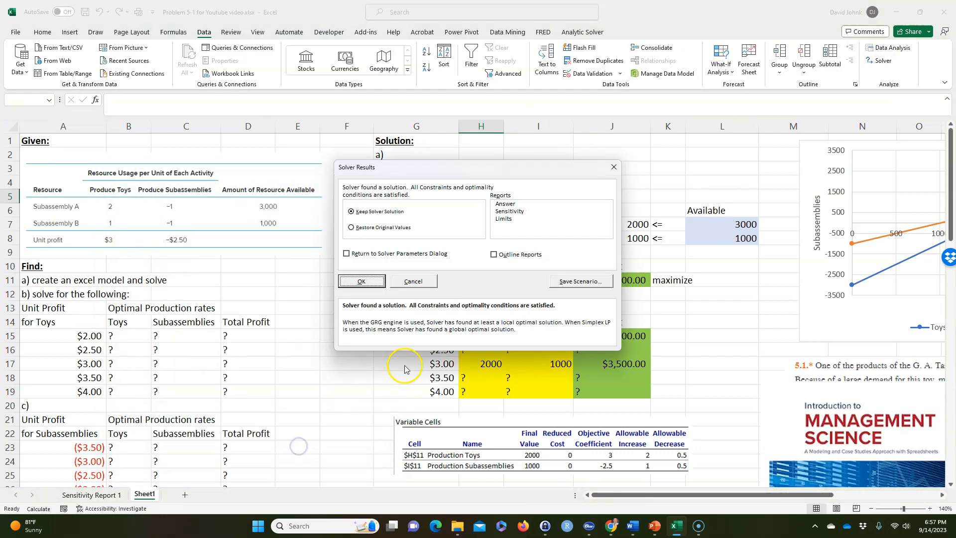
pyautogui.click(360, 281)
# Copy the production and total profit results H11:J11 as values into the $2.50 row, starting at H16
pyautogui.moveTo(490, 282); pyautogui.dragTo(584, 280)
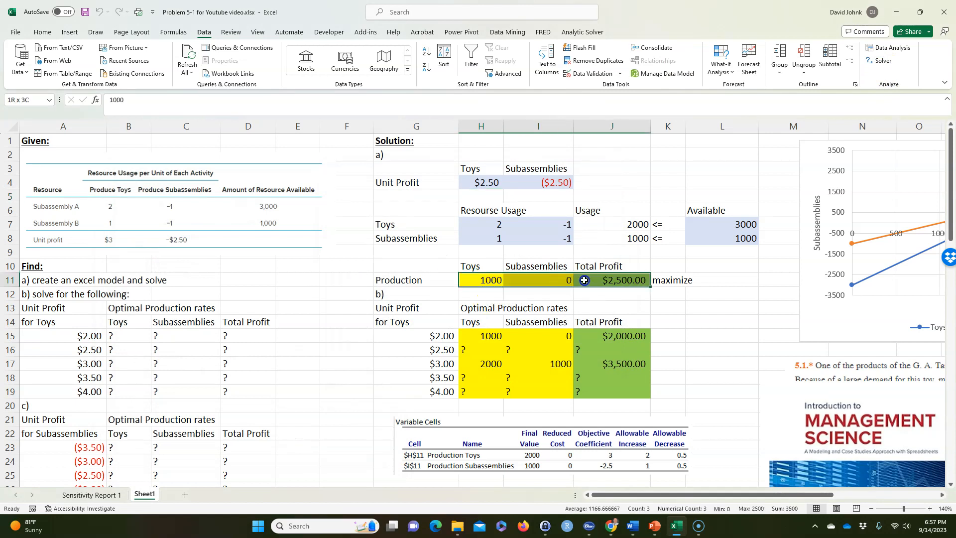
pyautogui.rightClick(599, 280)
pyautogui.click(622, 234)
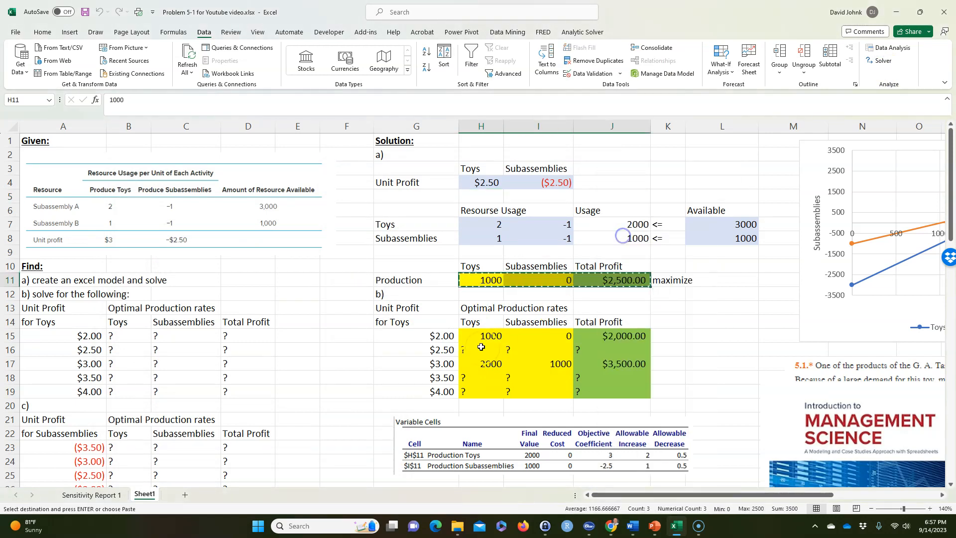
pyautogui.click(475, 350)
pyautogui.rightClick(475, 350)
pyautogui.click(515, 90)
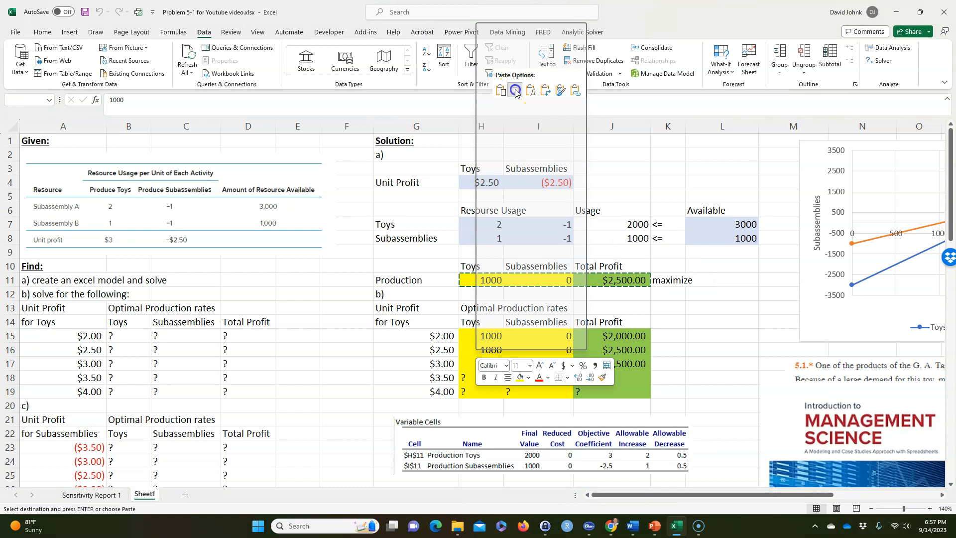
# Link the toy unit profit in H4 to the $3.50 case in G18
pyautogui.click(478, 182)
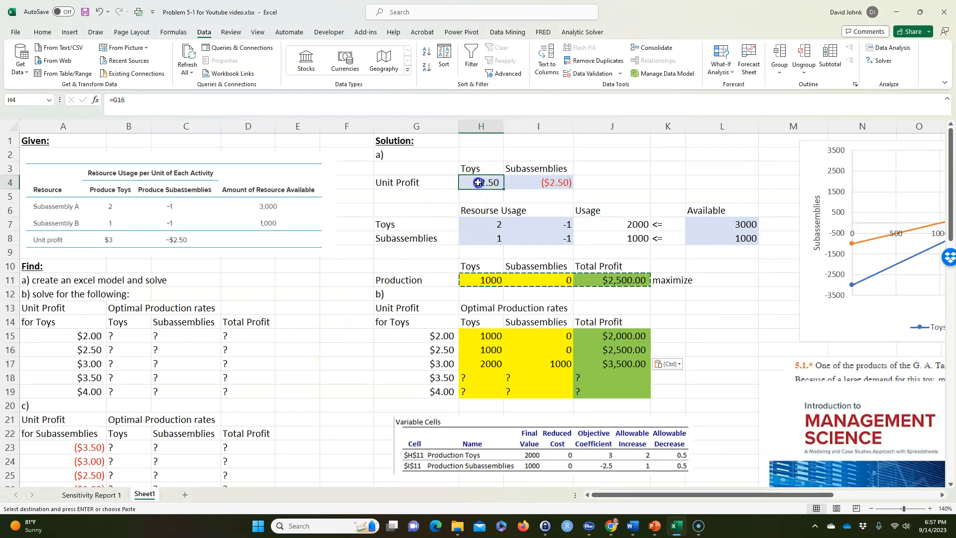
pyautogui.write('=')
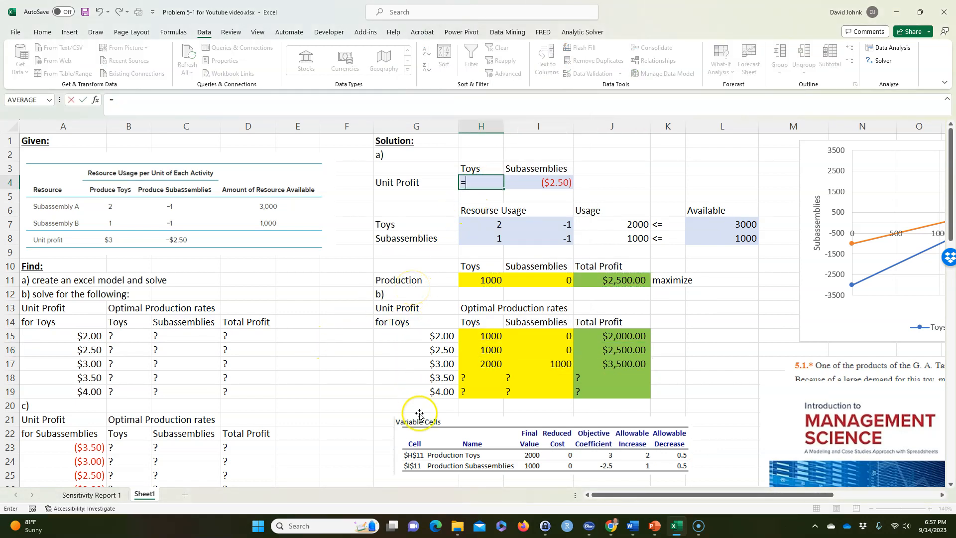
pyautogui.click(436, 377)
pyautogui.press('Return')
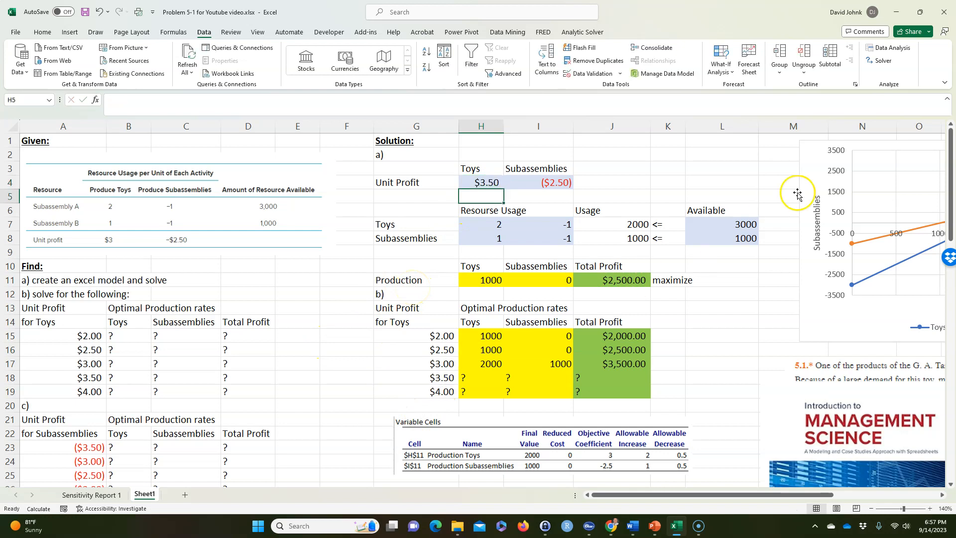
# Solve the model for the $3.50 toy unit profit with the existing Solver settings and keep the solution
pyautogui.click(880, 60)
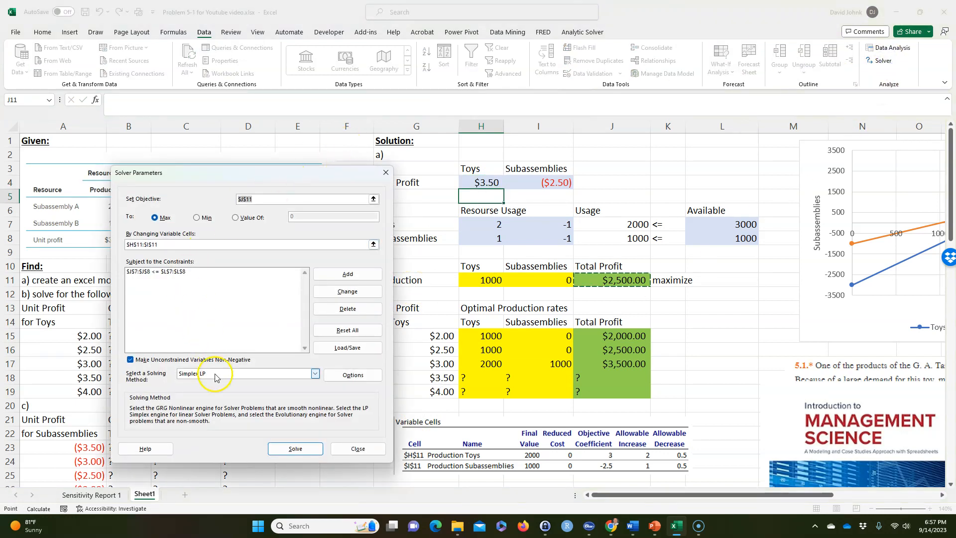
pyautogui.click(294, 448)
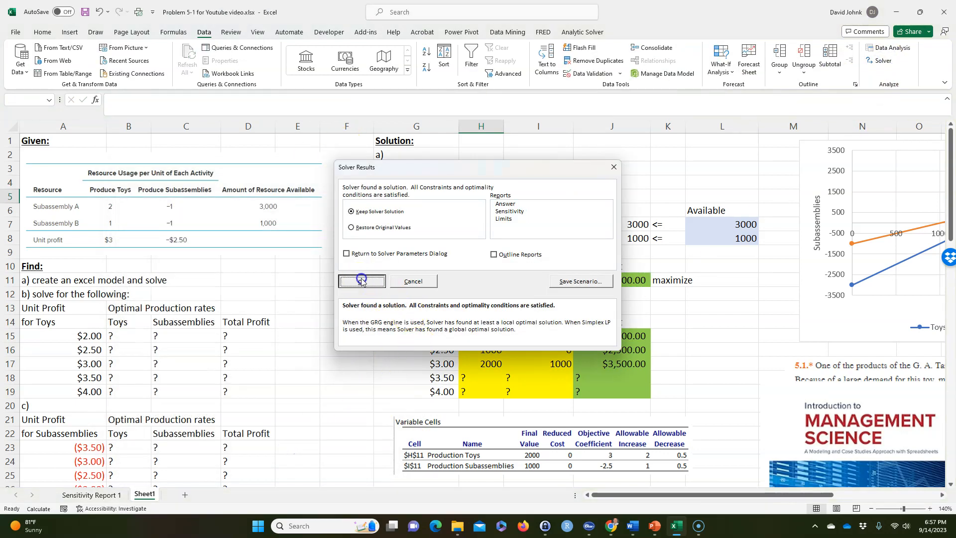
pyautogui.click(362, 279)
# Copy the production and total profit results H11:J11 as values into the $3.50 row, starting at H18
pyautogui.moveTo(475, 280); pyautogui.dragTo(592, 279)
pyautogui.rightClick(594, 282)
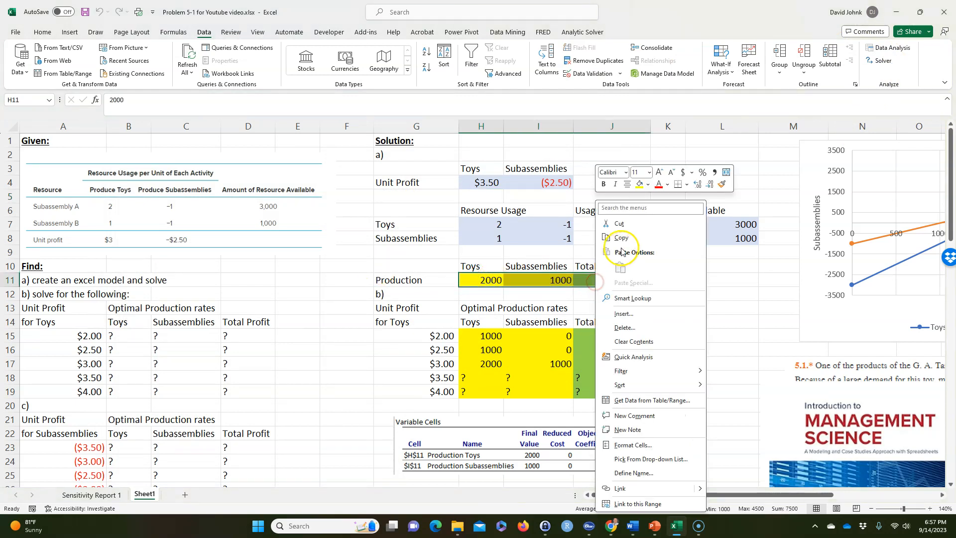
pyautogui.click(621, 237)
pyautogui.click(477, 379)
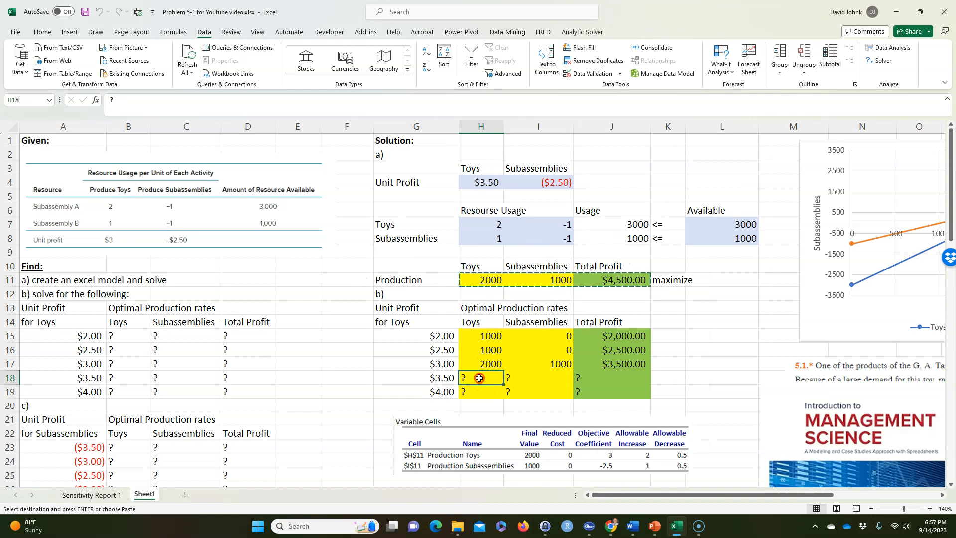
pyautogui.rightClick(478, 382)
pyautogui.click(518, 113)
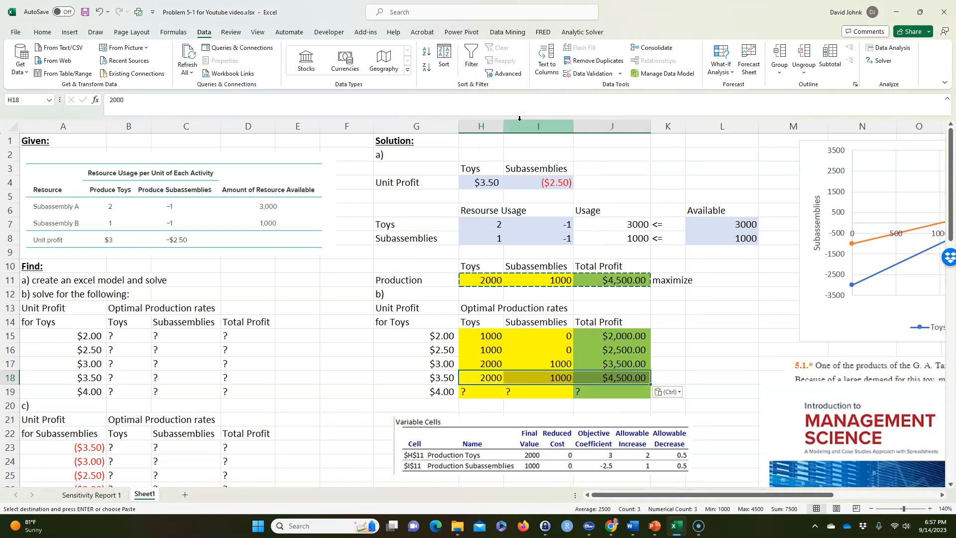
# Link the toy unit profit in H4 to the $4.00 case in G19
pyautogui.click(483, 180)
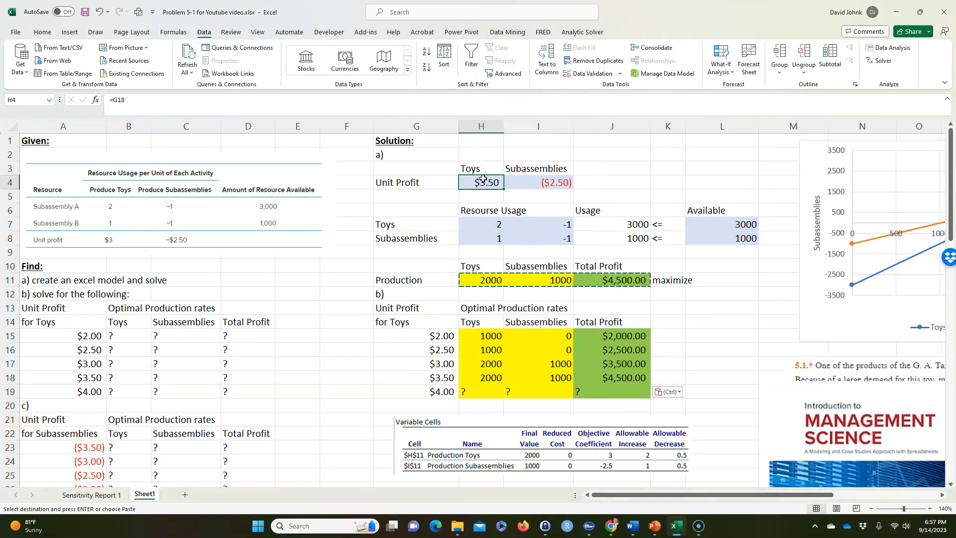
pyautogui.write('=')
pyautogui.click(427, 388)
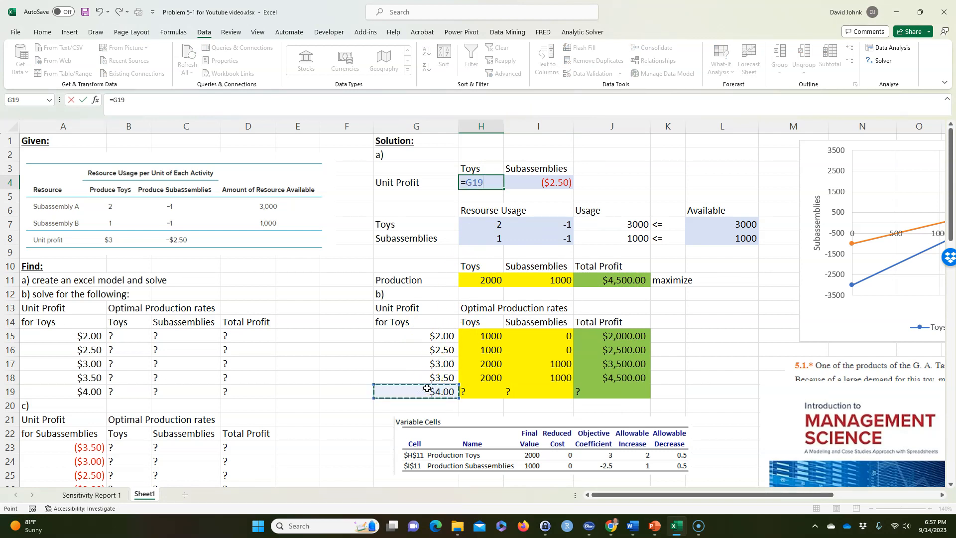
pyautogui.press('Return')
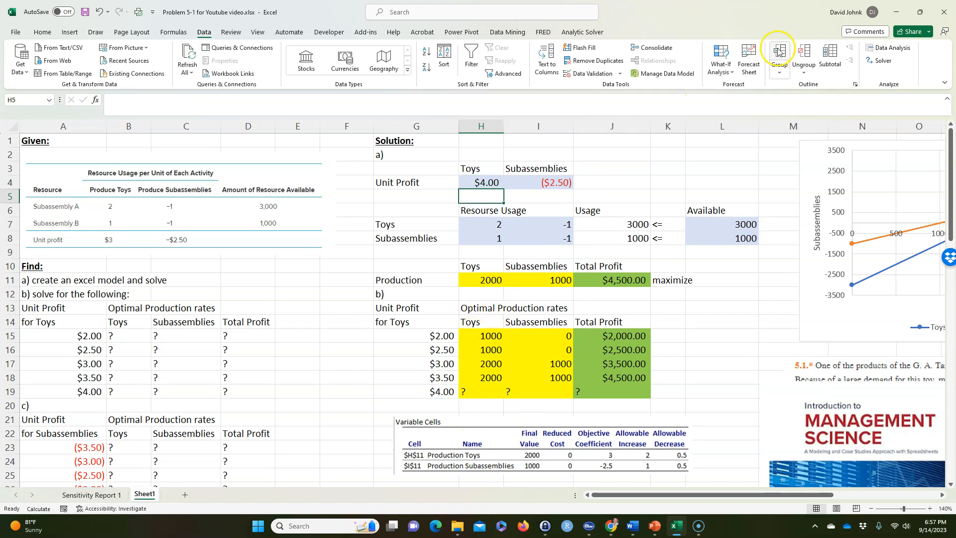
# Solve the model for the $4.00 toy unit profit with the existing Solver settings and keep the solution
pyautogui.click(883, 61)
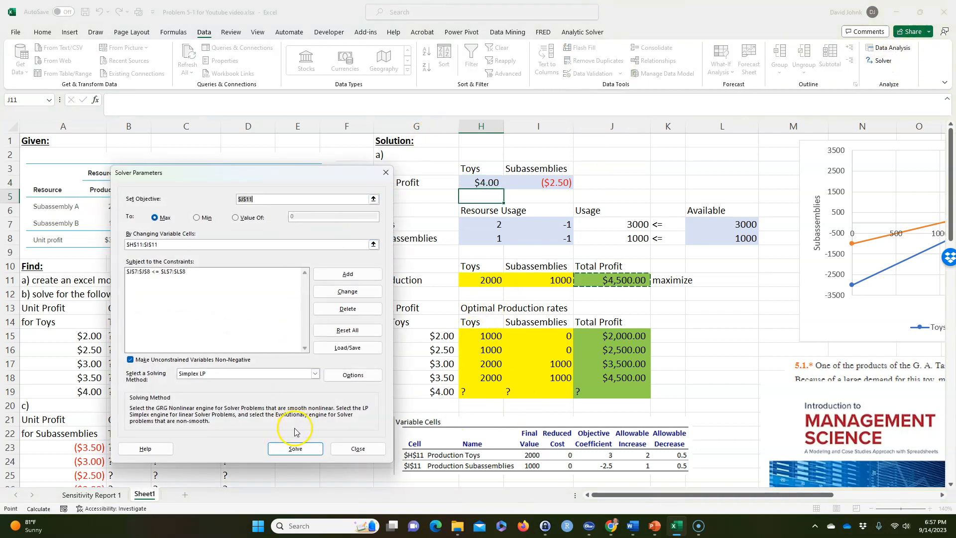
pyautogui.click(295, 448)
pyautogui.click(351, 283)
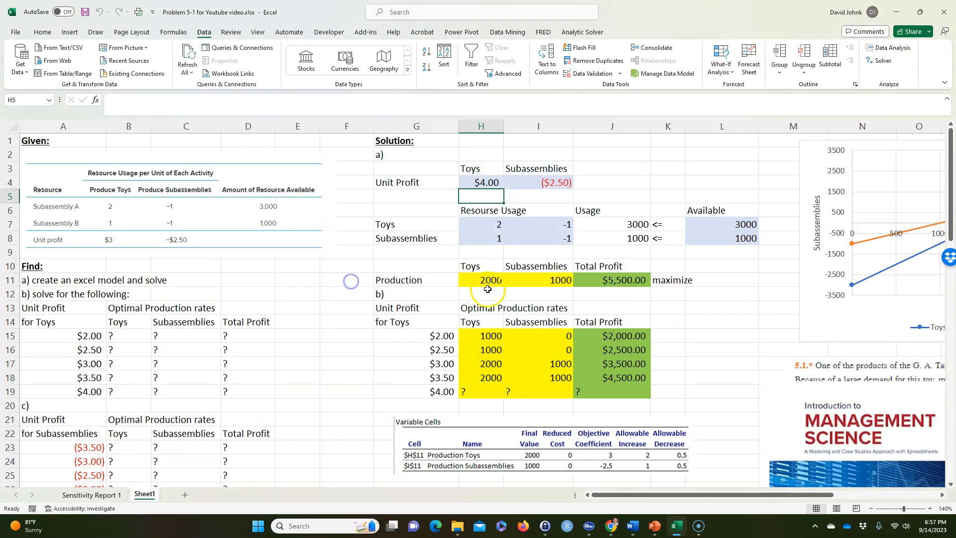
# Copy the production and total profit results H11:J11 as values into the $4.00 row, starting at H19
pyautogui.moveTo(477, 281); pyautogui.dragTo(597, 286)
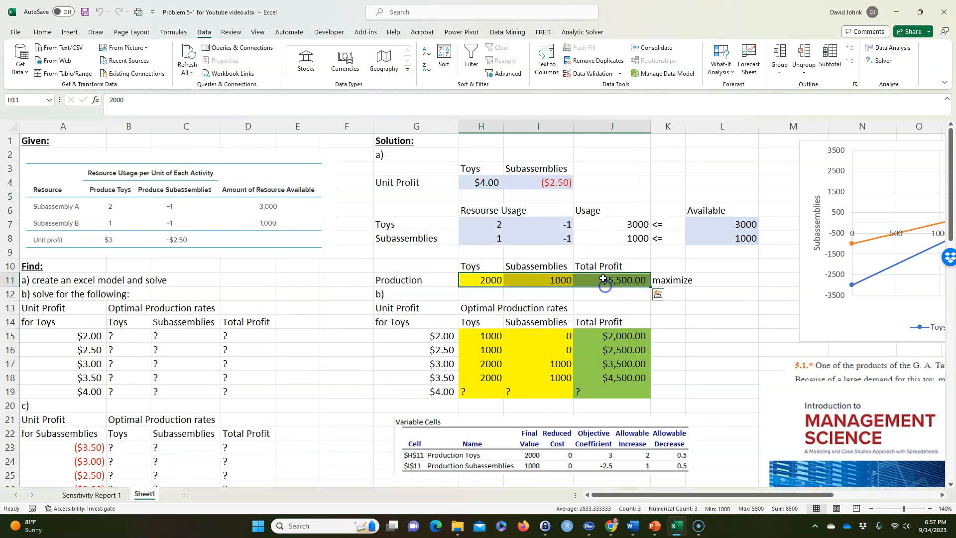
pyautogui.rightClick(603, 280)
pyautogui.click(622, 235)
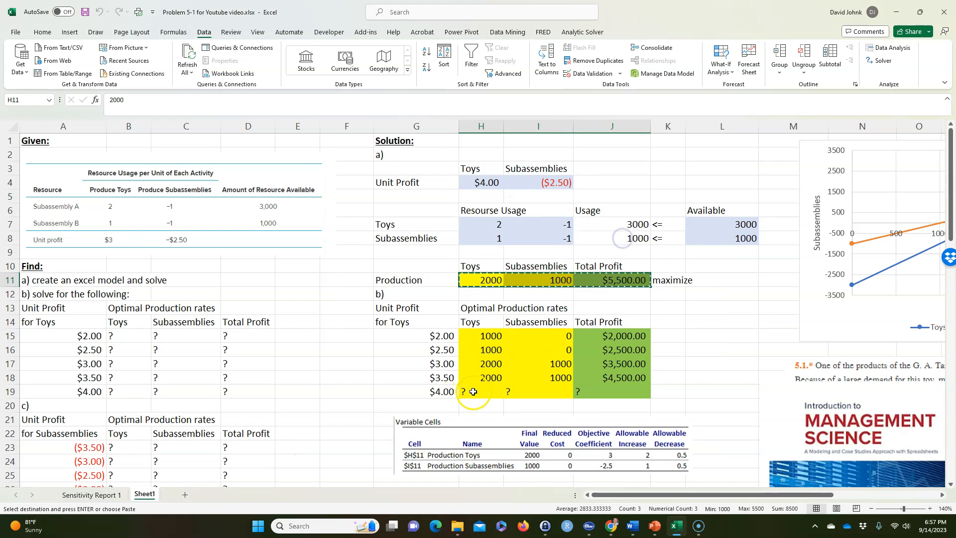
pyautogui.rightClick(474, 391)
pyautogui.click(514, 134)
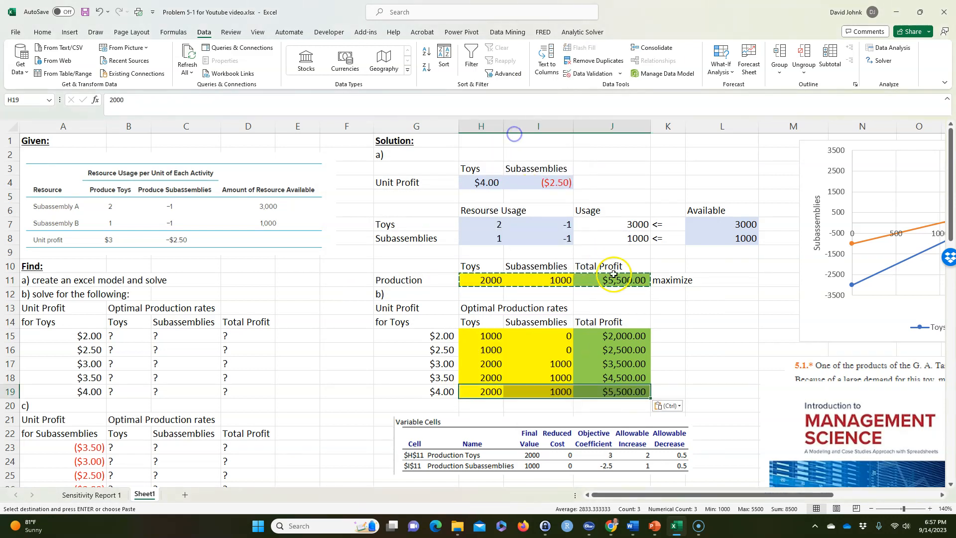
# Move the Variable Cells sensitivity picture up slightly so it sits just below the part b) table
pyautogui.moveTo(469, 434); pyautogui.dragTo(471, 421)
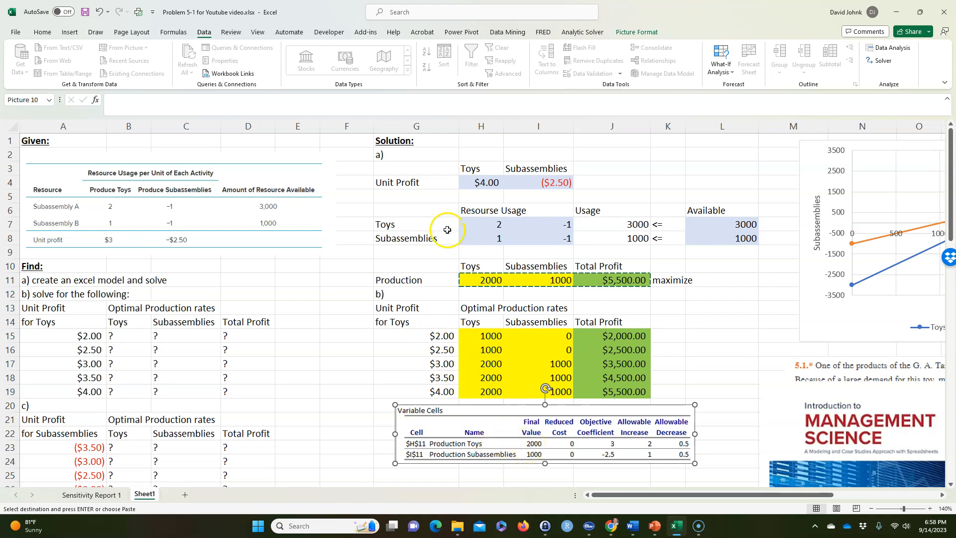
pyautogui.click(484, 182)
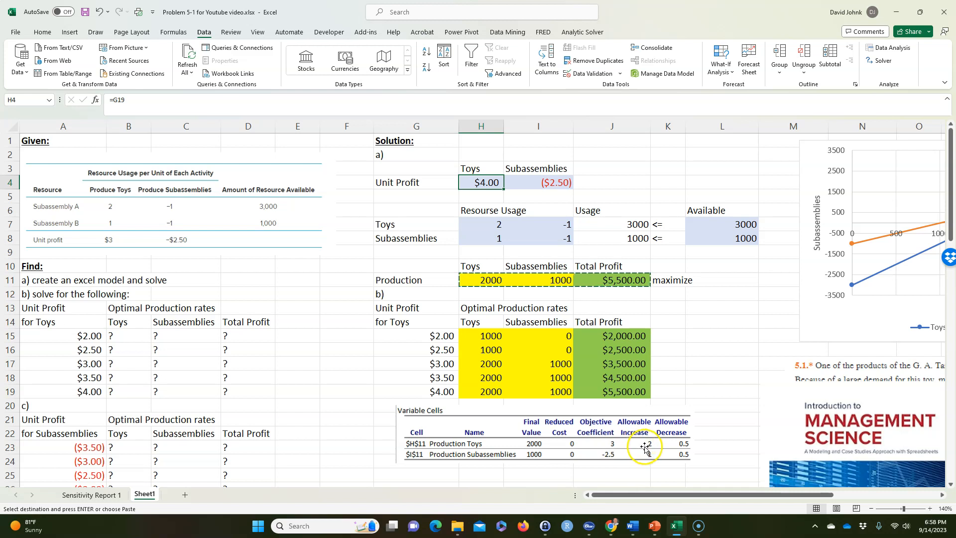
# Compare the toy and subassembly production in the $3.00, $3.50 and $4.00 rows of the part b) table
pyautogui.click(487, 374)
pyautogui.click(485, 392)
pyautogui.click(486, 375)
pyautogui.click(480, 393)
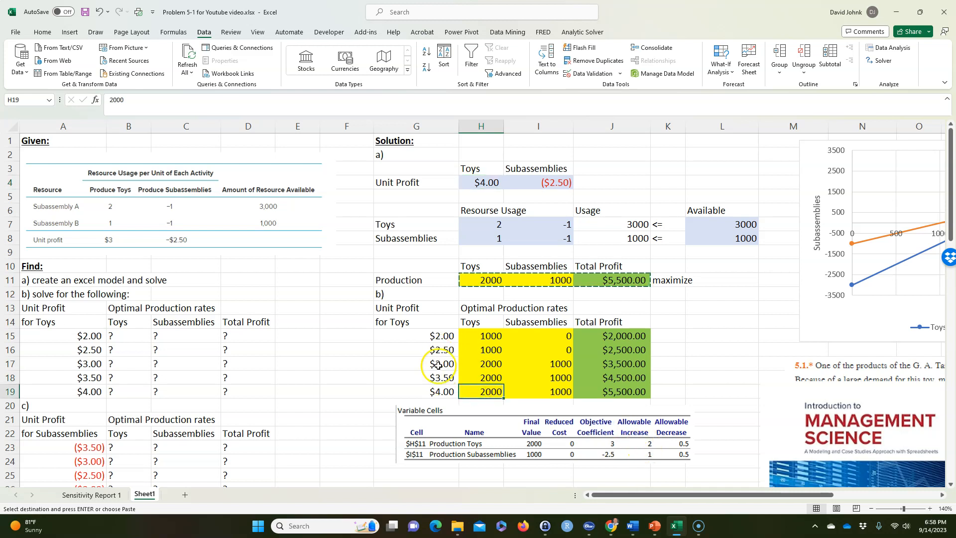
pyautogui.click(441, 363)
pyautogui.click(443, 376)
pyautogui.click(442, 391)
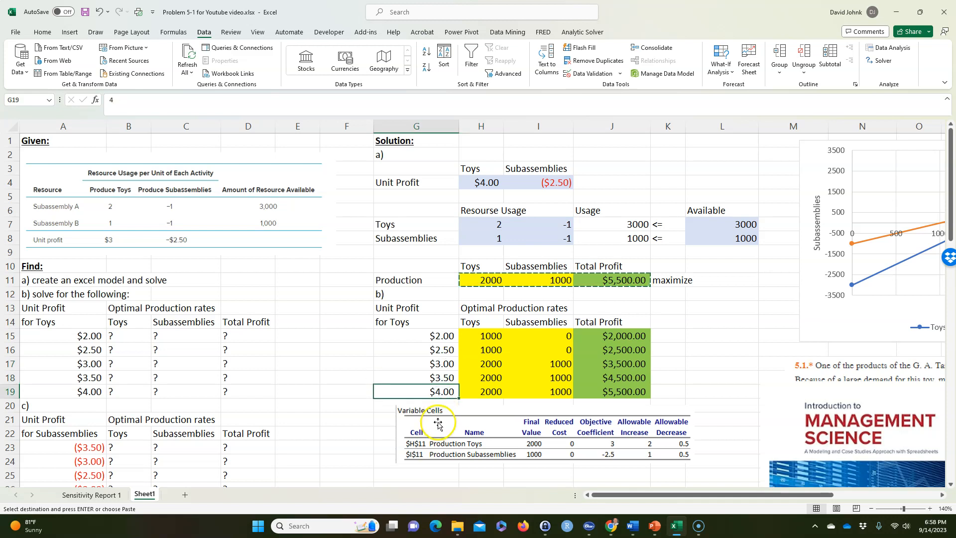
pyautogui.moveTo(501, 359); pyautogui.dragTo(540, 392)
pyautogui.click(487, 363)
pyautogui.click(560, 365)
pyautogui.click(490, 384)
pyautogui.click(558, 380)
pyautogui.click(490, 396)
pyautogui.click(550, 389)
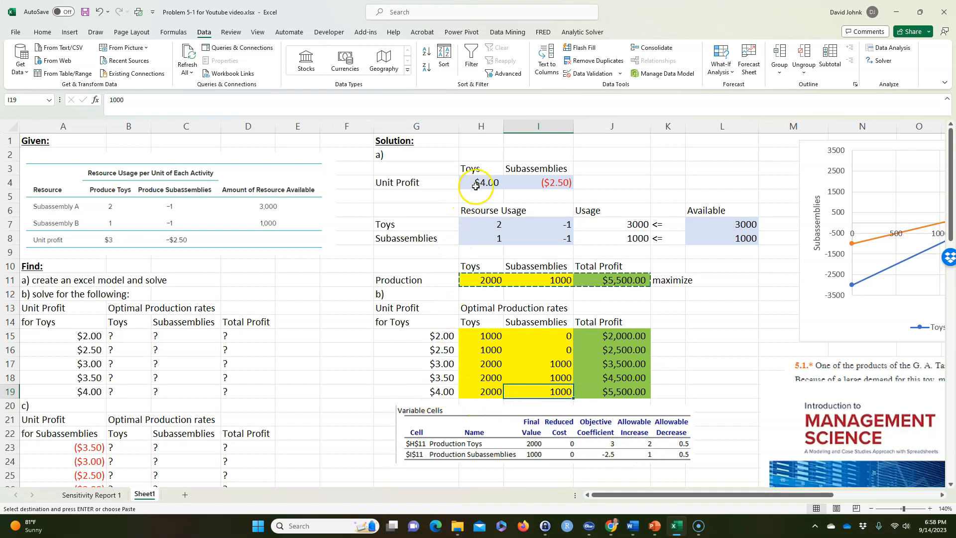
# Set the toy unit profit in H4 to 4.99 to test the allowable increase
pyautogui.click(476, 186)
pyautogui.write('4.99')
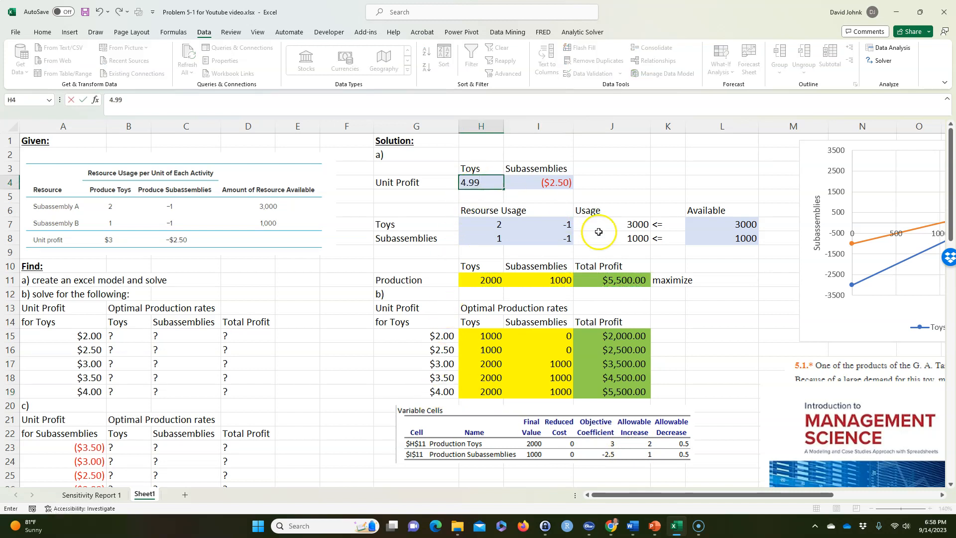
pyautogui.click(689, 333)
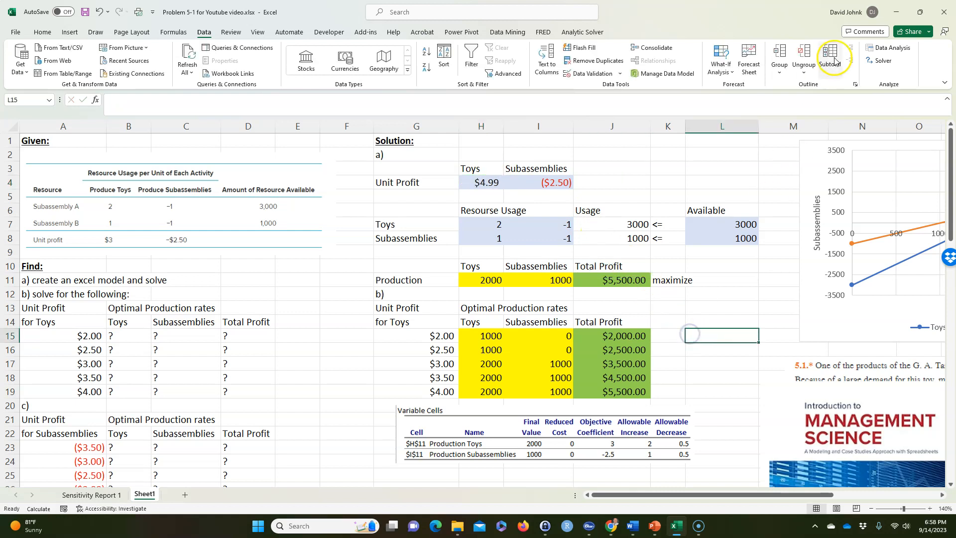
# Run Solver on the $4.99 toy unit profit case, keep the solution, and check the production and total profit in H11:J11
pyautogui.click(878, 60)
pyautogui.click(295, 447)
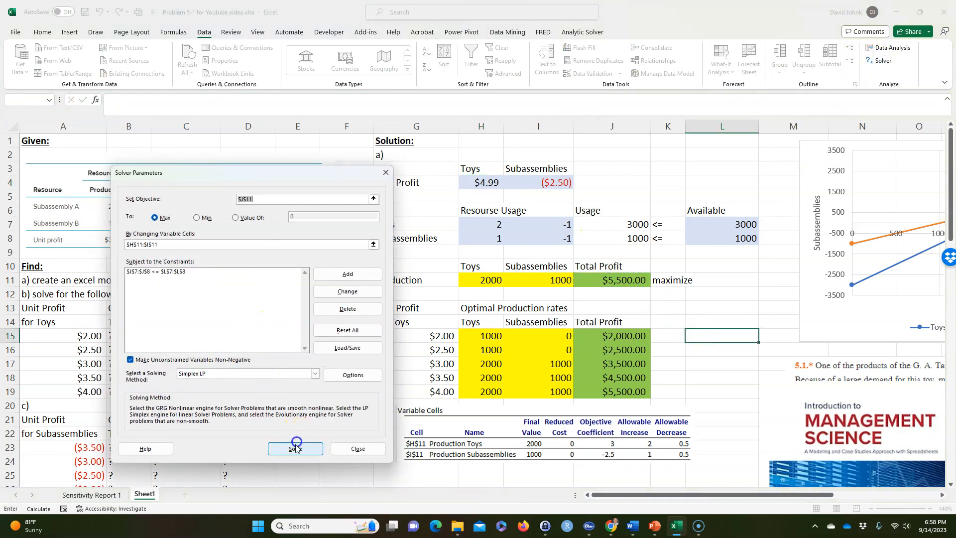
pyautogui.click(362, 282)
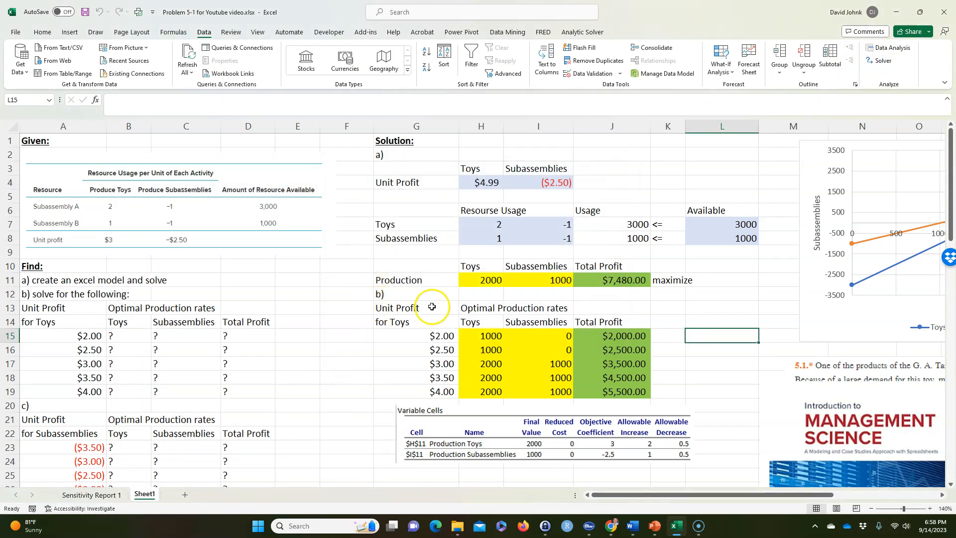
pyautogui.click(483, 279)
pyautogui.click(538, 279)
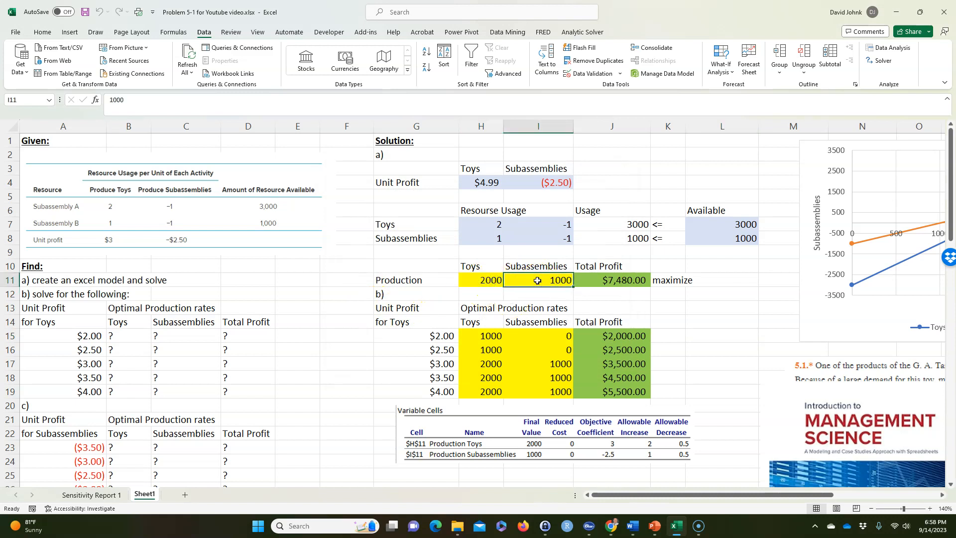
pyautogui.click(624, 278)
pyautogui.click(491, 279)
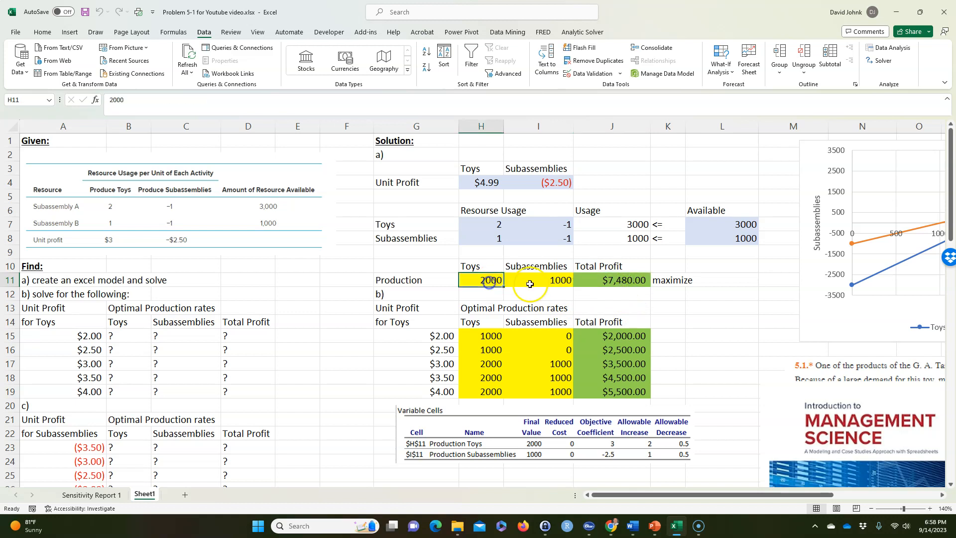
pyautogui.click(529, 281)
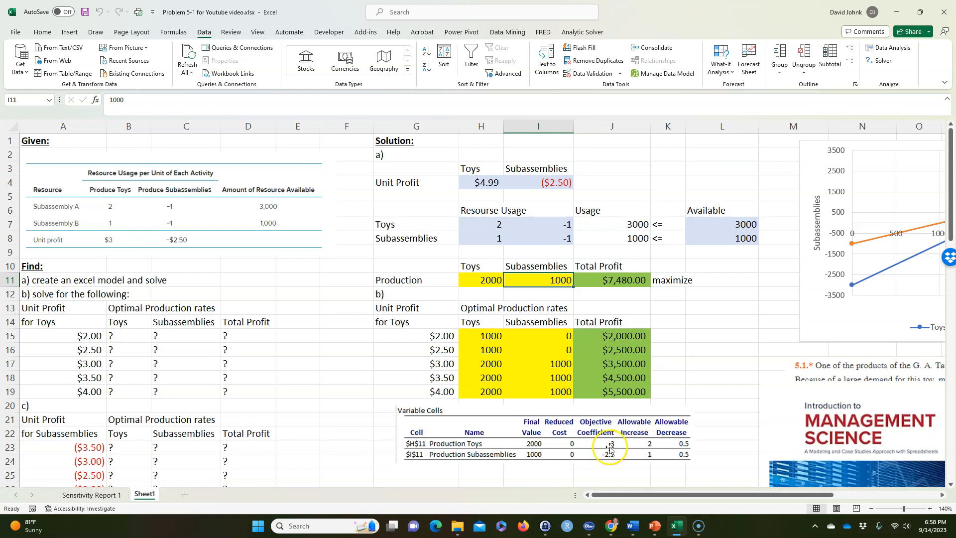
# Set the toy unit profit in H4 to 6 to test a value beyond the allowable increase
pyautogui.click(483, 183)
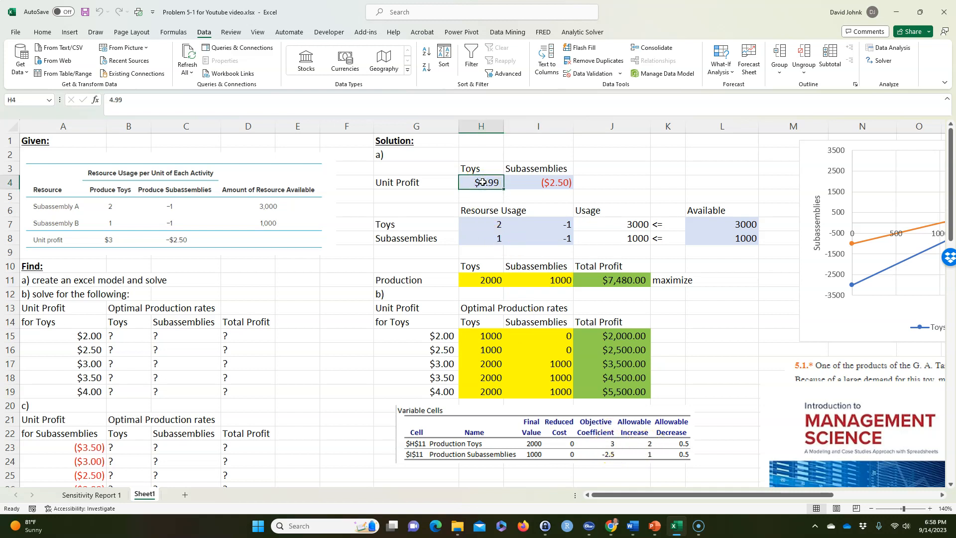
pyautogui.write('6')
pyautogui.click(736, 165)
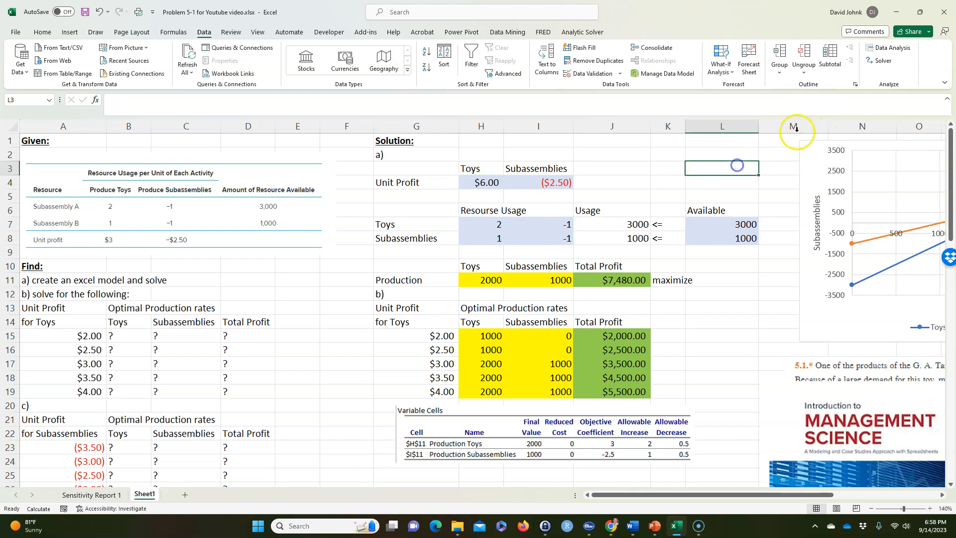
# Run Solver on the $6.00 toy unit profit case and close the results dialog
pyautogui.click(881, 60)
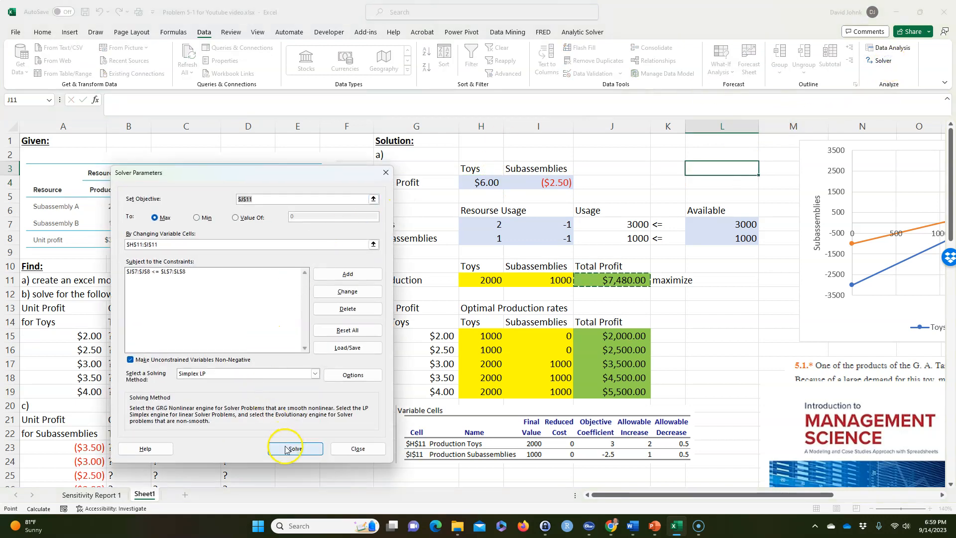
pyautogui.click(285, 449)
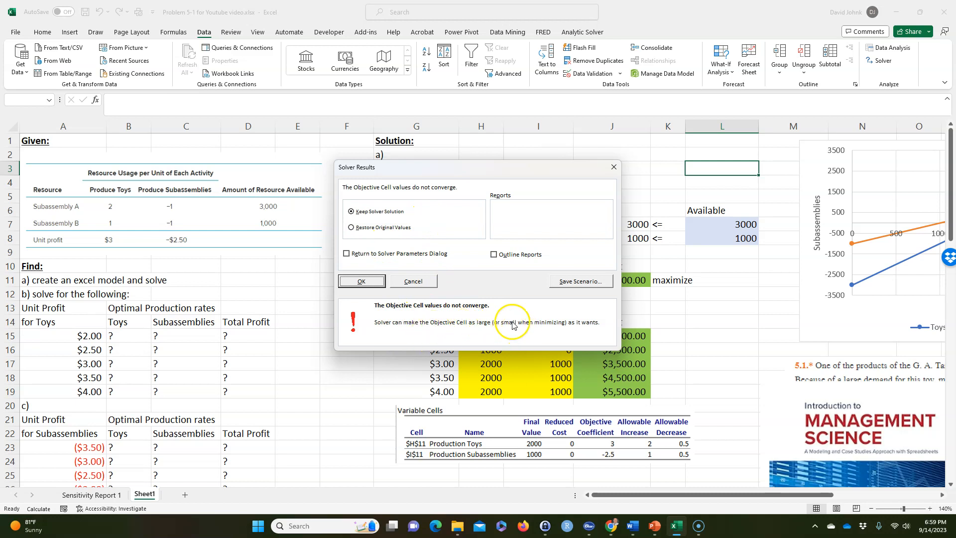
pyautogui.click(613, 167)
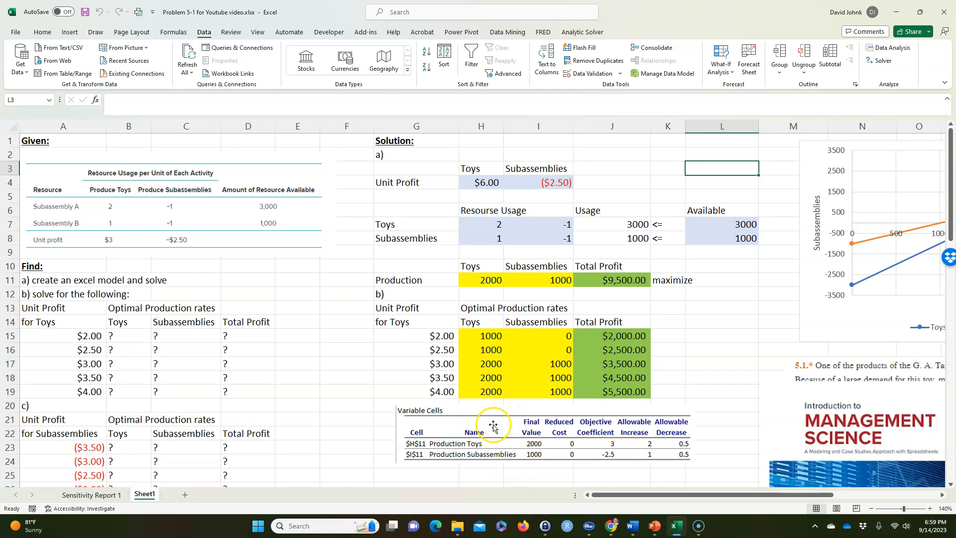
# Examine the toy and subassembly production in the $2.50 row of the part b) table alongside the $3.00 row
pyautogui.click(493, 424)
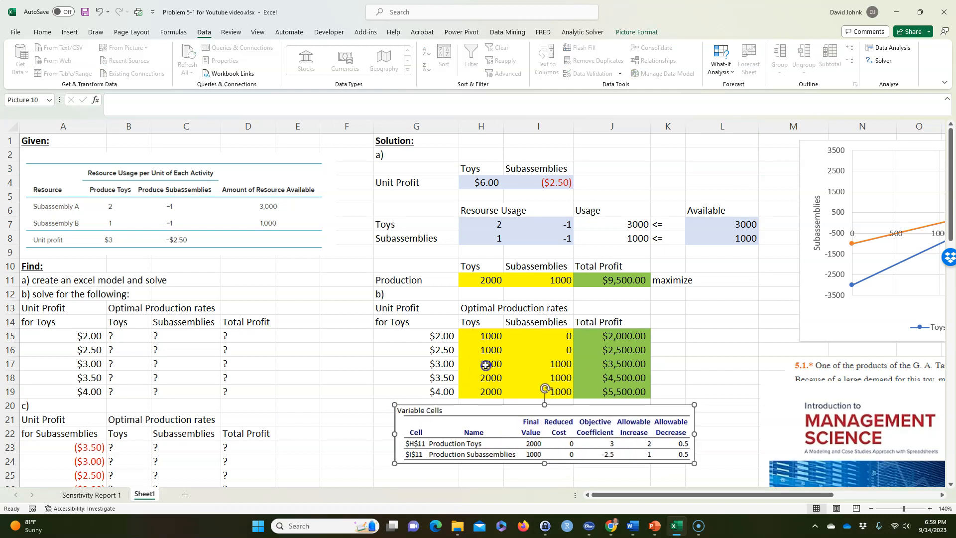
pyautogui.click(485, 365)
pyautogui.click(488, 350)
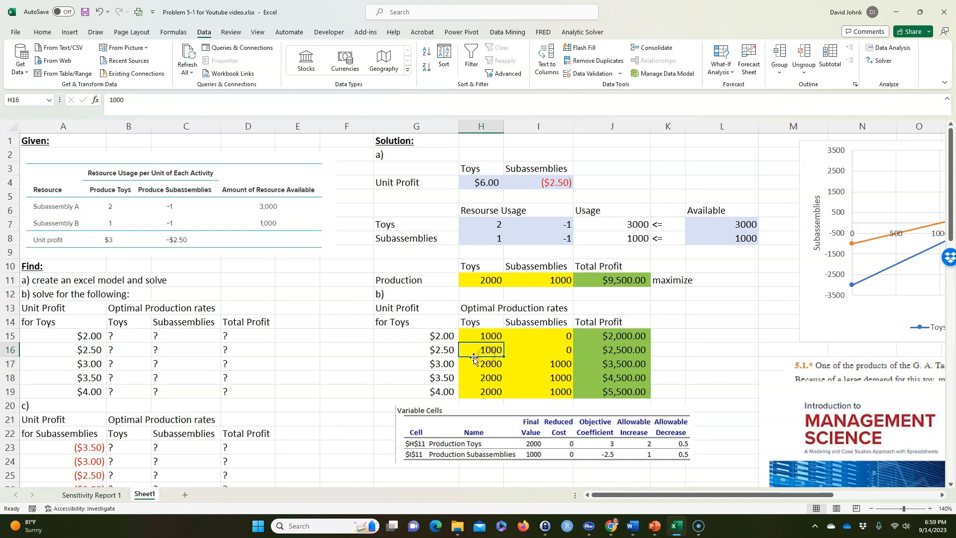
pyautogui.click(430, 351)
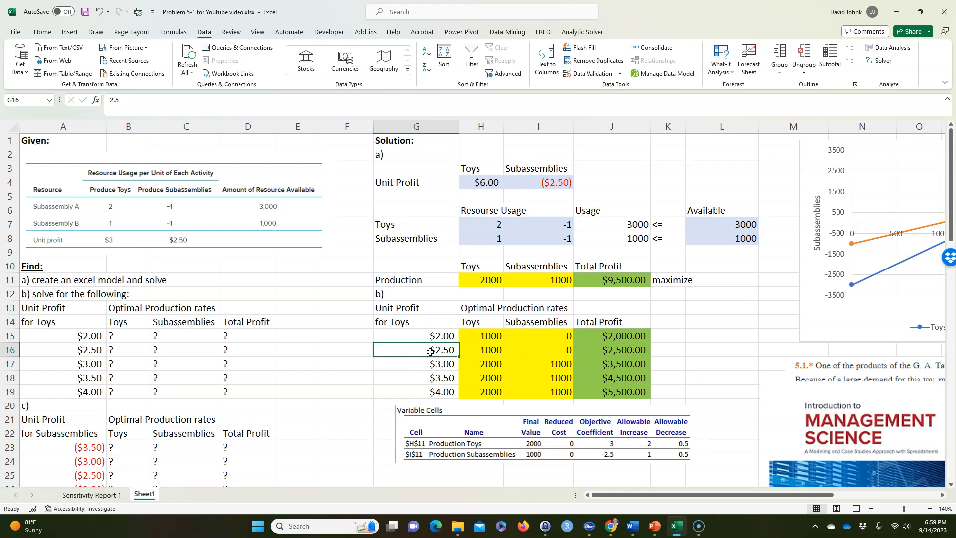
pyautogui.moveTo(489, 351); pyautogui.dragTo(540, 350)
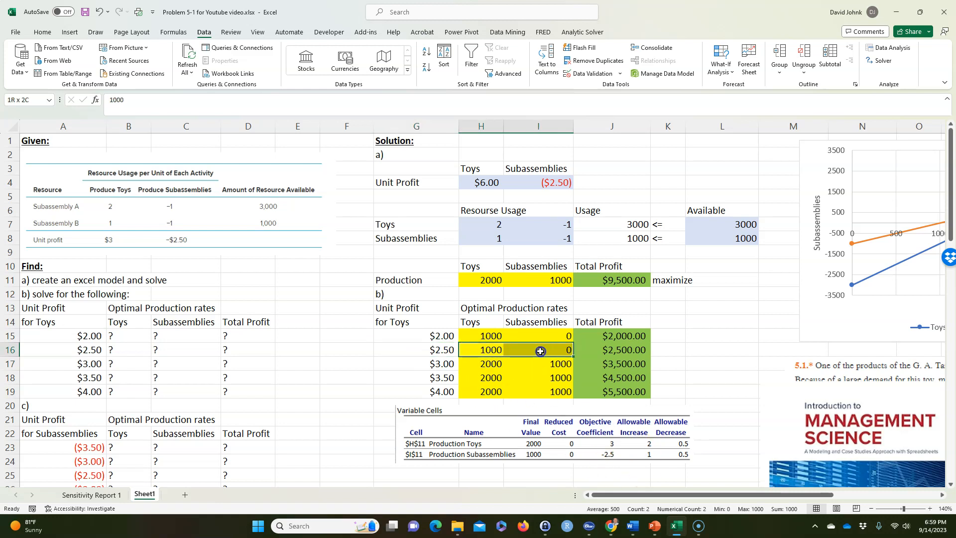
pyautogui.click(492, 367)
pyautogui.moveTo(476, 352); pyautogui.dragTo(531, 352)
pyautogui.click(474, 346)
pyautogui.click(445, 350)
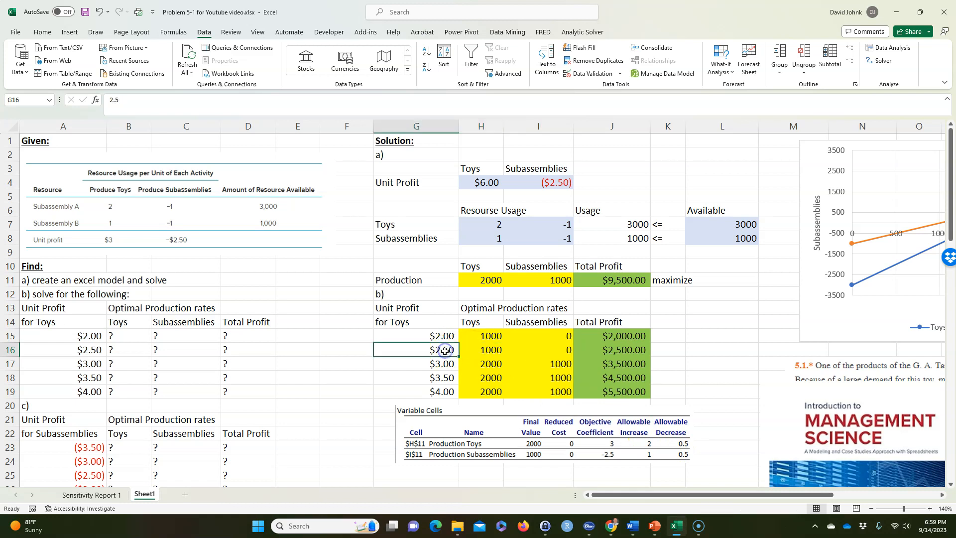
# Set the toy unit profit in H4 to 2.51, run Solver and keep the solution
pyautogui.click(478, 186)
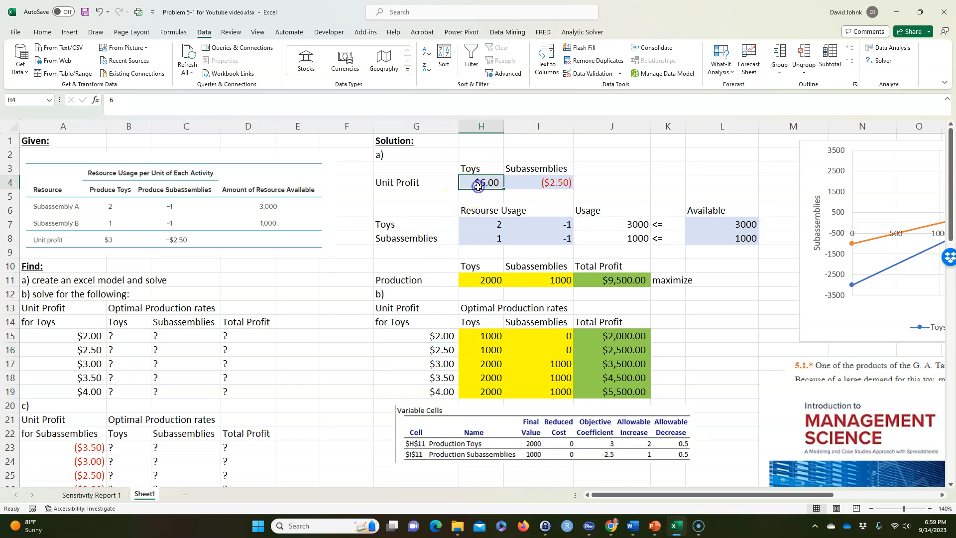
pyautogui.write('2.51')
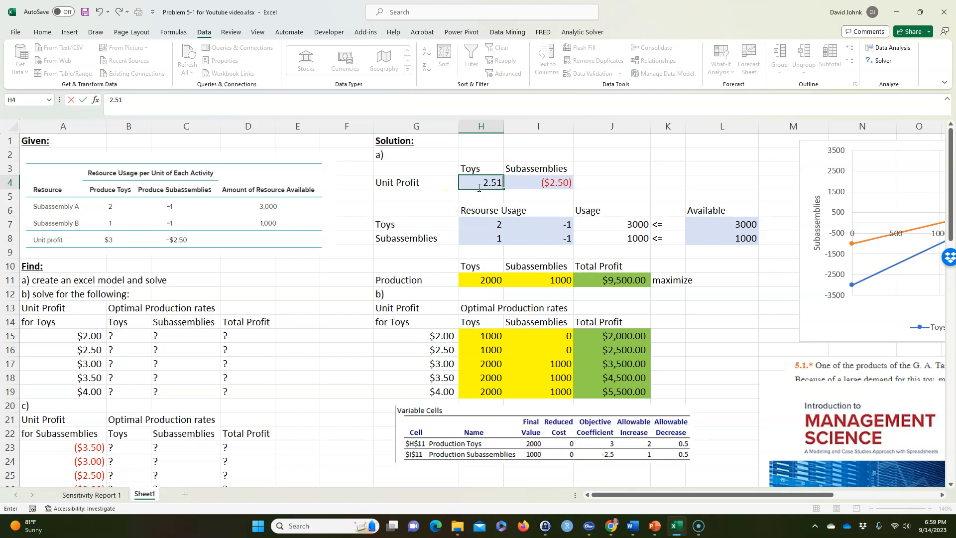
pyautogui.click(695, 306)
pyautogui.click(882, 60)
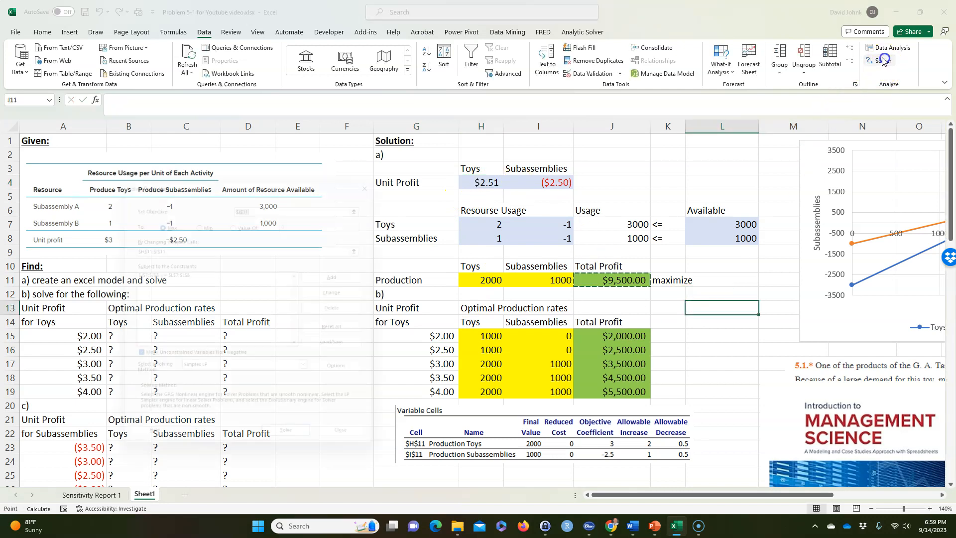
pyautogui.click(294, 450)
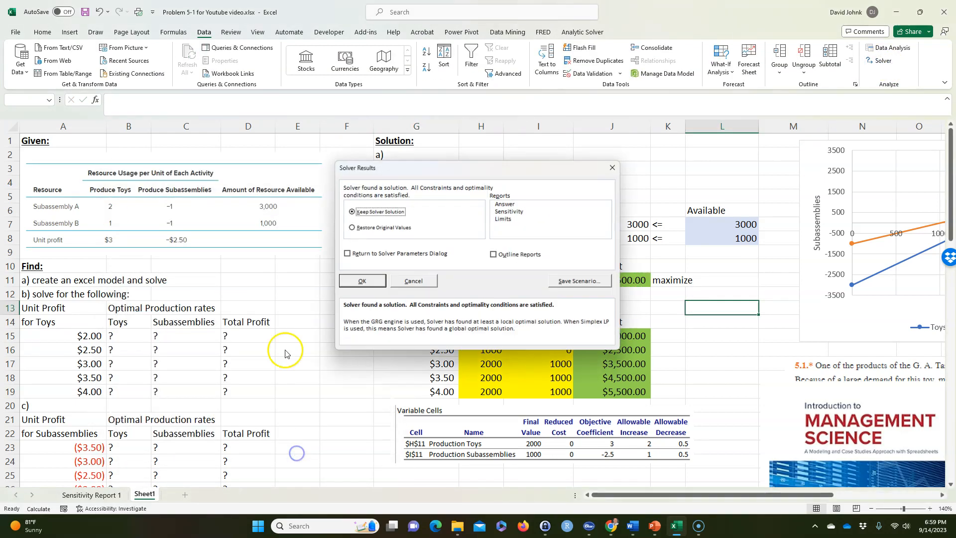
pyautogui.click(362, 280)
# Compare the production in H11:I11 with the $2.50 row of the part b) table
pyautogui.click(486, 282)
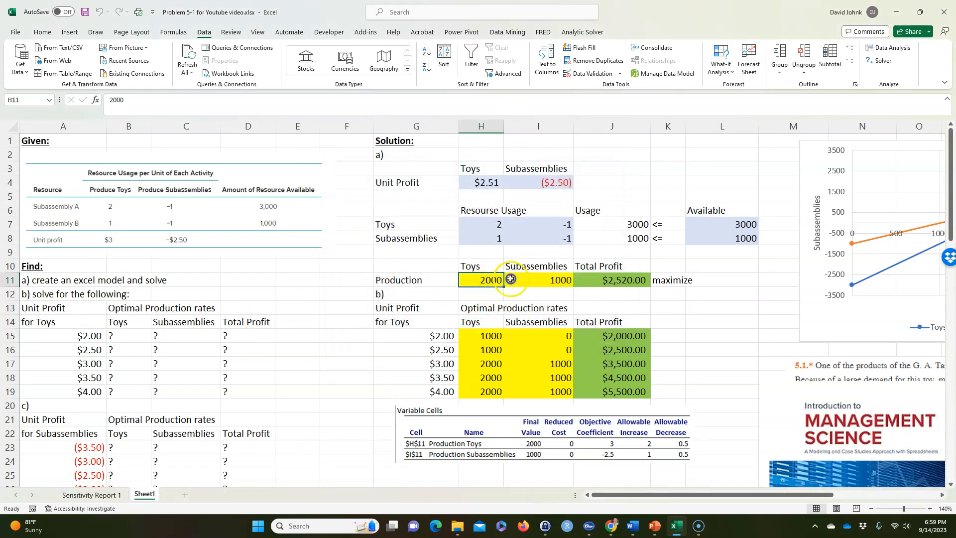
pyautogui.moveTo(510, 279); pyautogui.dragTo(557, 286)
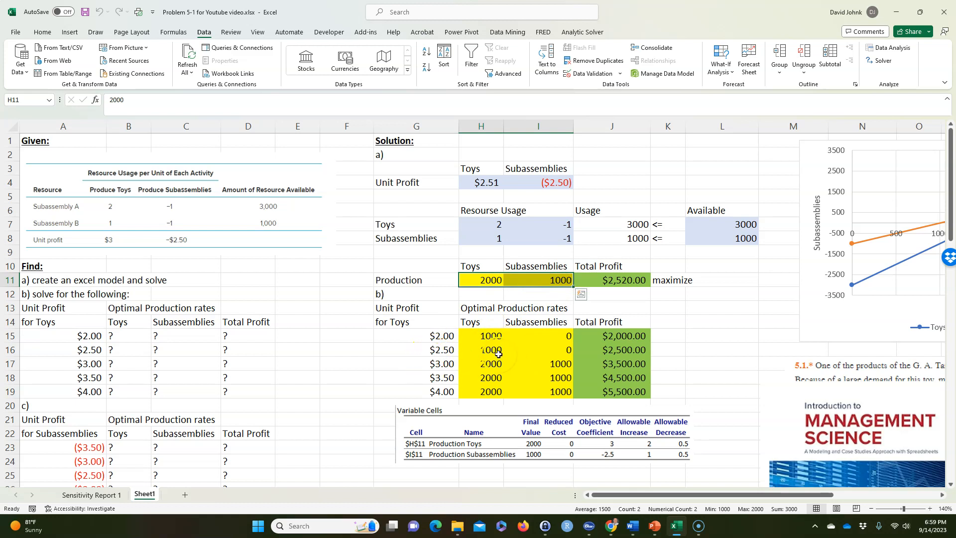
pyautogui.moveTo(498, 354); pyautogui.dragTo(558, 354)
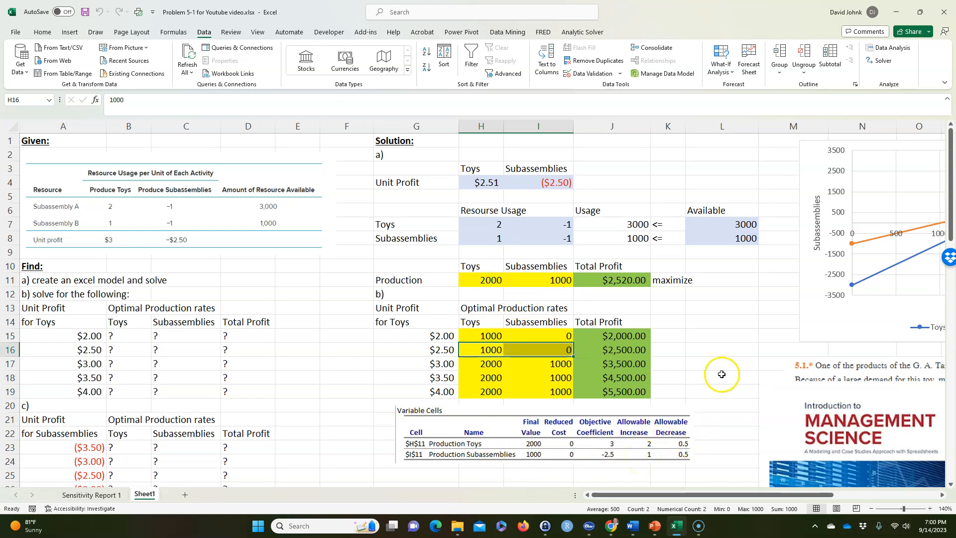
# Move the Variable Cells sensitivity picture away from below the part b) table to the area beside it, starting at column L
pyautogui.moveTo(426, 419); pyautogui.dragTo(711, 369)
pyautogui.scroll(-1, 418, 378)
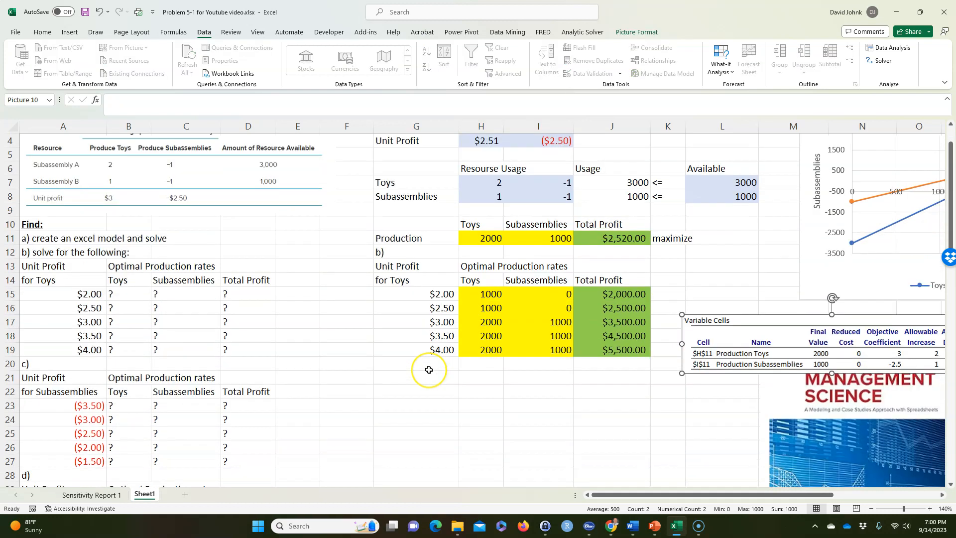
pyautogui.scroll(-1, 429, 369)
pyautogui.moveTo(25, 348); pyautogui.dragTo(252, 429)
pyautogui.rightClick(237, 417)
pyautogui.click(264, 128)
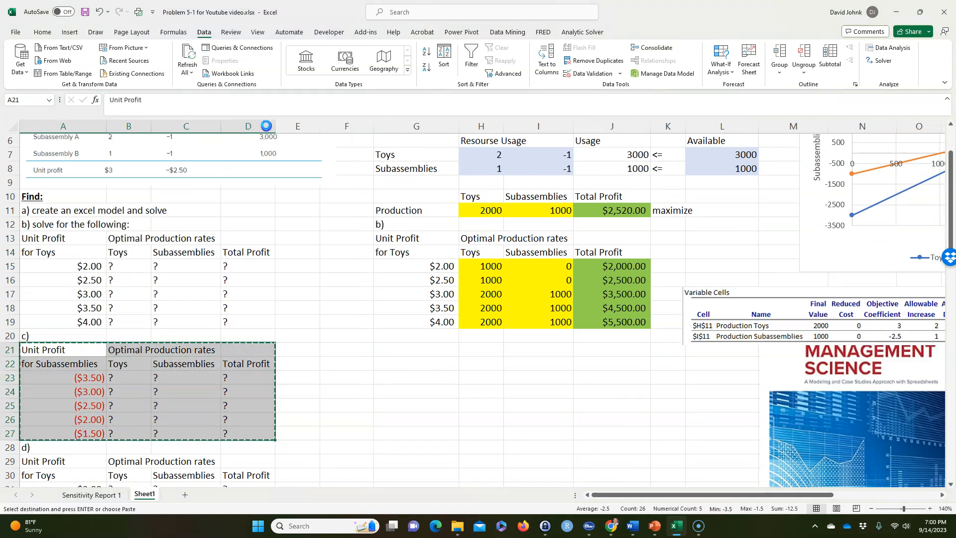
pyautogui.moveTo(75, 336); pyautogui.dragTo(251, 441)
pyautogui.click(231, 401)
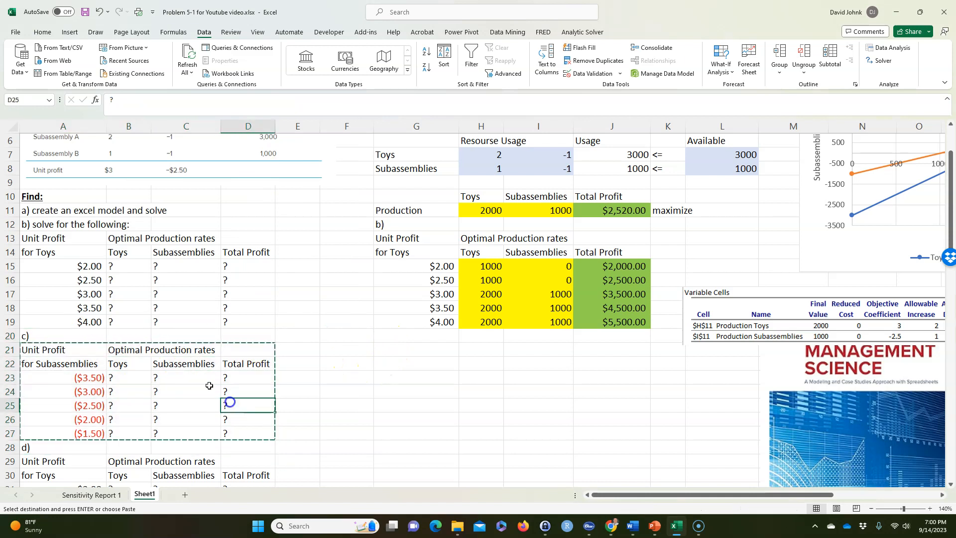
# Copy the part c) table with its label from A20:D27 into the solution area starting at G20
pyautogui.moveTo(65, 337); pyautogui.dragTo(246, 435)
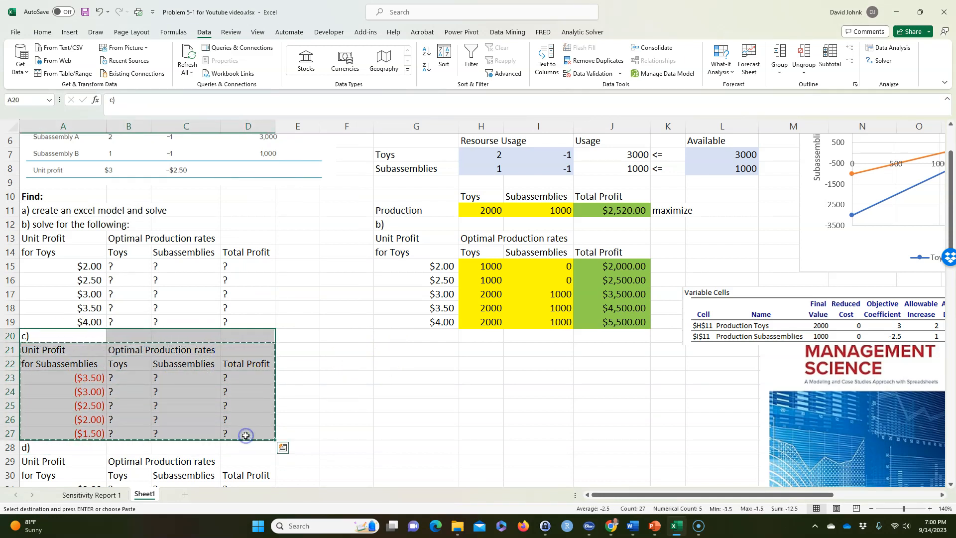
pyautogui.click(407, 337)
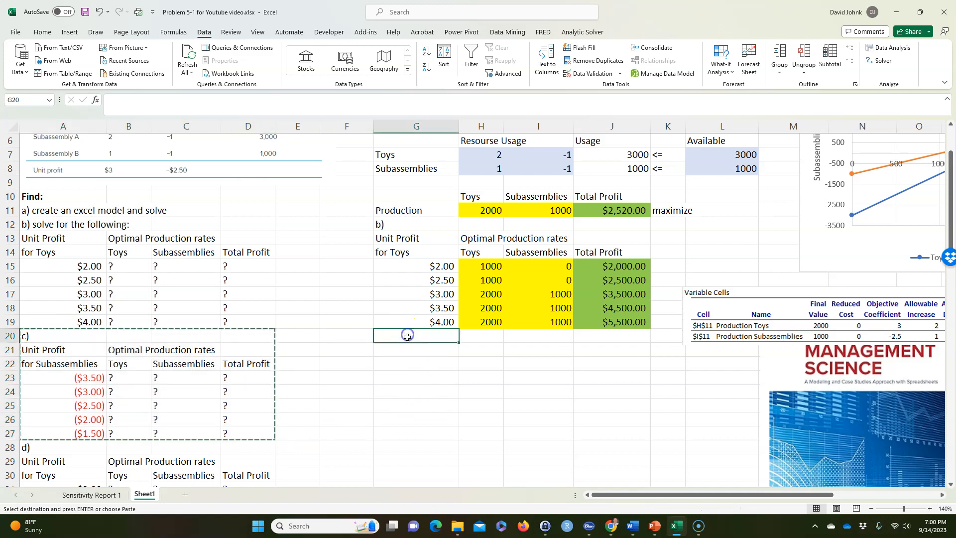
pyautogui.hotkey('ctrl', 'v')
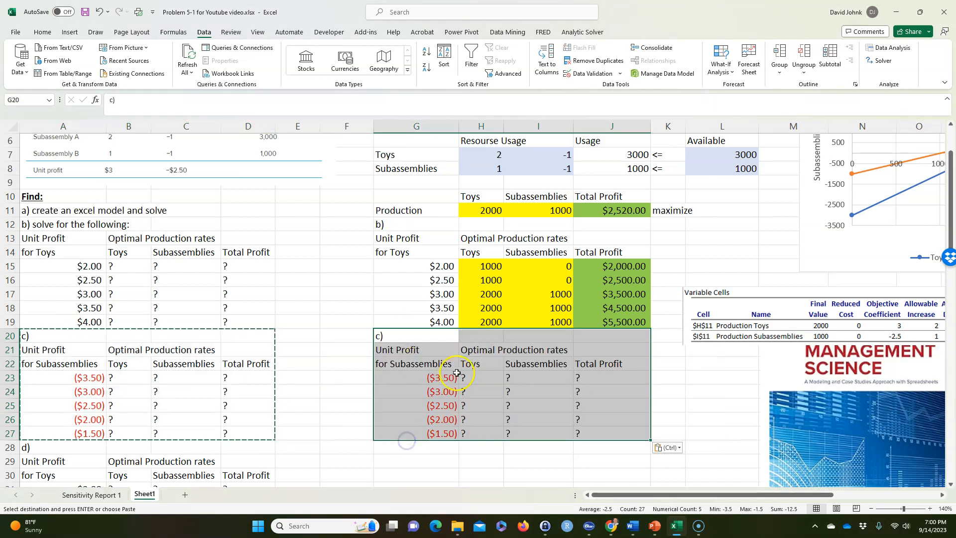
# Set the toy unit profit in H4 to 3
pyautogui.scroll(2, 456, 373)
pyautogui.click(477, 183)
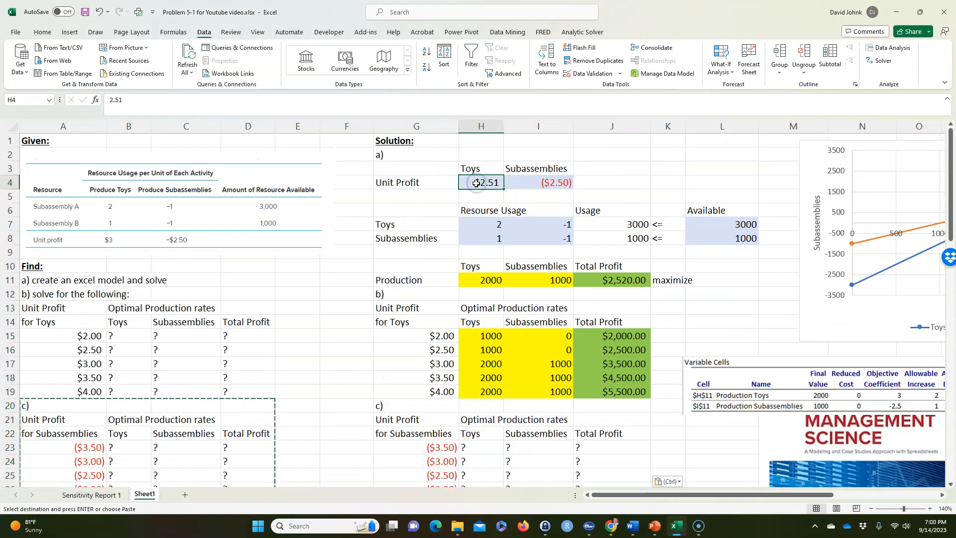
pyautogui.write('3')
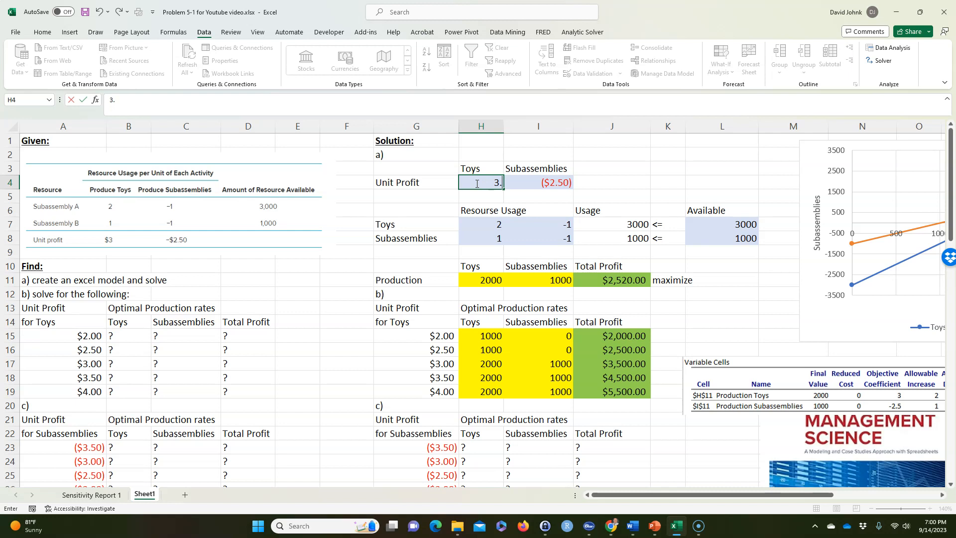
pyautogui.press('Return')
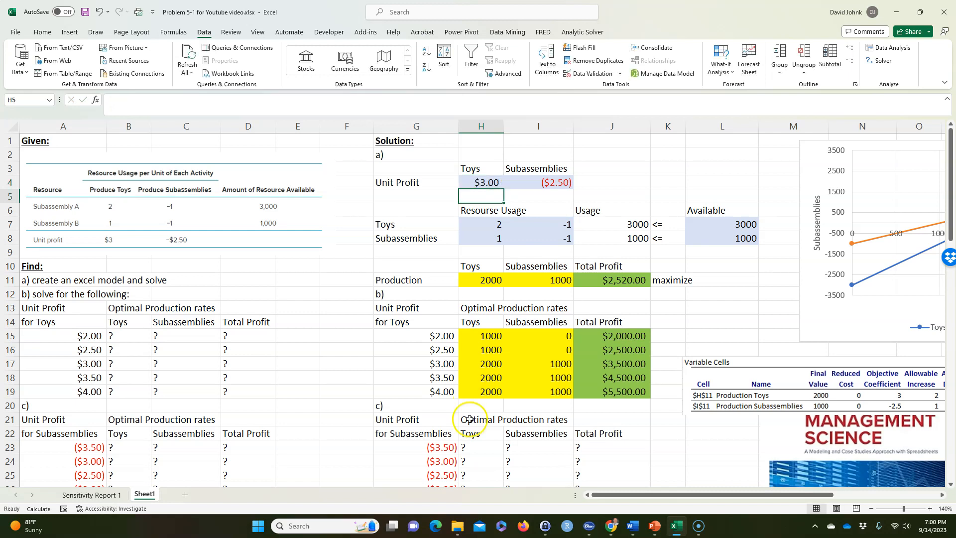
# Link the subassembly unit profit in I4 to the ($3.50) value in G23 of the part c) table
pyautogui.scroll(-1, 482, 445)
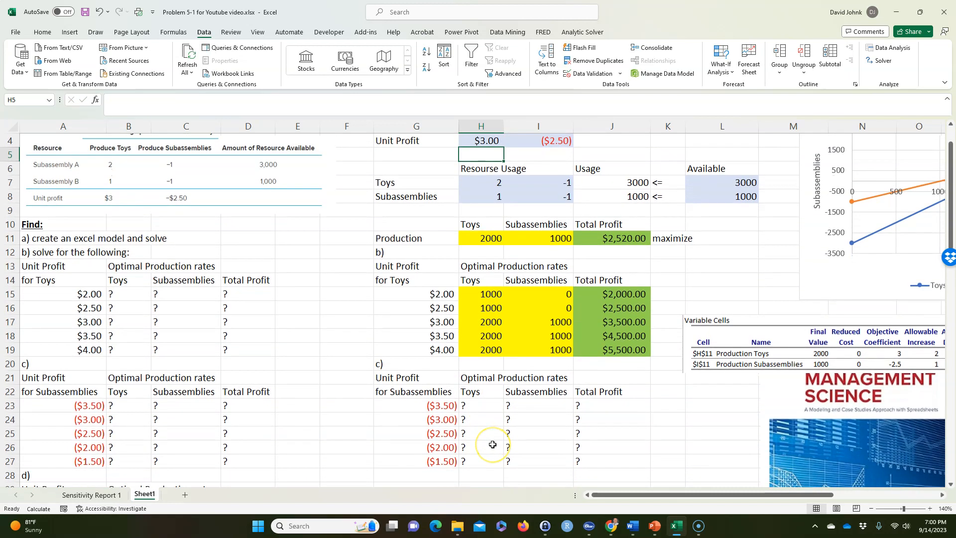
pyautogui.scroll(1, 559, 309)
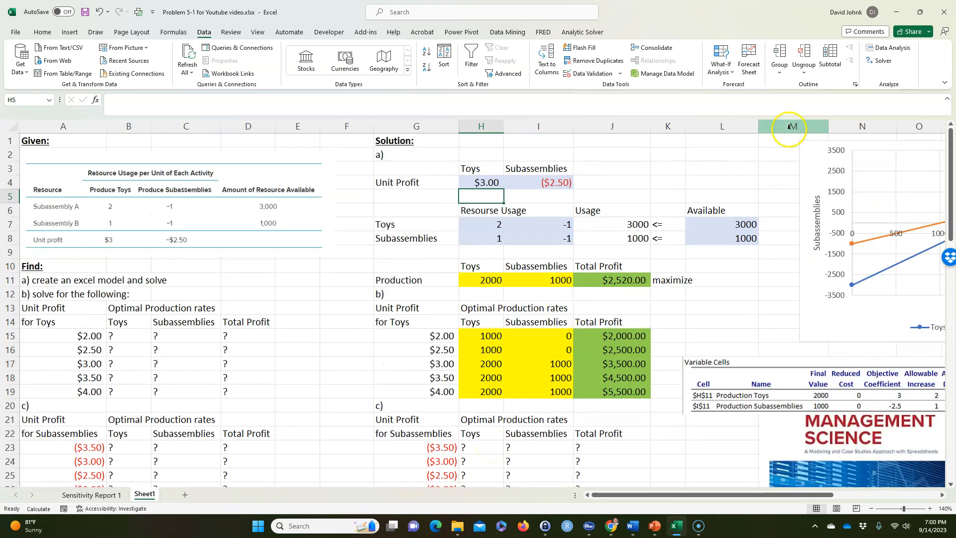
pyautogui.click(548, 186)
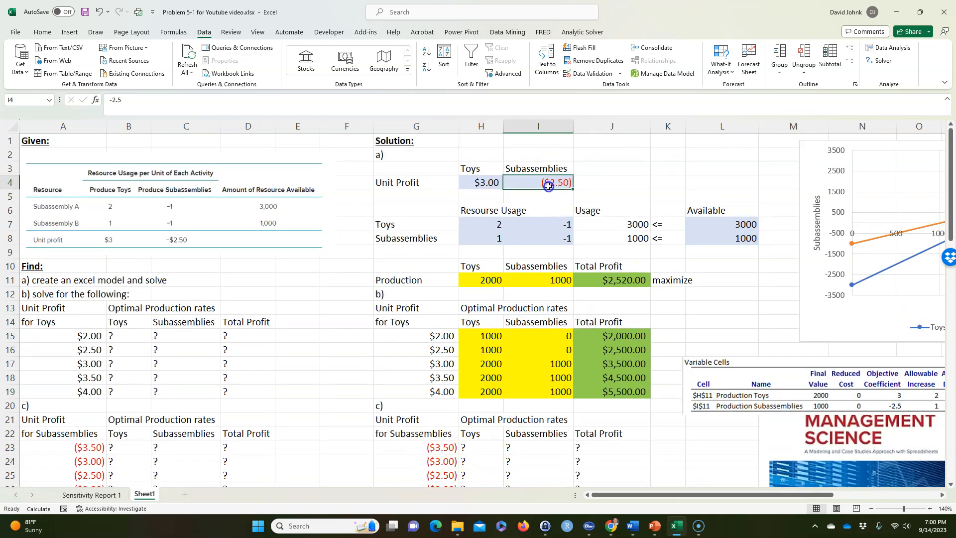
pyautogui.write('=')
pyautogui.click(433, 447)
pyautogui.press('Return')
# Run Solver on the ($3.50) subassembly unit profit case and keep the solution
pyautogui.click(882, 60)
pyautogui.click(291, 447)
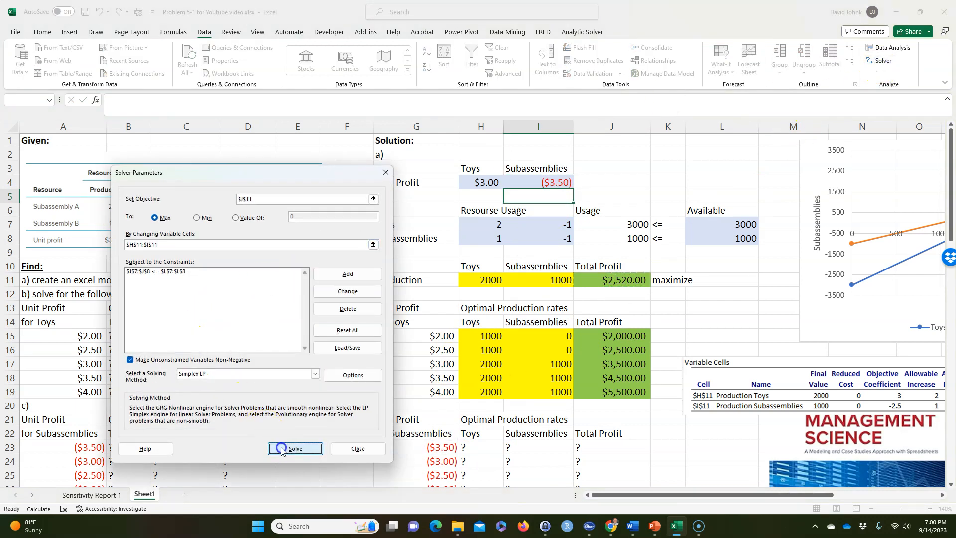
pyautogui.click(361, 281)
# Copy the production and total profit from H11:J11 into the ($3.50) row of the part c) table at H23:J23
pyautogui.moveTo(488, 280); pyautogui.dragTo(598, 282)
pyautogui.rightClick(598, 282)
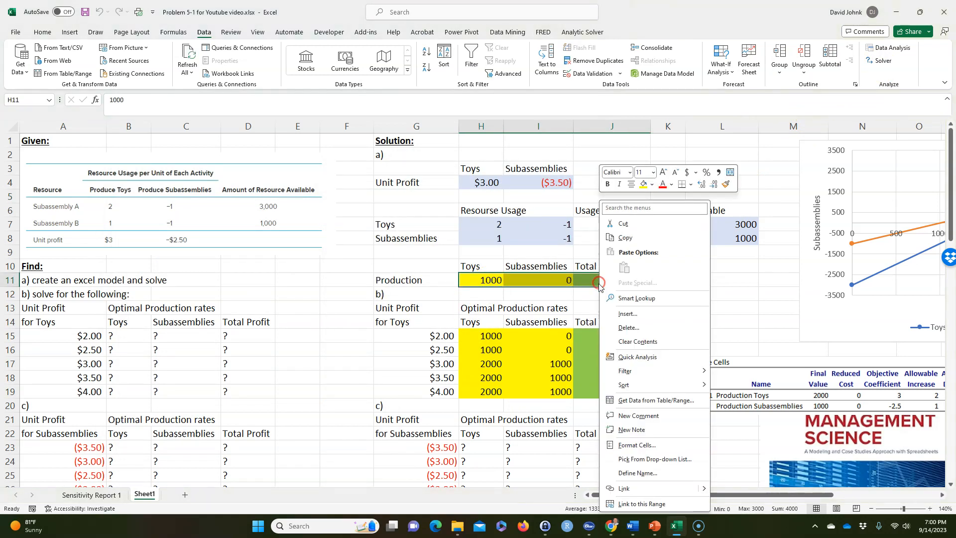
pyautogui.click(622, 237)
pyautogui.click(486, 447)
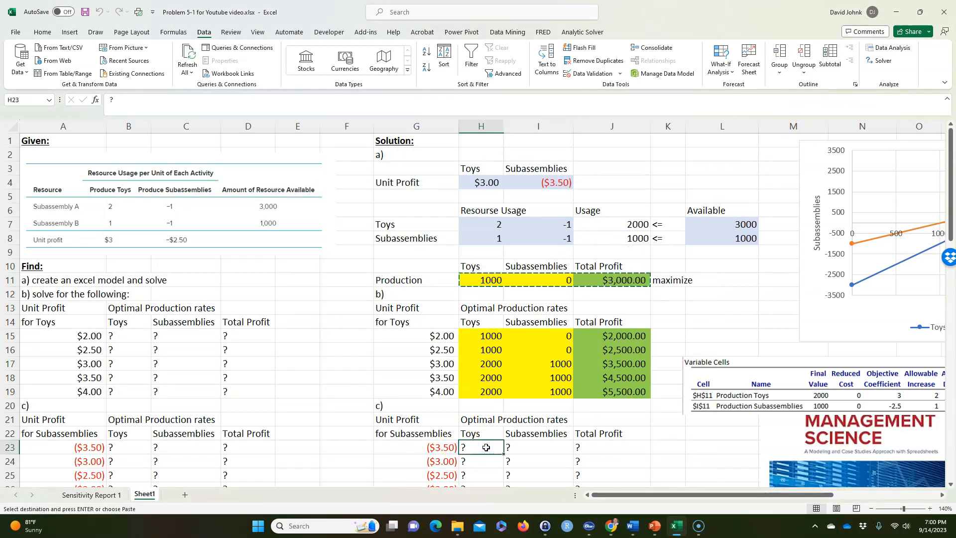
pyautogui.hotkey('ctrl', 'v')
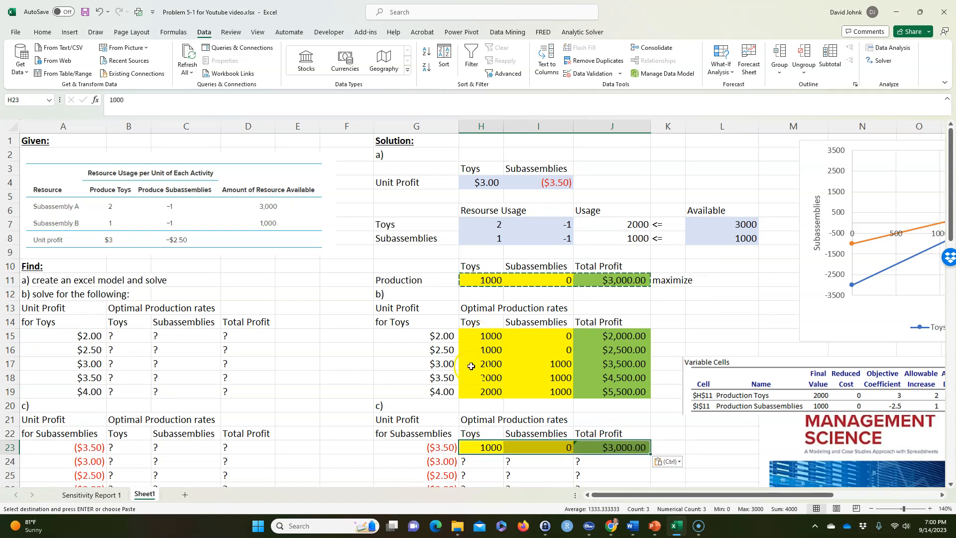
# Link the subassembly unit profit in I4 to the ($3.00) value in G24
pyautogui.scroll(-1, 475, 299)
pyautogui.click(554, 154)
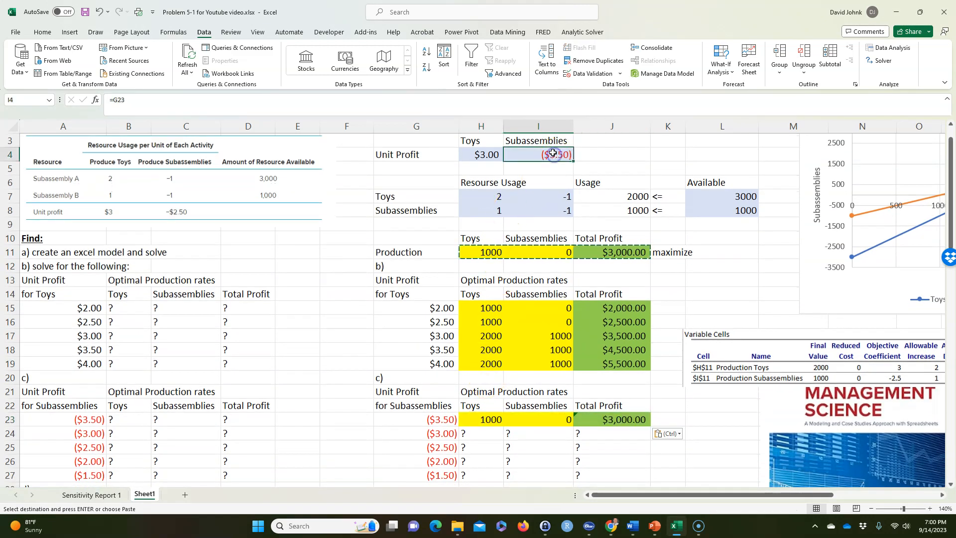
pyautogui.write('=')
pyautogui.click(426, 433)
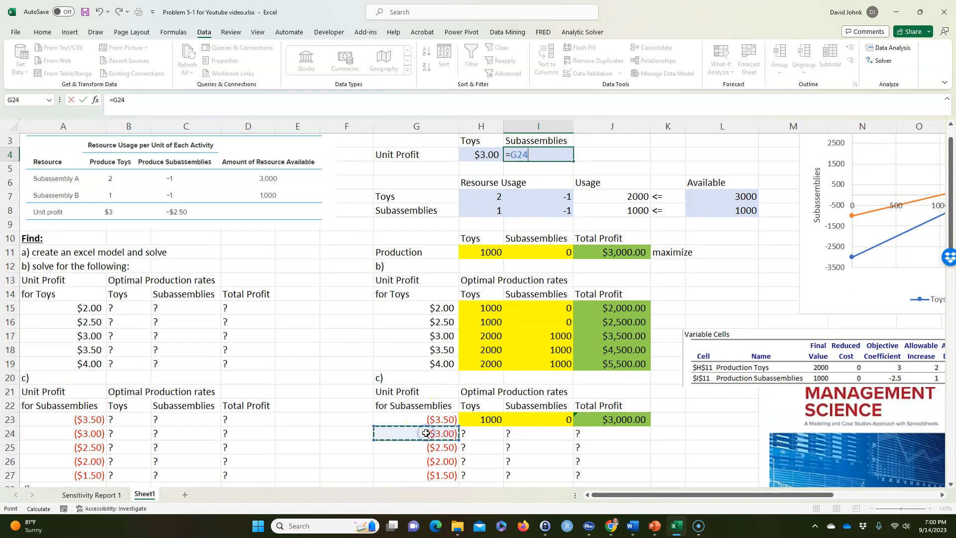
pyautogui.press('Return')
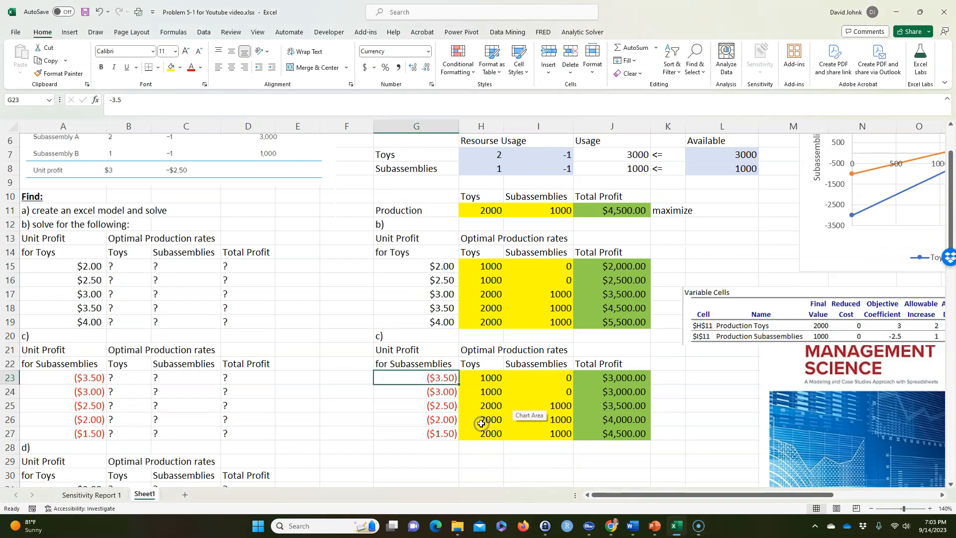
# Move the Variable Cells sensitivity picture to rows 18–22 of the solution area, directly above the part c) results
pyautogui.moveTo(755, 332); pyautogui.dragTo(443, 347)
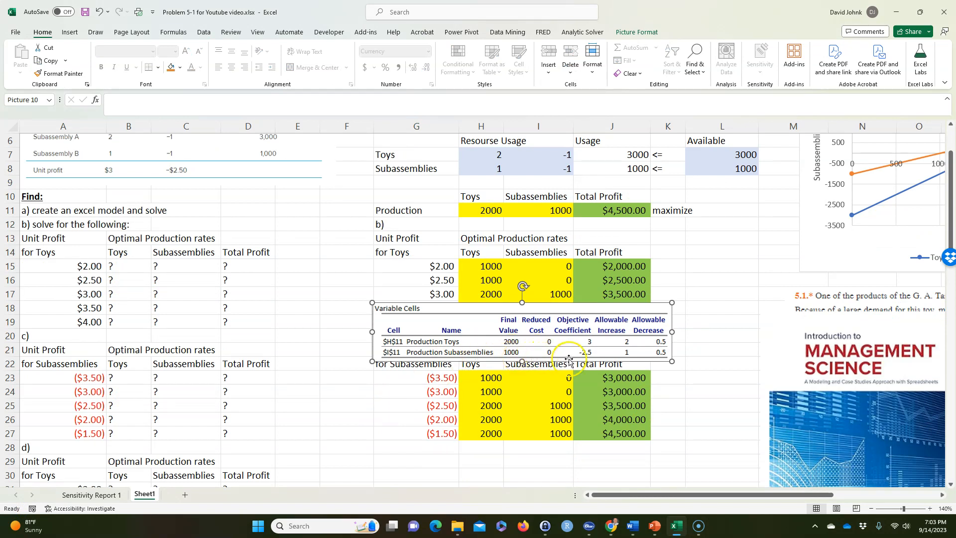
# Compare the part c) results in G24:J27 with the allowable increase and decrease for Production Subassemblies in the sensitivity picture
pyautogui.moveTo(446, 407); pyautogui.dragTo(617, 404)
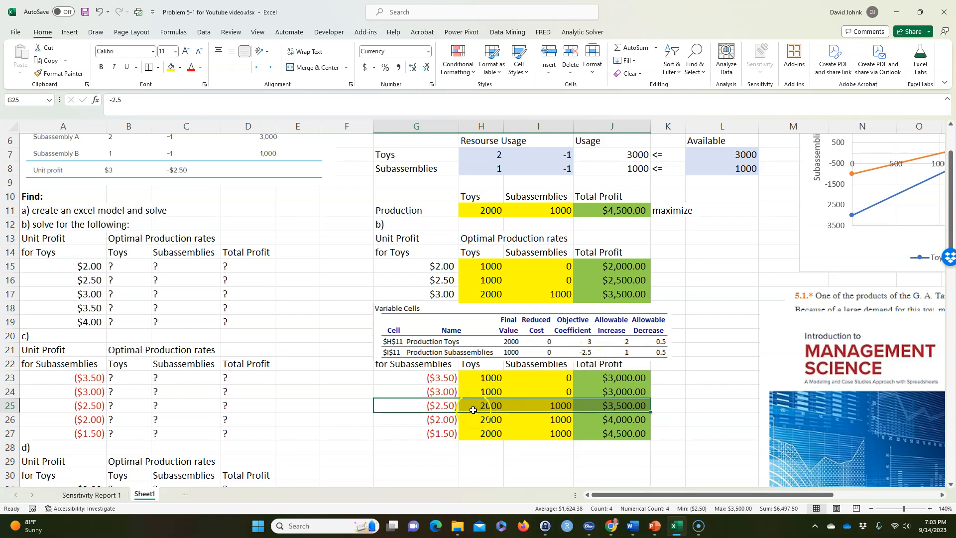
pyautogui.click(442, 411)
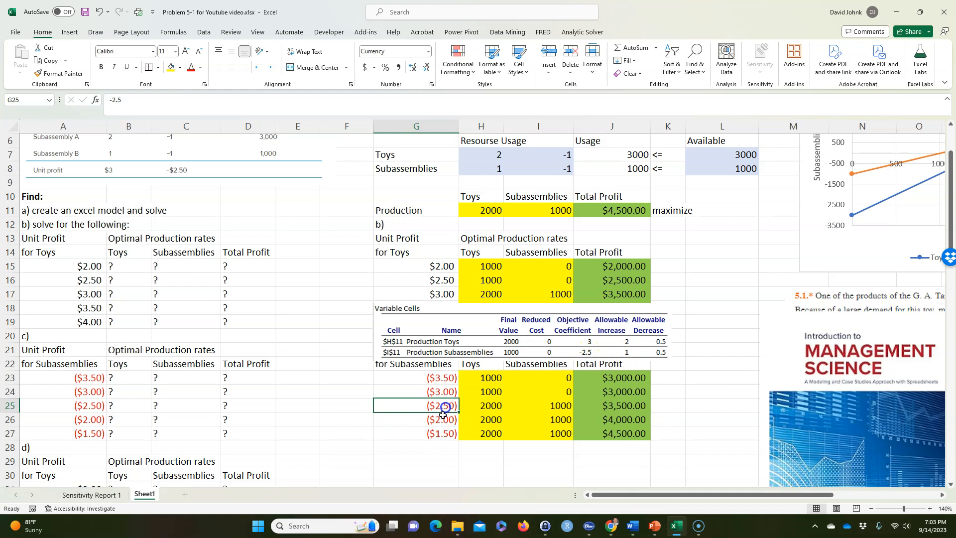
pyautogui.click(439, 432)
pyautogui.click(448, 405)
pyautogui.click(451, 393)
pyautogui.click(441, 405)
pyautogui.click(445, 386)
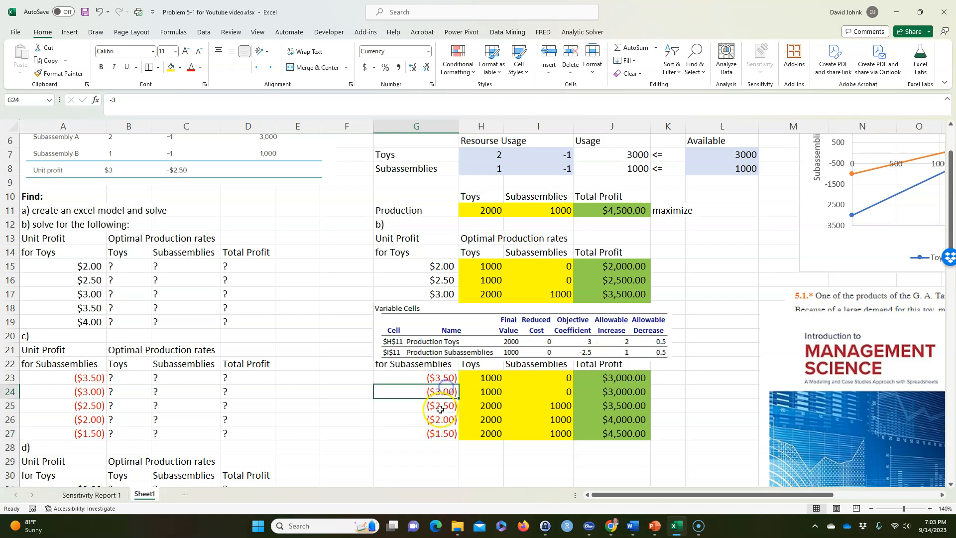
pyautogui.click(444, 401)
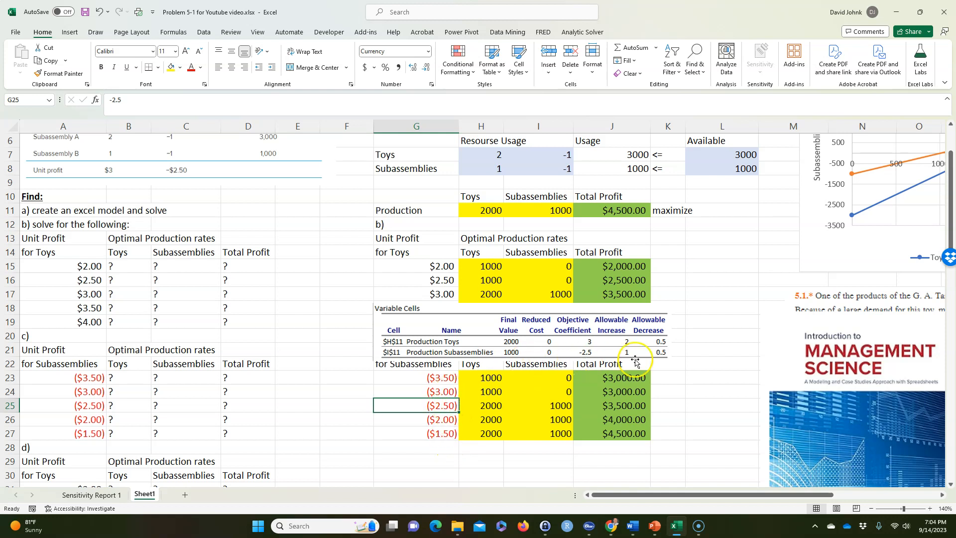
pyautogui.moveTo(492, 392); pyautogui.dragTo(548, 426)
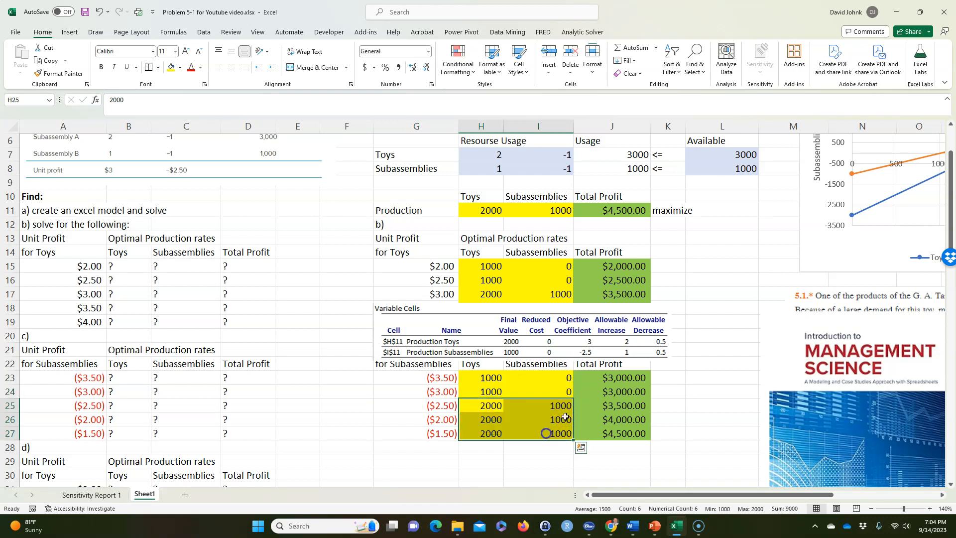
pyautogui.click(485, 392)
pyautogui.click(446, 391)
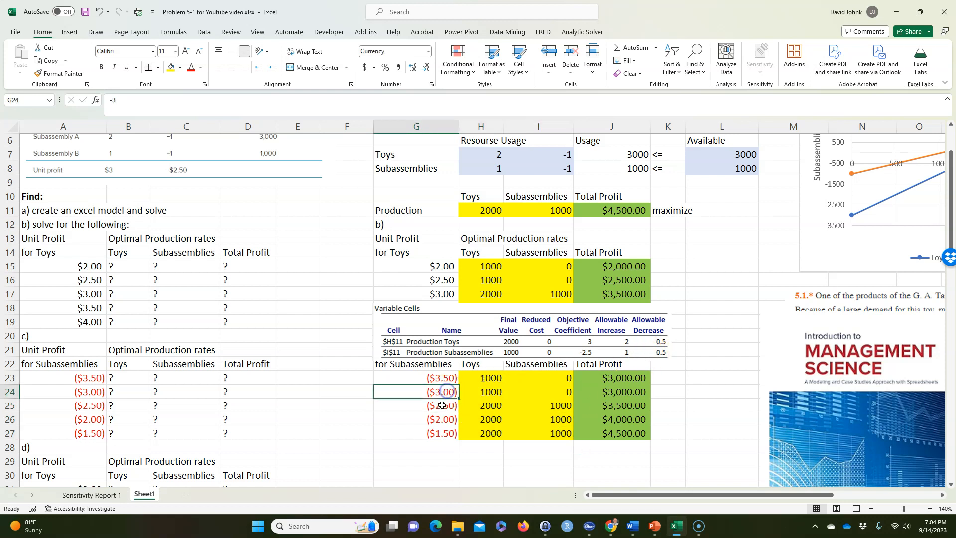
pyautogui.scroll(2, 538, 234)
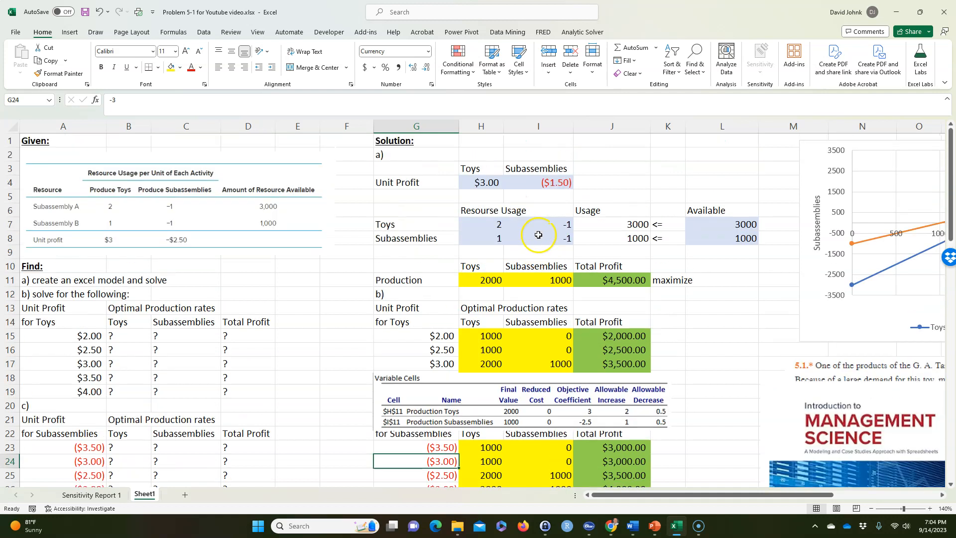
pyautogui.click(557, 184)
pyautogui.write('-.299')
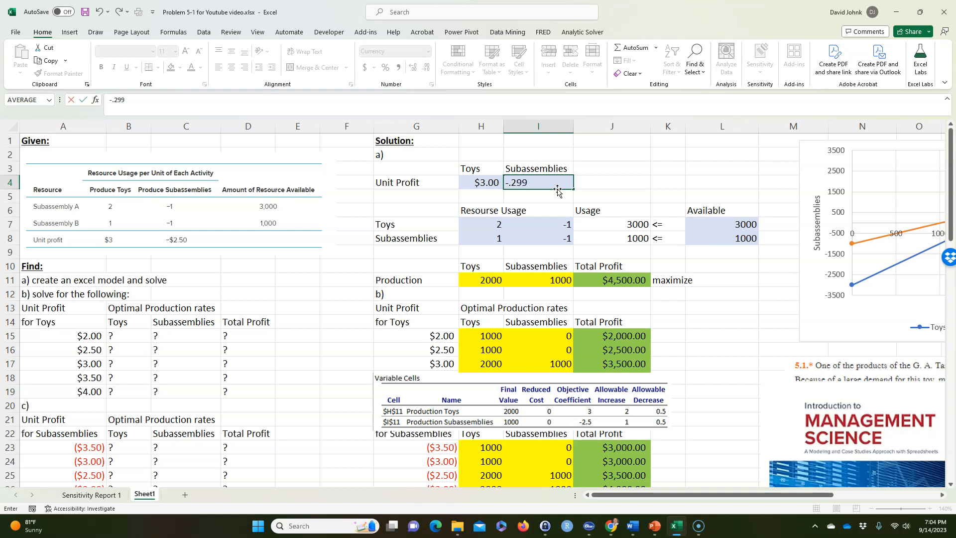
pyautogui.press('Return')
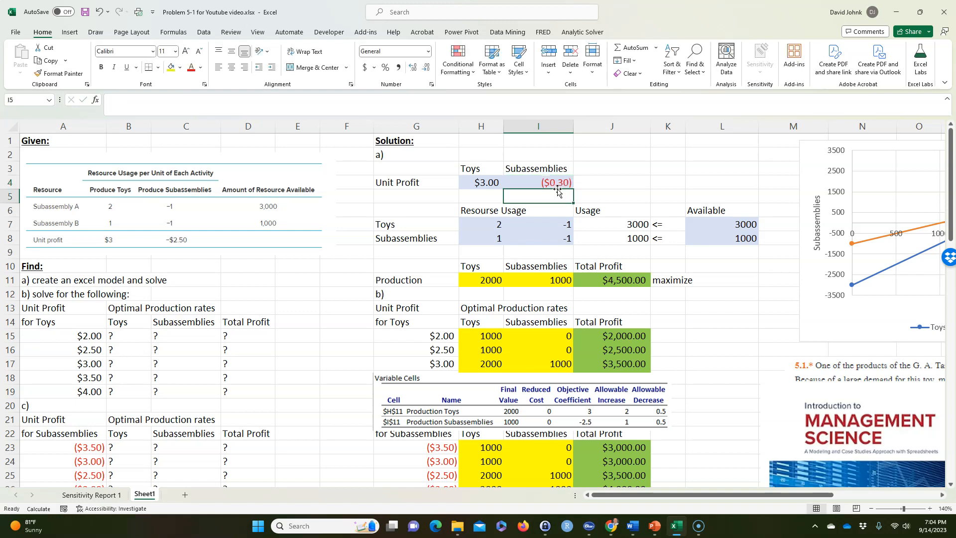
pyautogui.scroll(-1, 683, 315)
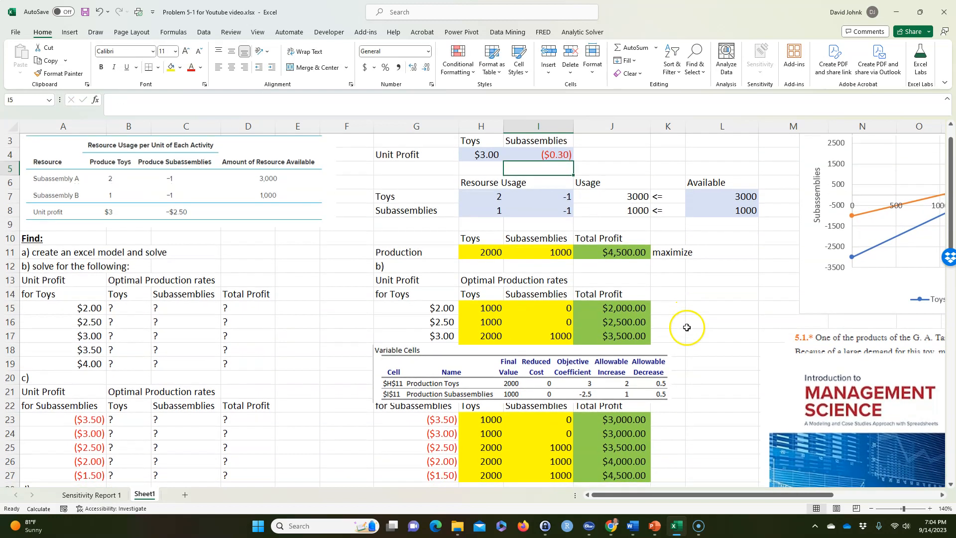
# Set the subassembly unit profit in I4 to -2.99
pyautogui.click(552, 156)
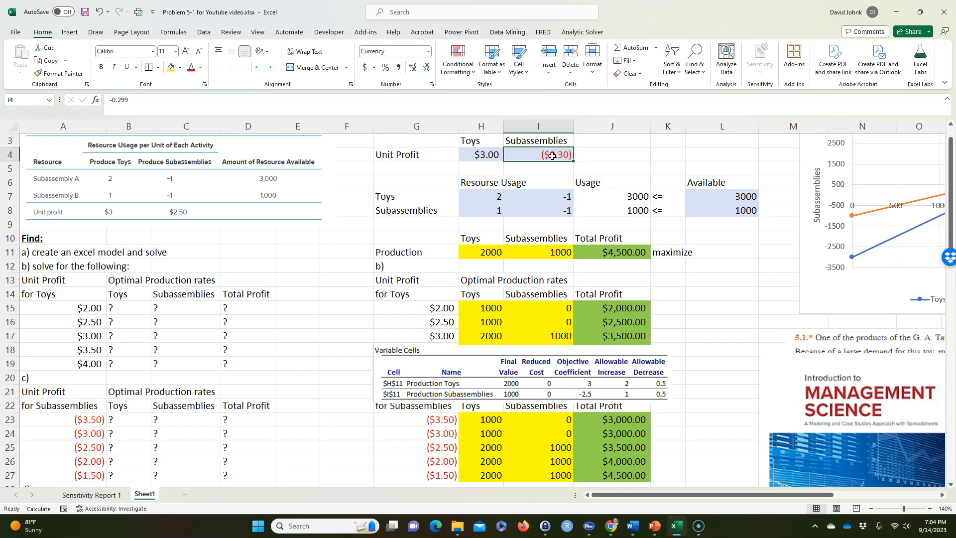
pyautogui.write('2.99')
pyautogui.press('Return')
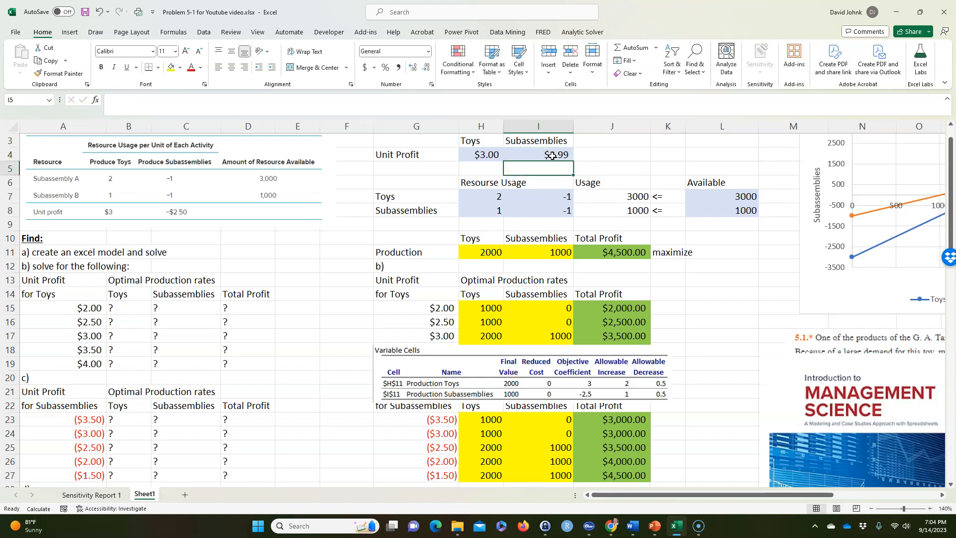
pyautogui.doubleClick(552, 155)
pyautogui.click(506, 154)
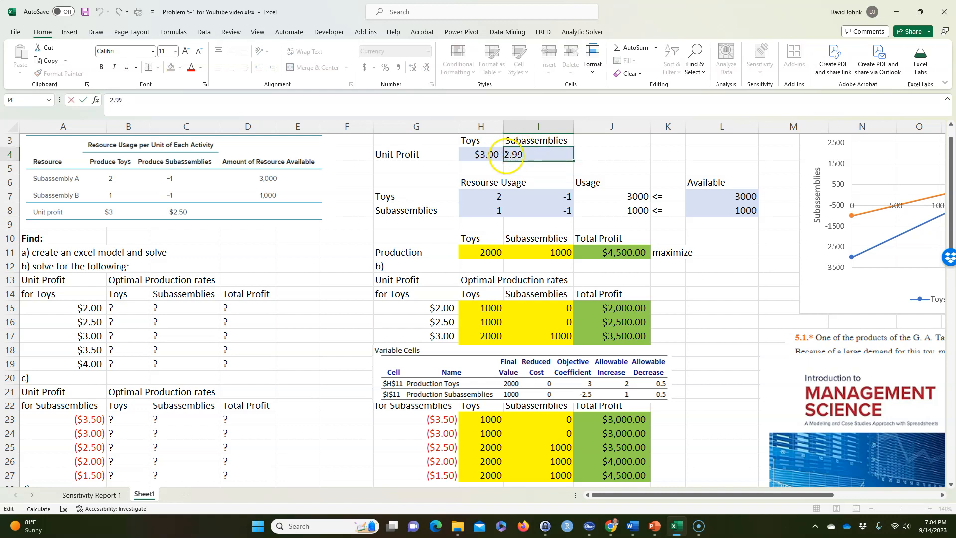
pyautogui.write('-')
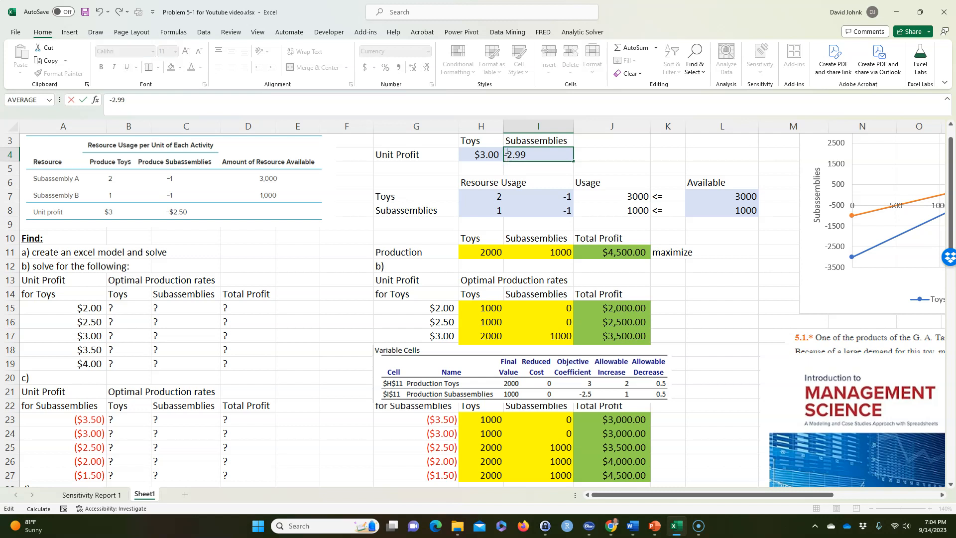
pyautogui.press('Return')
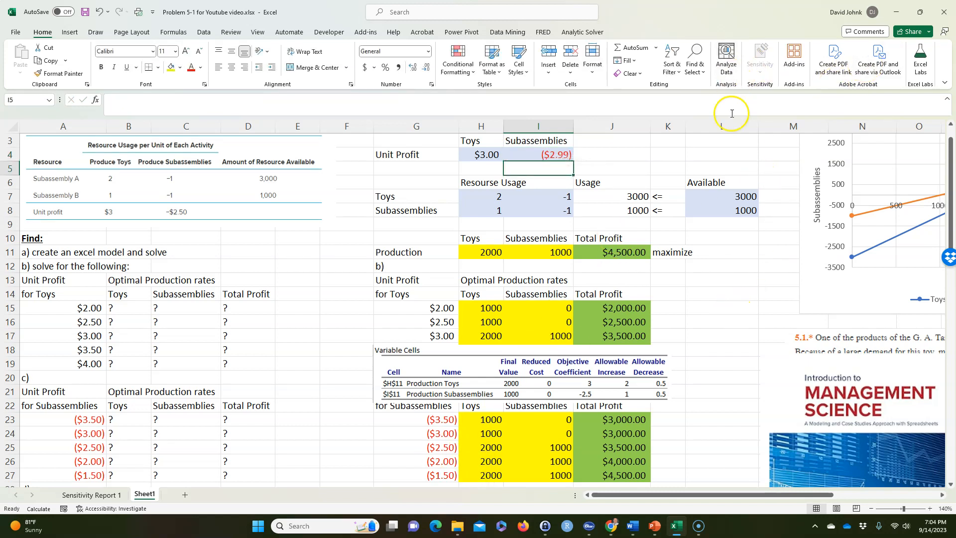
# Run Solver on the ($2.99) subassembly unit profit case, keep the solution, and compare the production with the ($3.00) row in part c)
pyautogui.click(204, 32)
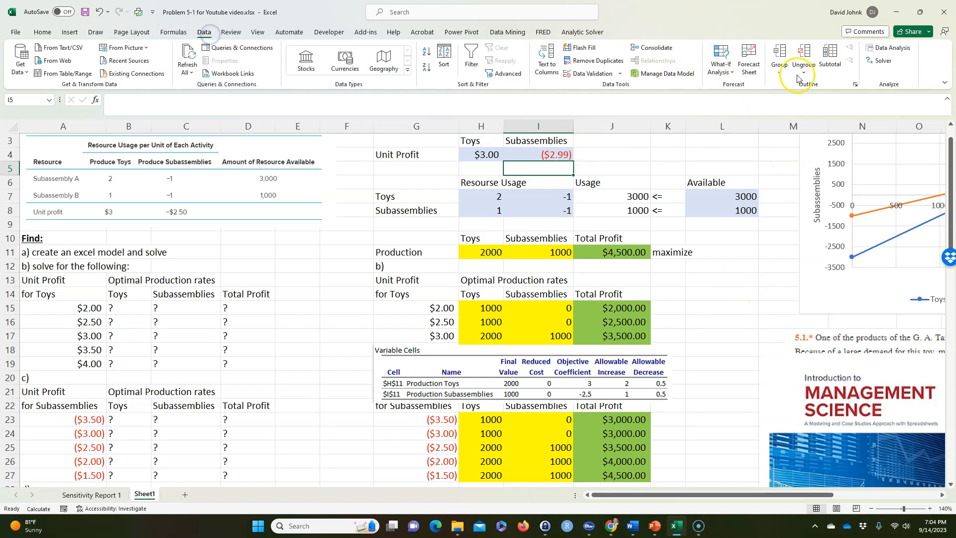
pyautogui.click(881, 60)
pyautogui.click(296, 449)
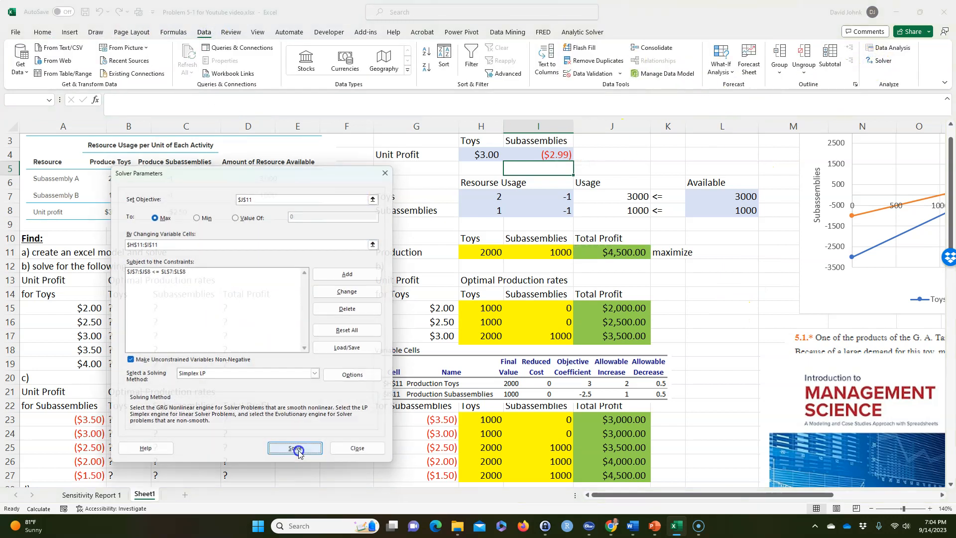
pyautogui.click(354, 280)
pyautogui.click(704, 445)
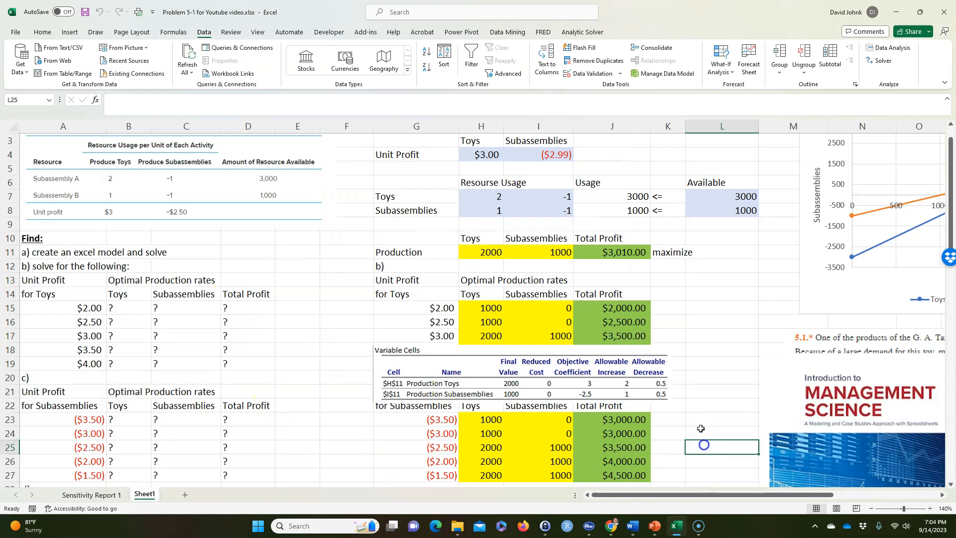
pyautogui.moveTo(485, 252); pyautogui.dragTo(538, 253)
pyautogui.scroll(-1, 499, 420)
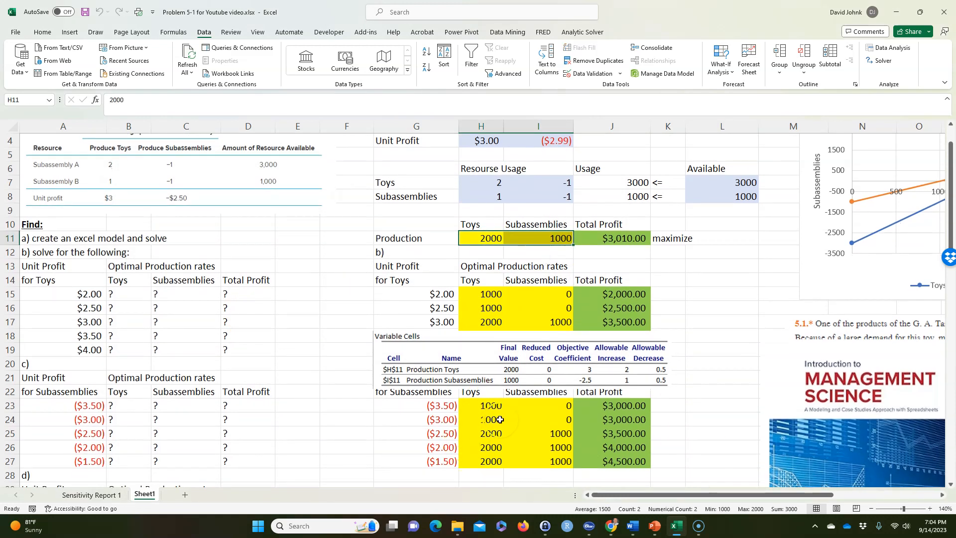
pyautogui.moveTo(436, 419); pyautogui.dragTo(596, 419)
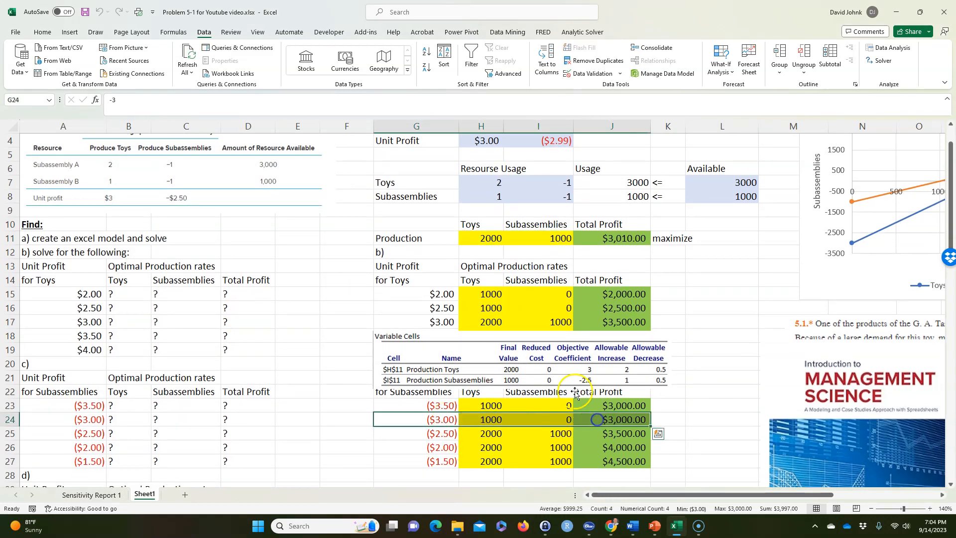
# Move the Variable Cells sensitivity picture beside the part b) results, starting at column K around rows 14–17
pyautogui.moveTo(548, 351); pyautogui.dragTo(597, 356)
pyautogui.moveTo(432, 347); pyautogui.dragTo(680, 292)
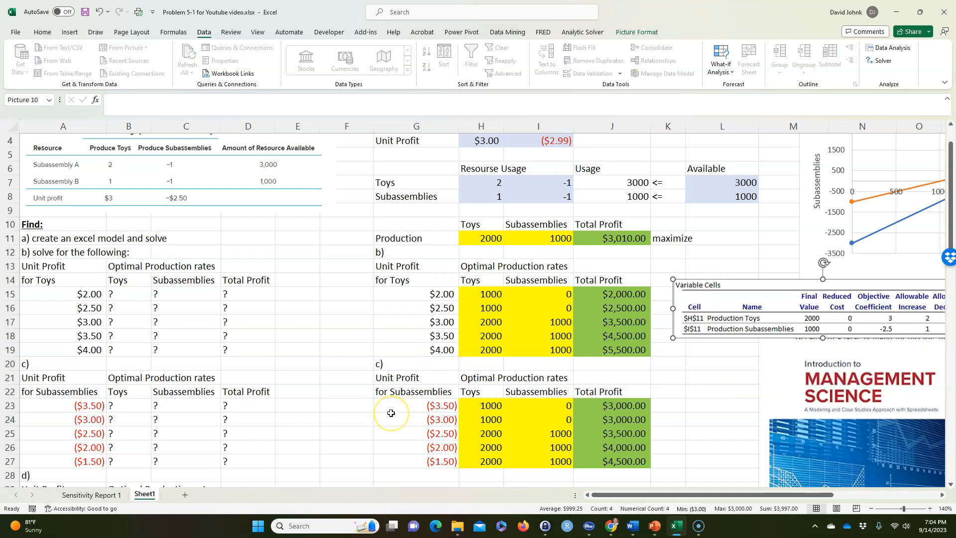
# Label the start of the next solution section in G28 with "d)"
pyautogui.scroll(-4, 390, 413)
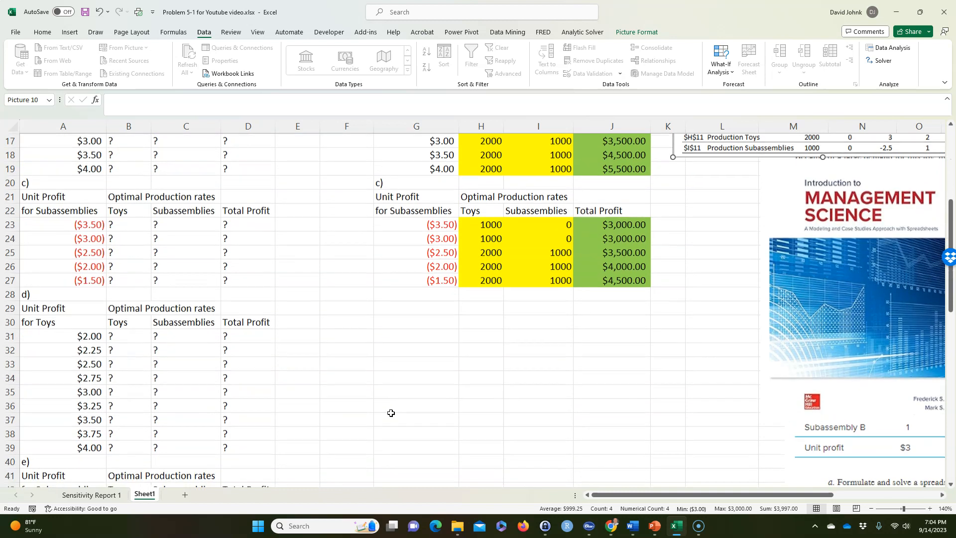
pyautogui.scroll(1, 164, 341)
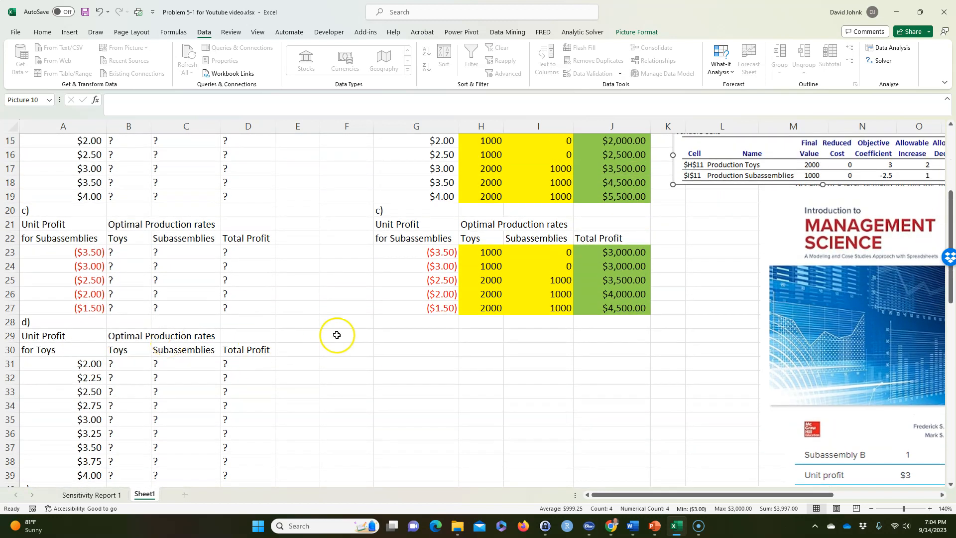
pyautogui.click(381, 326)
pyautogui.write('d')
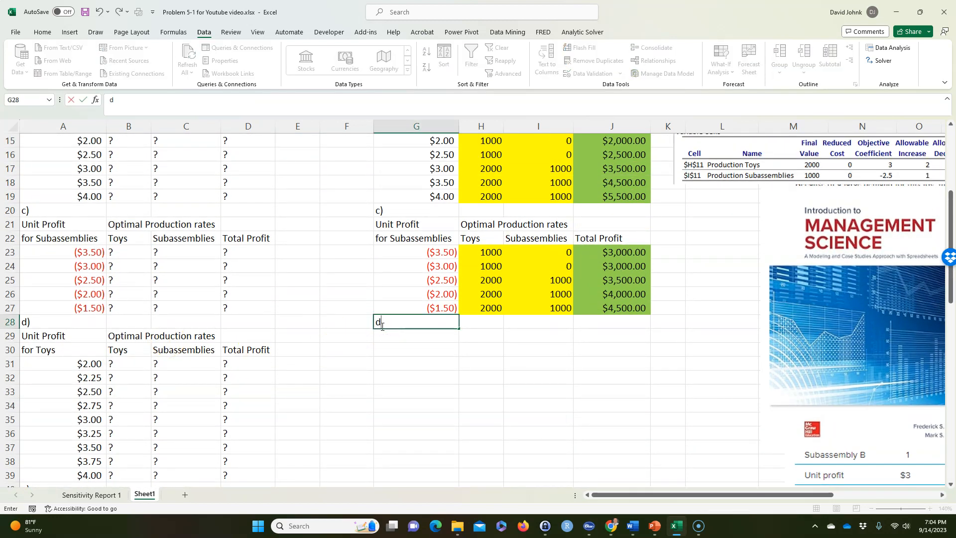
pyautogui.press('Return')
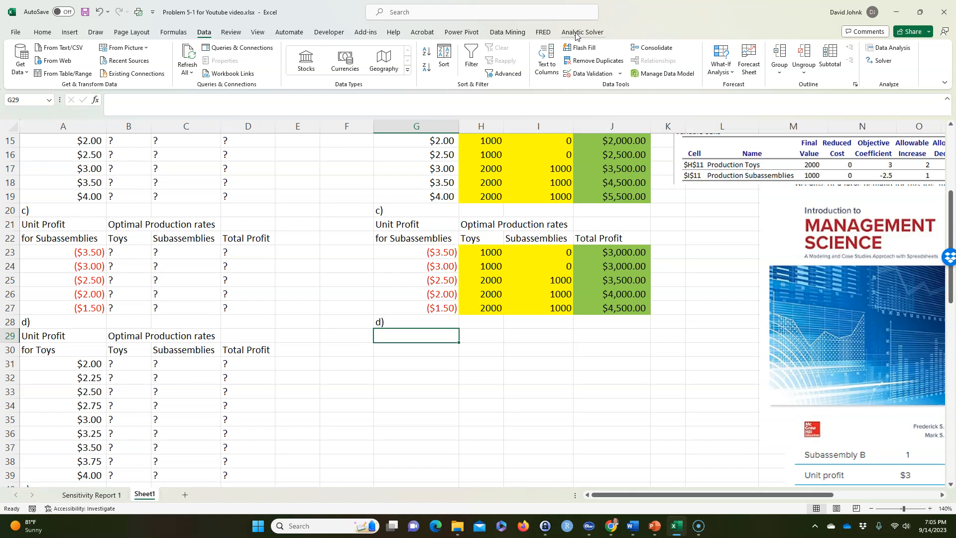
# Search Excel's commands for "add-in", view the Analytic Solver entry among the Office Add-ins, and close the add-ins window
pyautogui.click(409, 12)
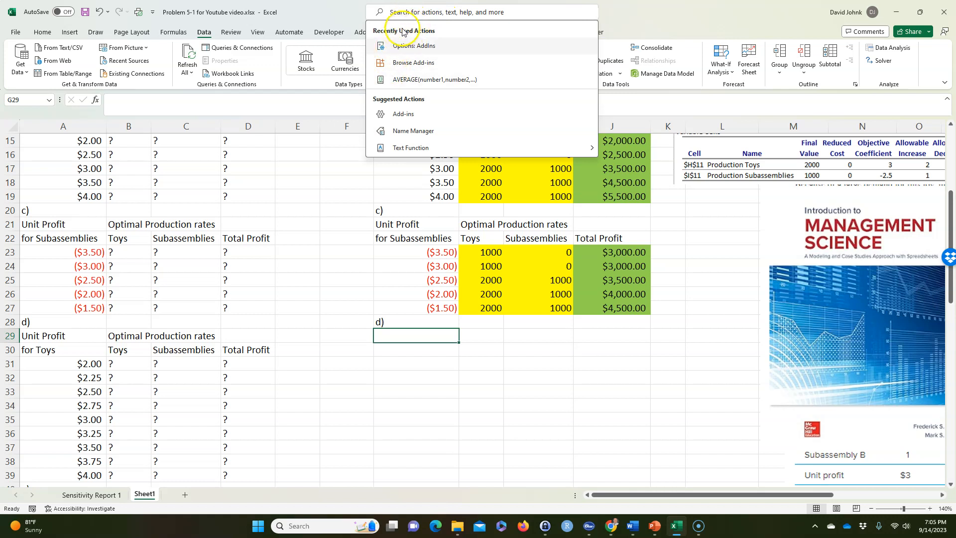
pyautogui.write('add-in')
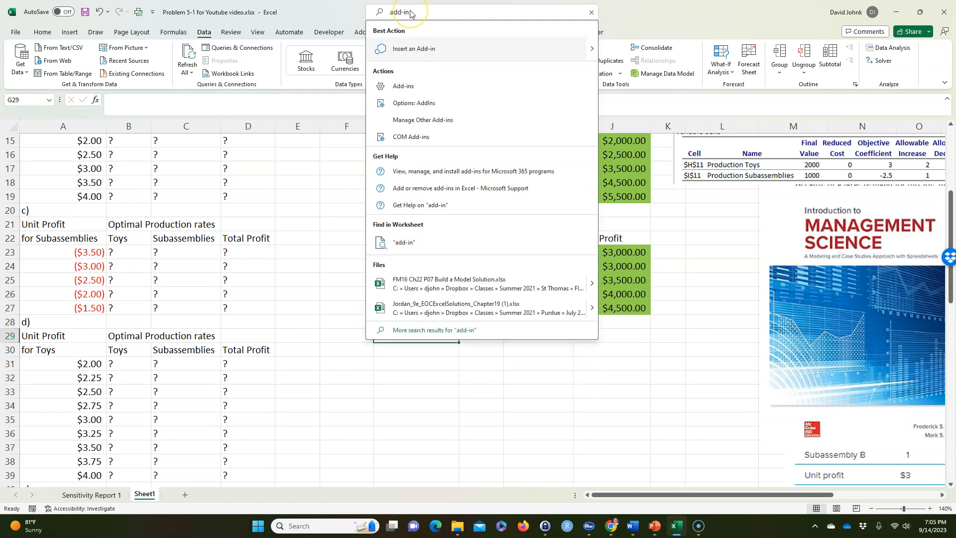
pyautogui.click(411, 49)
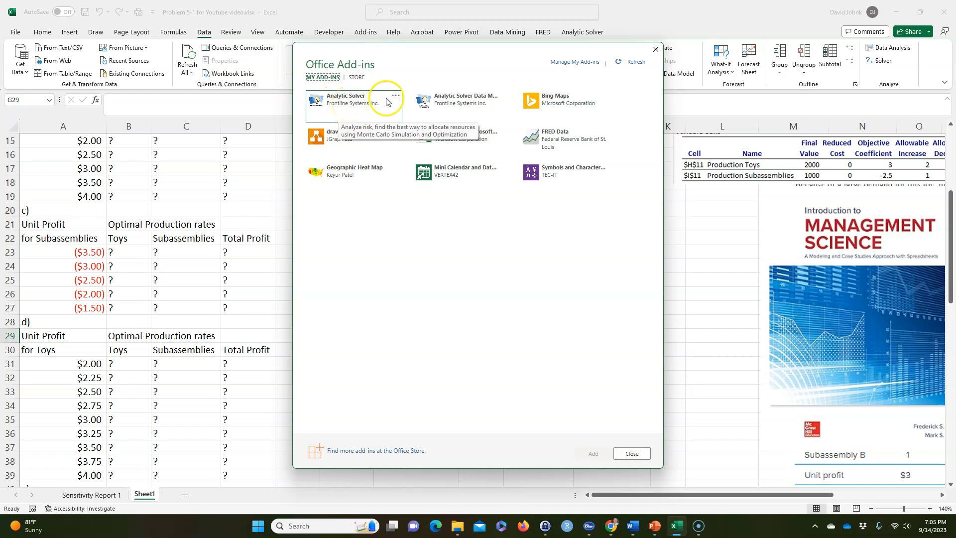
pyautogui.click(655, 49)
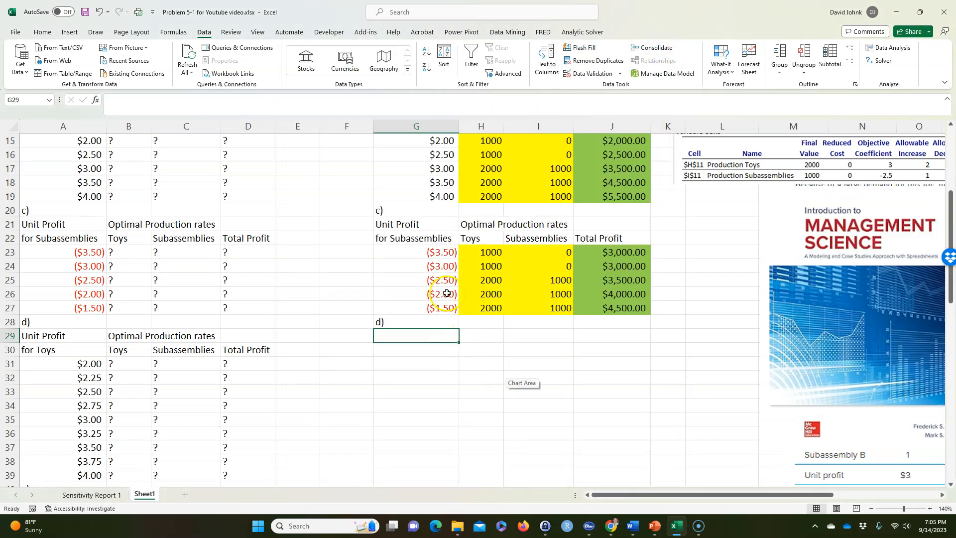
# Open the Analytic Solver model task pane for the current optimization model
pyautogui.click(582, 33)
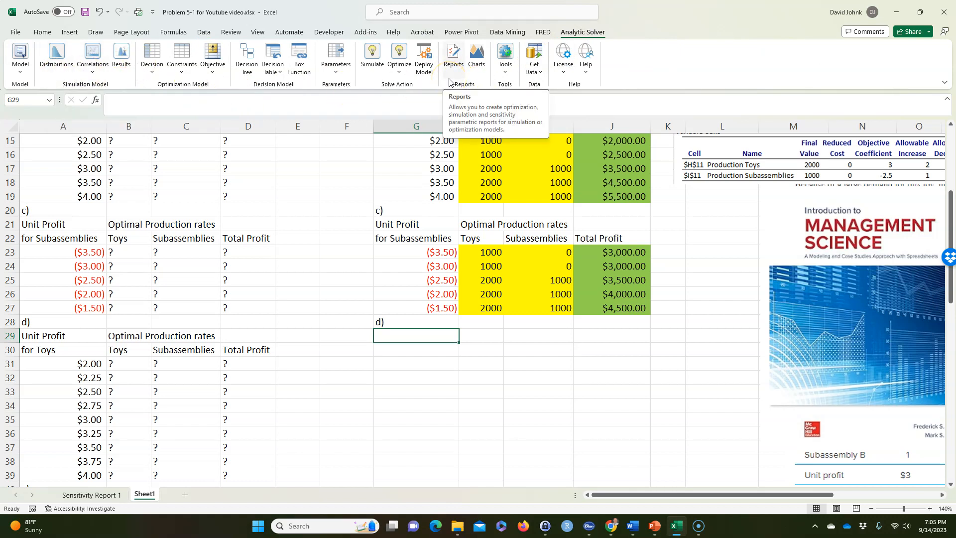
pyautogui.click(20, 55)
pyautogui.click(49, 87)
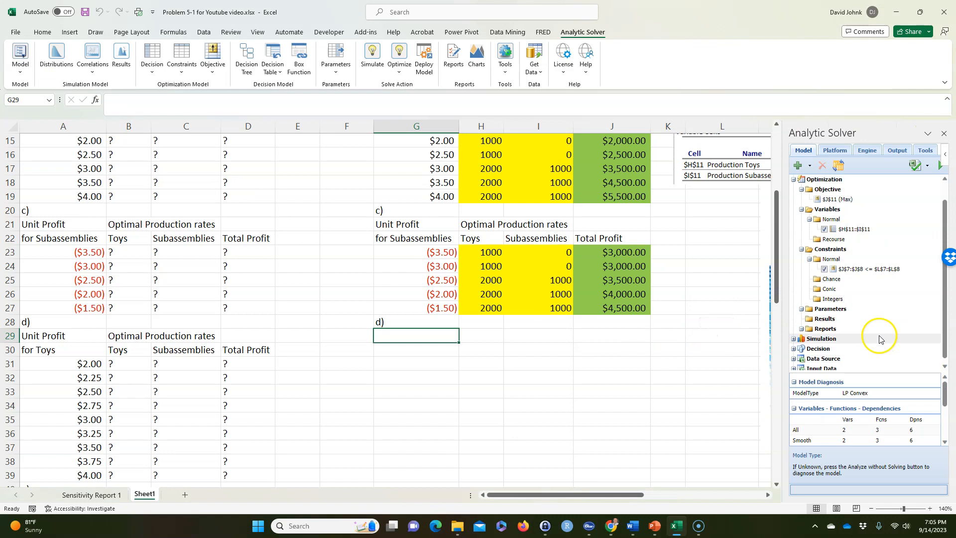
# Check the Analytic Solver model's objective, variable and constraint ranges against the worksheet, including the production cells H11:I11
pyautogui.scroll(1, 876, 319)
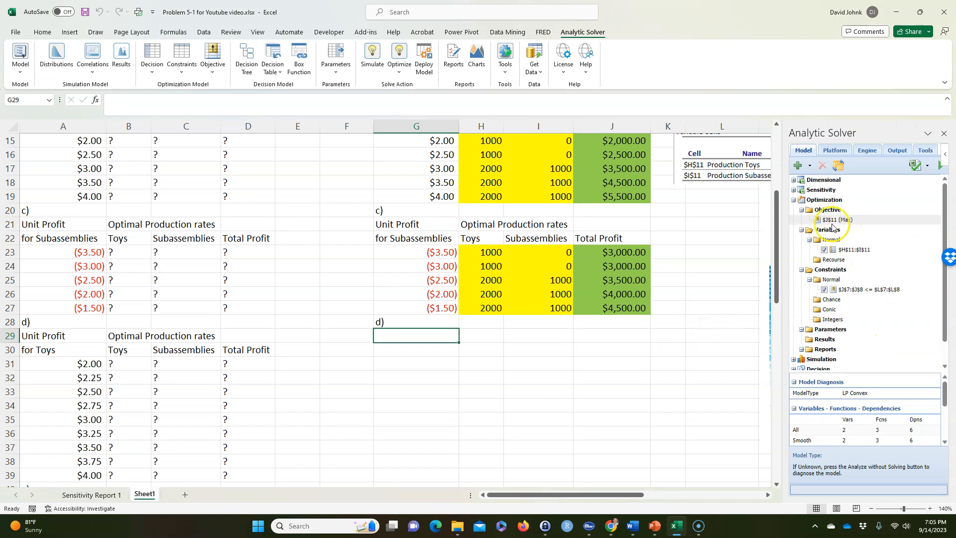
pyautogui.scroll(4, 718, 265)
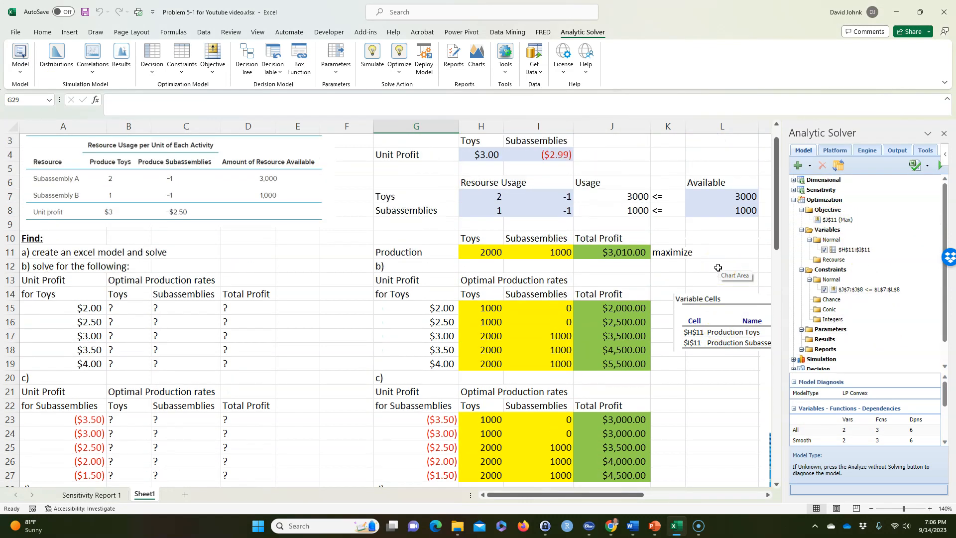
pyautogui.click(838, 166)
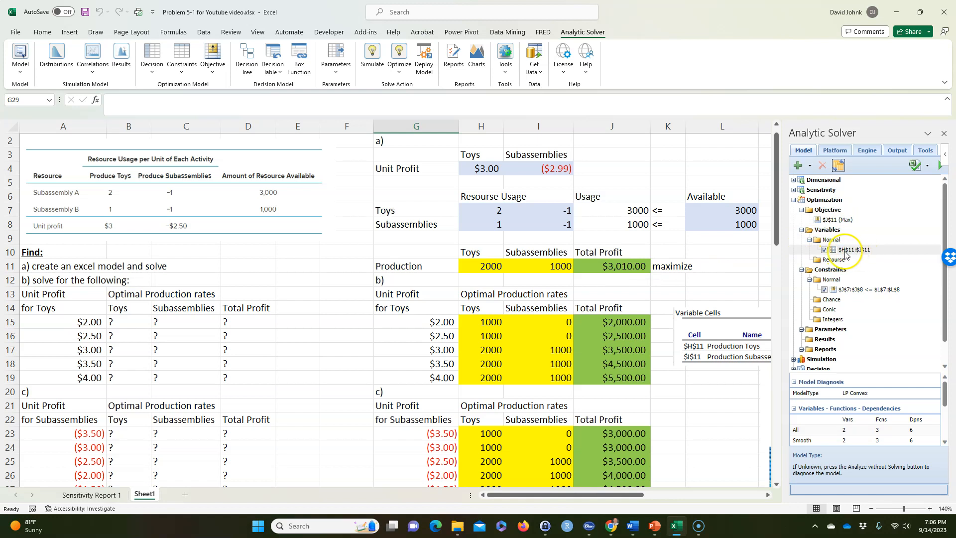
pyautogui.moveTo(496, 266); pyautogui.dragTo(520, 266)
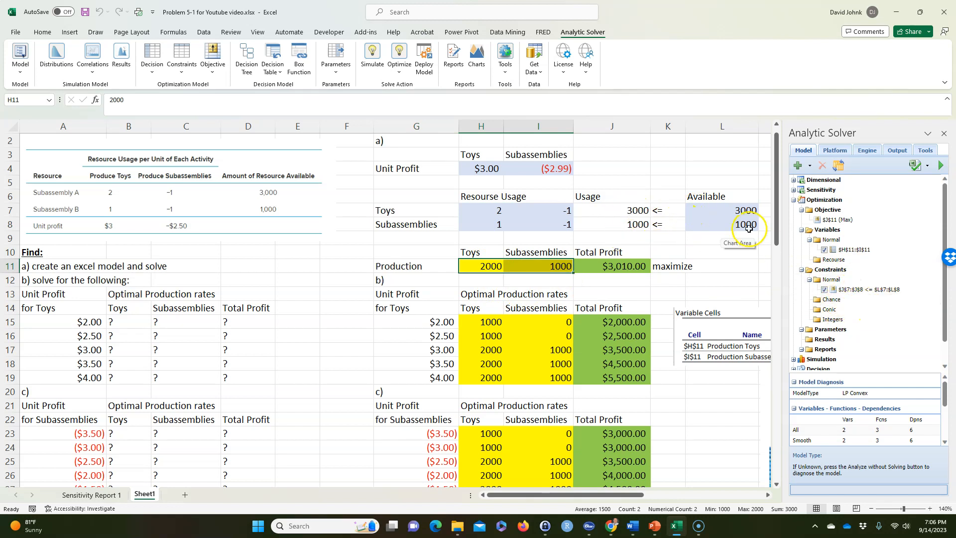
pyautogui.click(325, 294)
pyautogui.scroll(-7, 329, 319)
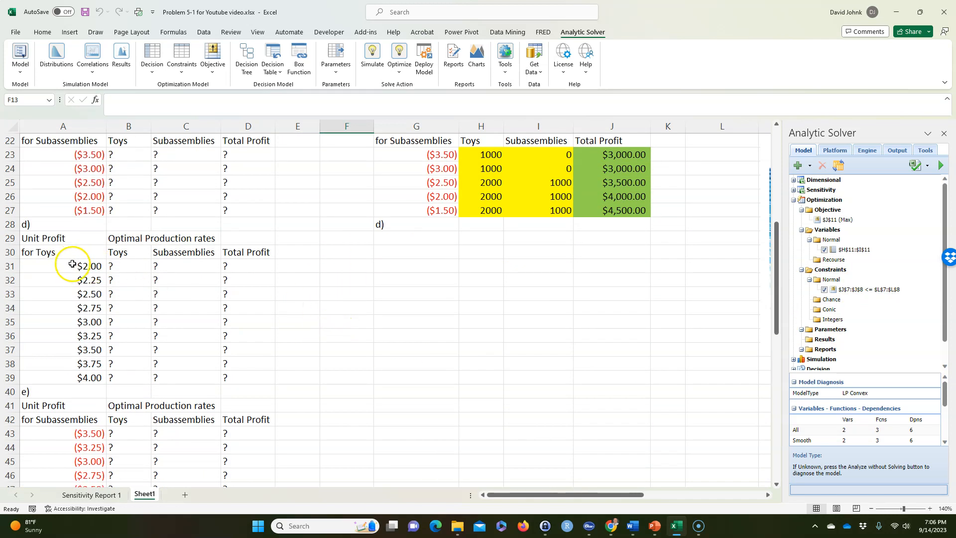
pyautogui.scroll(7, 522, 320)
pyautogui.scroll(1, 525, 319)
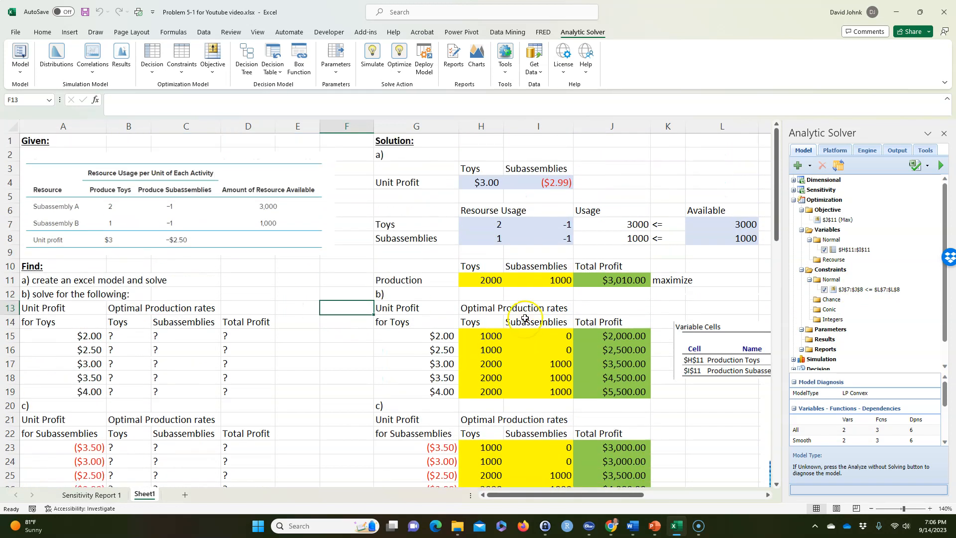
pyautogui.click(469, 182)
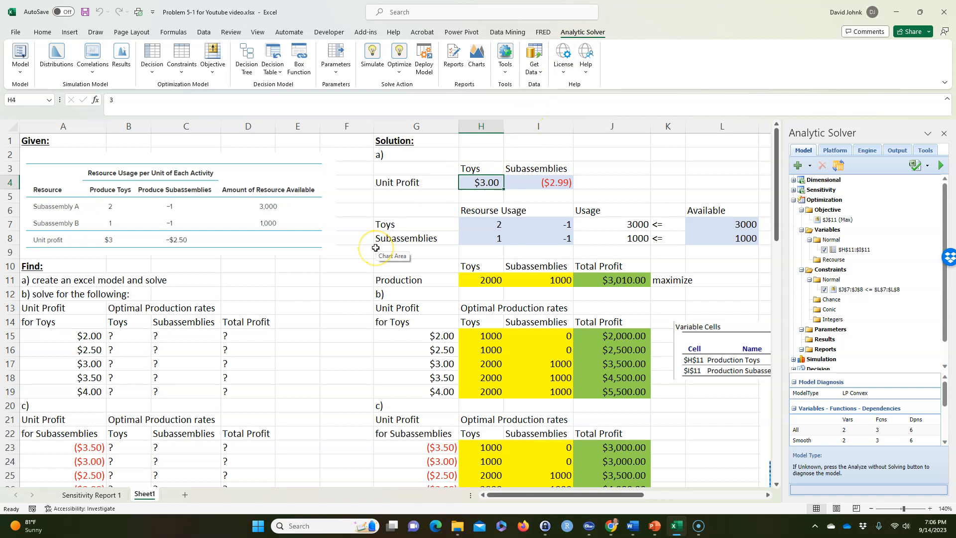
pyautogui.write('=psi')
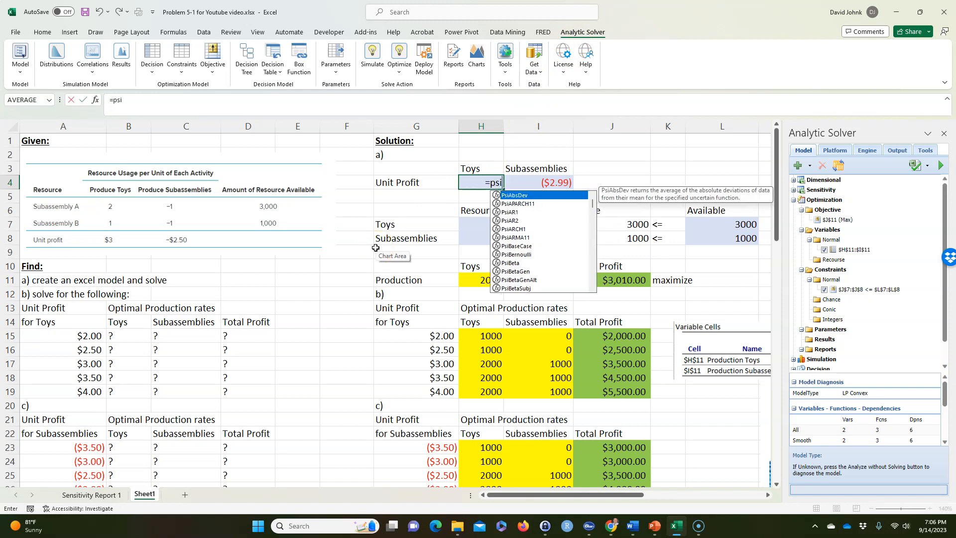
pyautogui.click(395, 281)
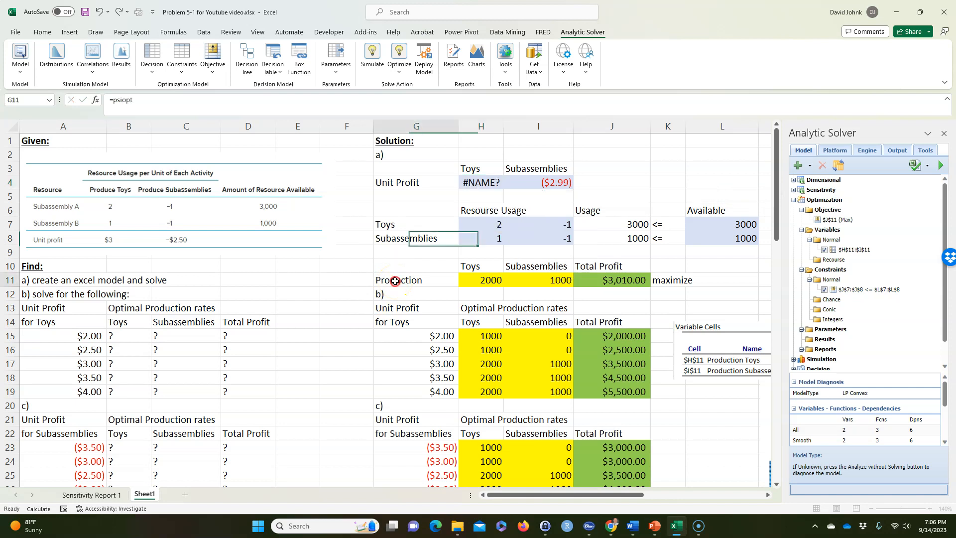
pyautogui.rightClick(395, 281)
# Enter =PsiOptParam(A31,A39) as the toys' unit profit in H4, using part d)'s lowest and highest profit cells as bounds
pyautogui.click(481, 181)
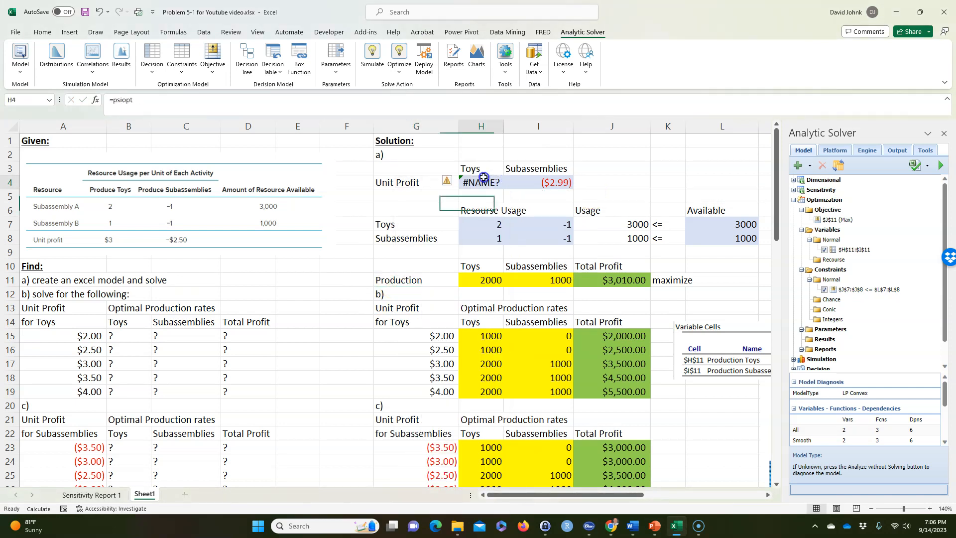
pyautogui.write('=')
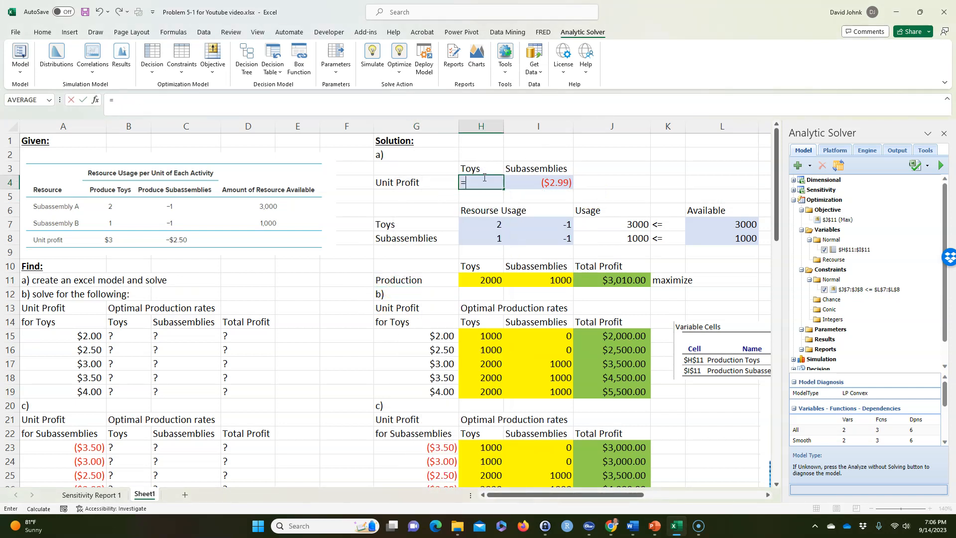
pyautogui.write('psiop')
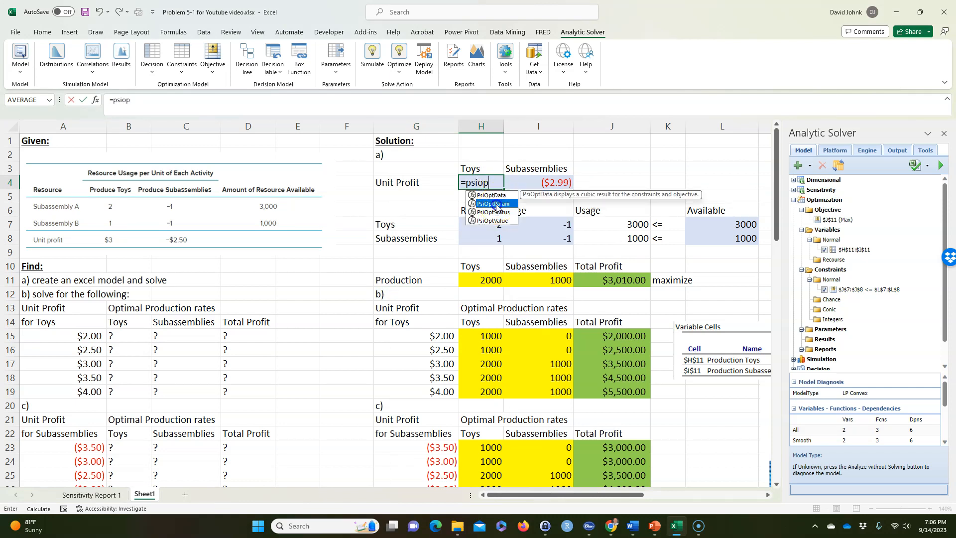
pyautogui.doubleClick(497, 203)
pyautogui.scroll(-6, 284, 317)
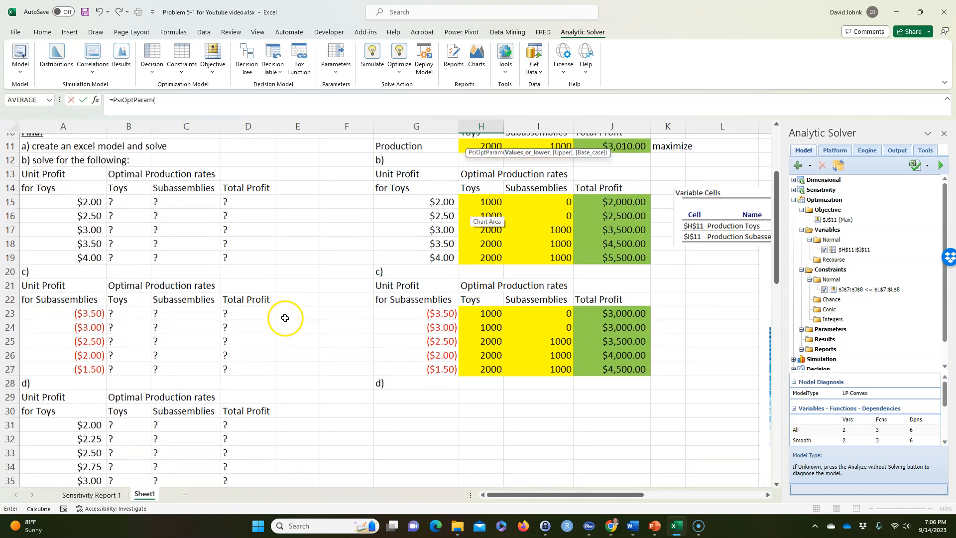
pyautogui.click(88, 321)
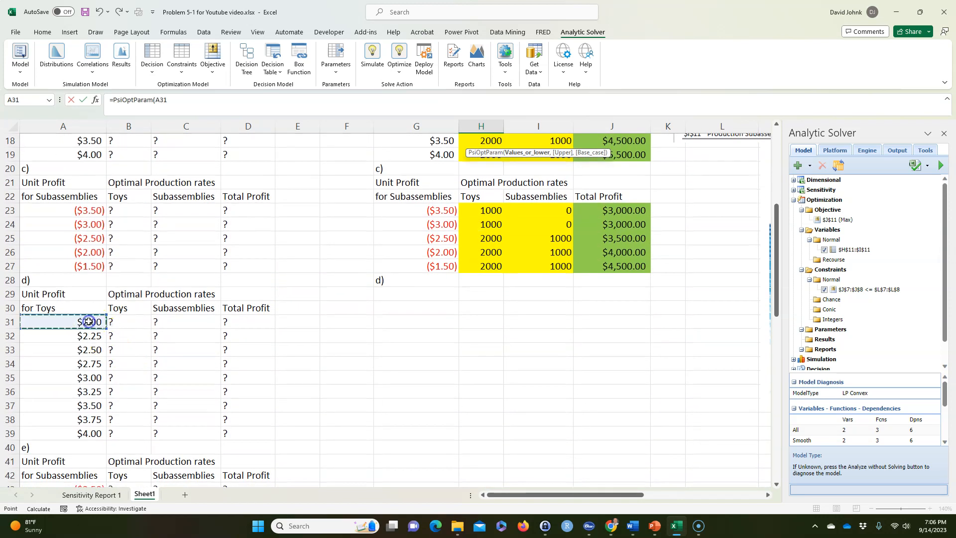
pyautogui.write(',')
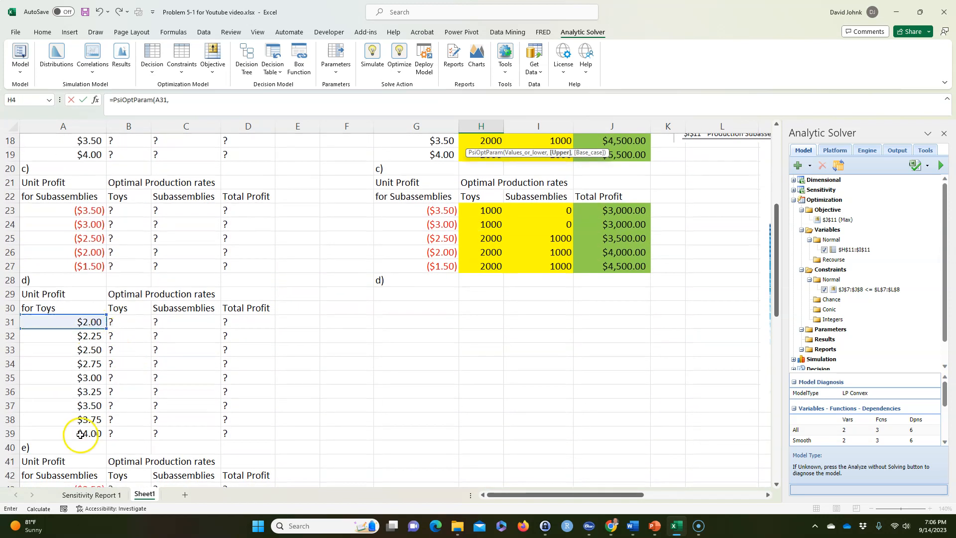
pyautogui.click(80, 435)
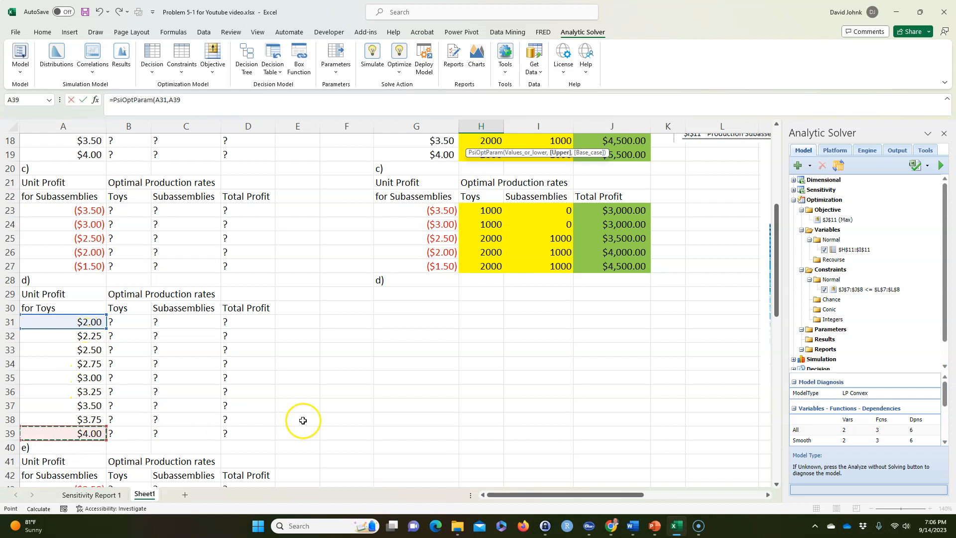
pyautogui.scroll(4, 302, 419)
pyautogui.scroll(2, 303, 419)
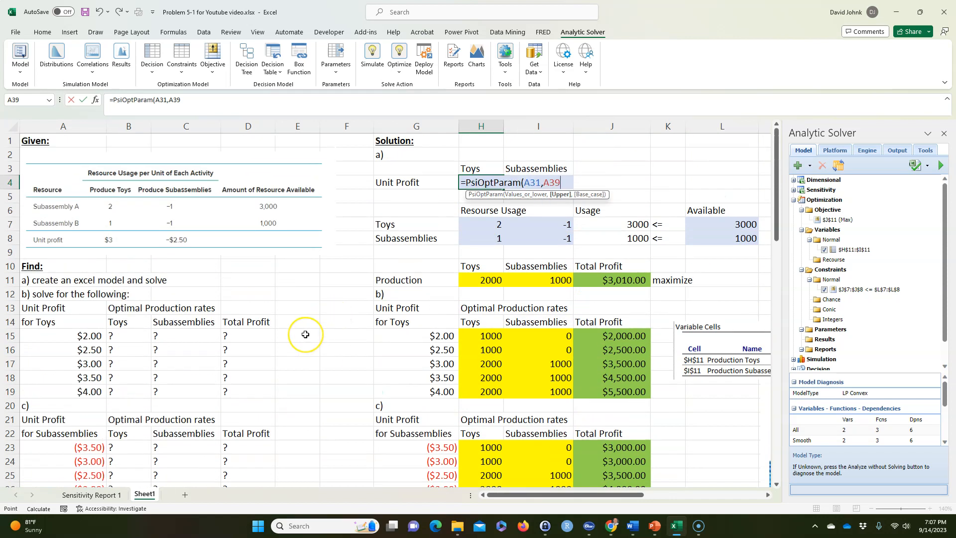
pyautogui.press('Return')
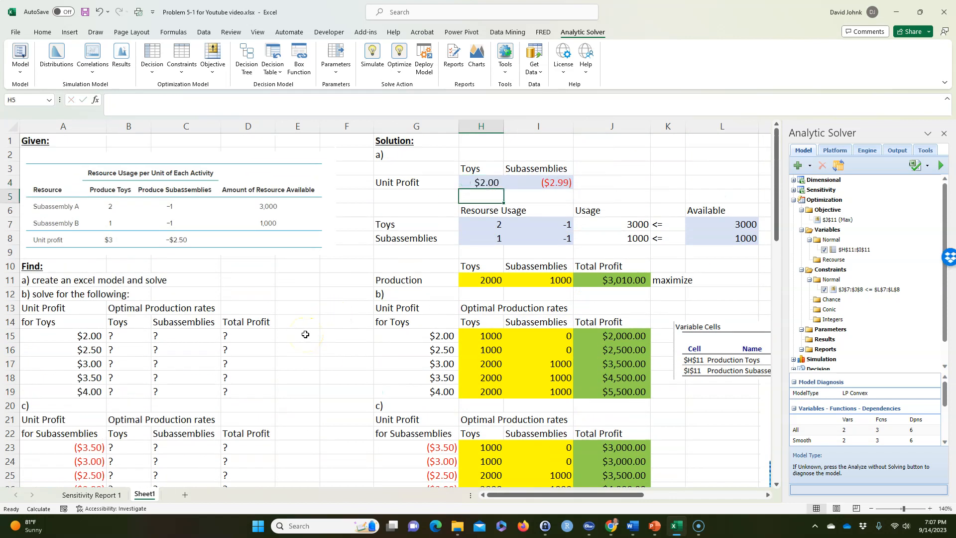
pyautogui.scroll(-2, 693, 405)
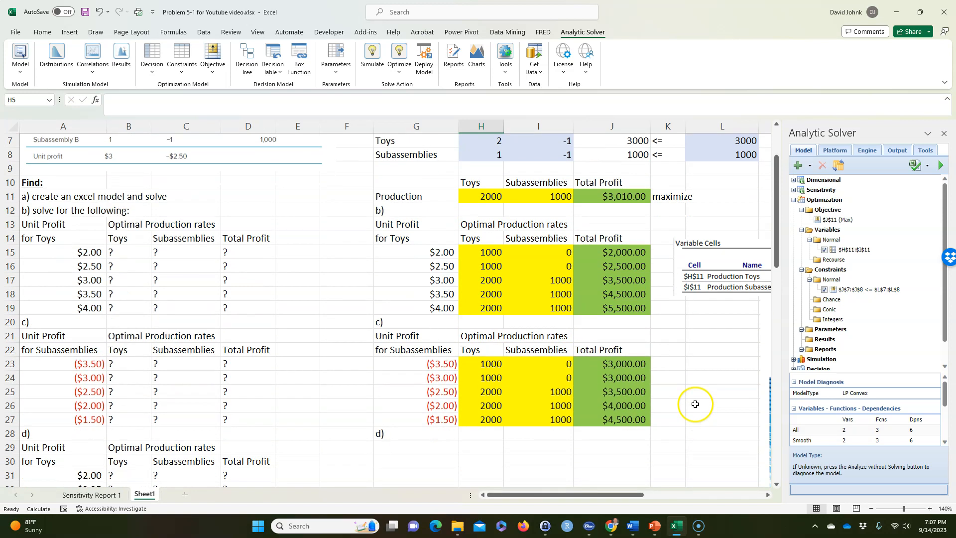
pyautogui.click(454, 57)
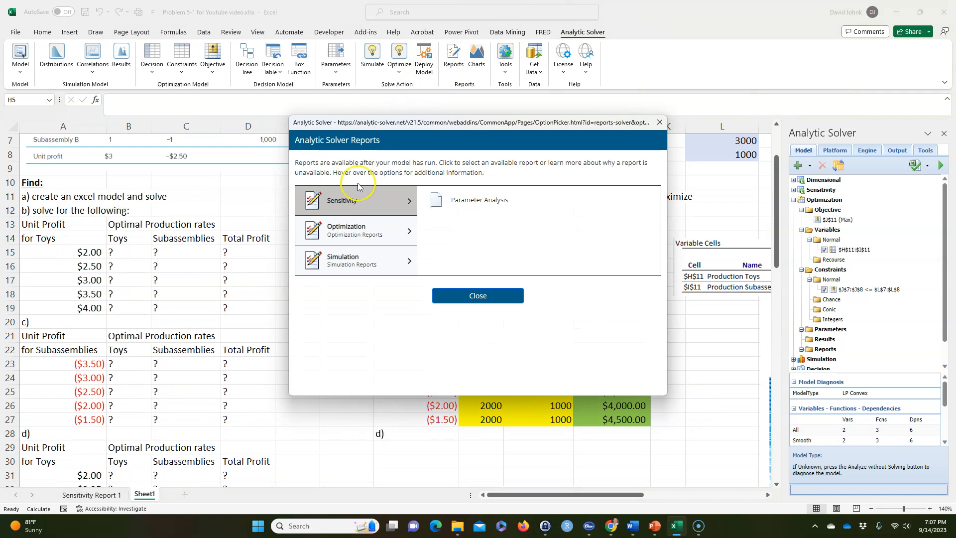
pyautogui.click(341, 208)
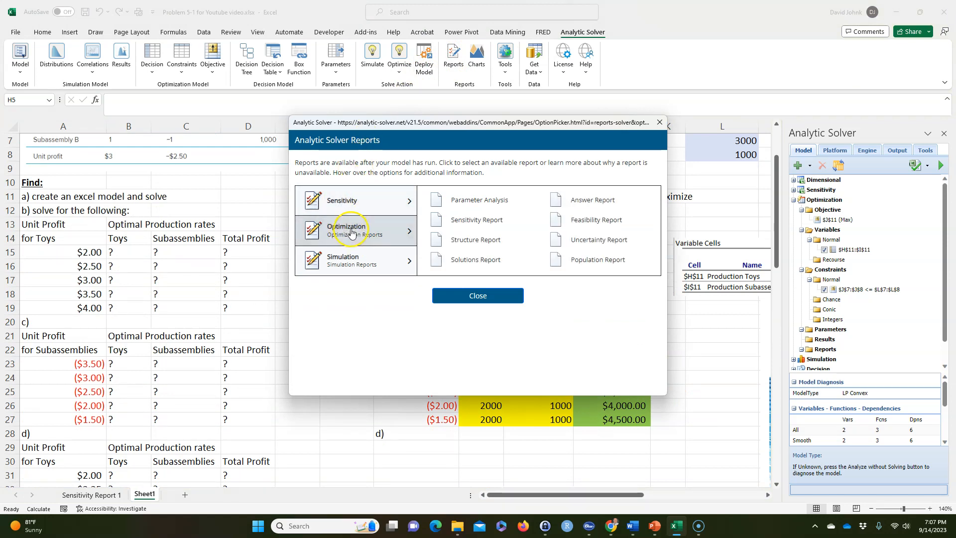
pyautogui.moveTo(465, 204)
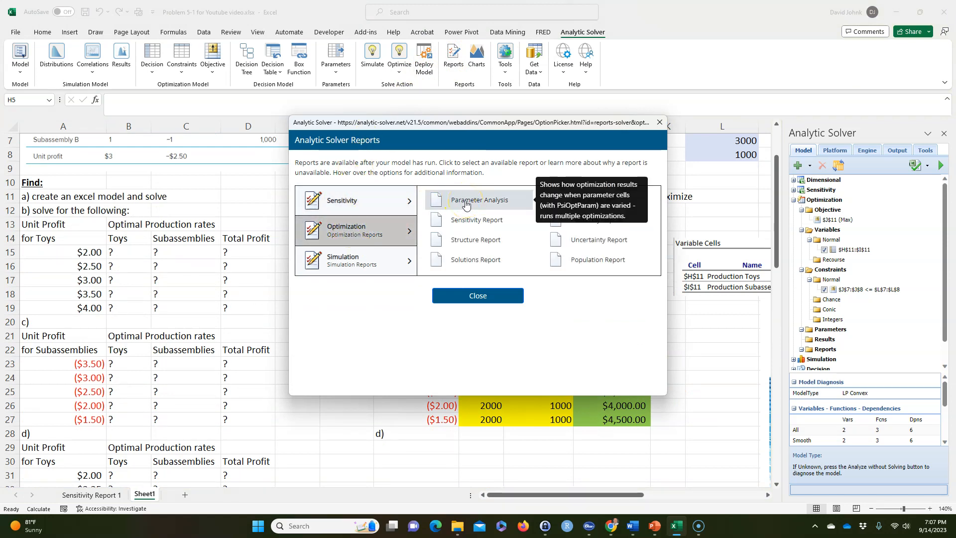
pyautogui.click(659, 122)
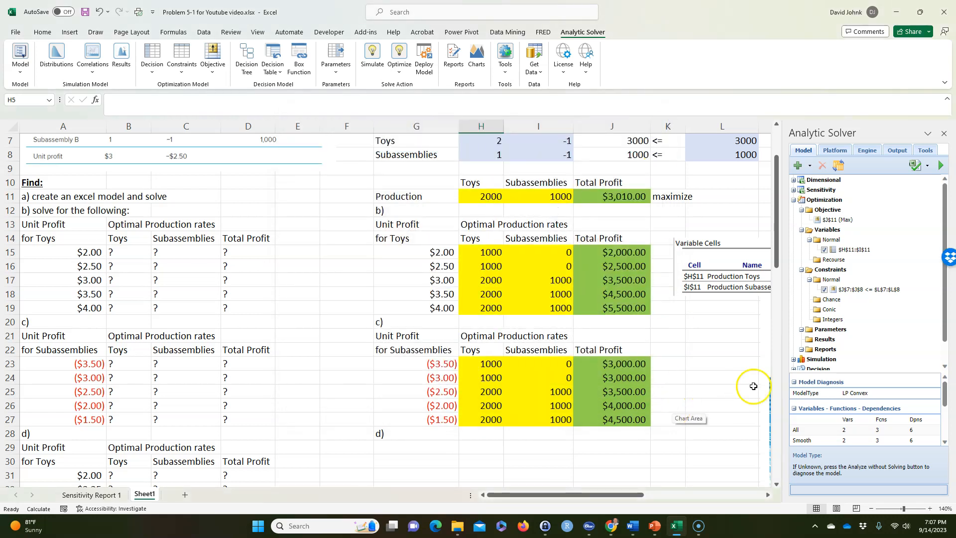
# Refresh the Analytic Solver model to include the H4 parameter and start an optimization Parameter Analysis report
pyautogui.click(841, 166)
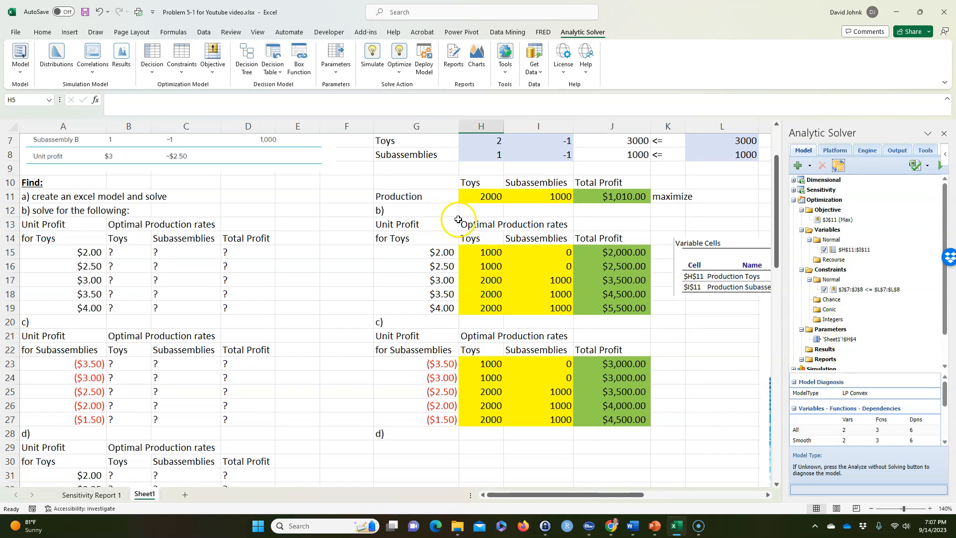
pyautogui.scroll(2, 458, 220)
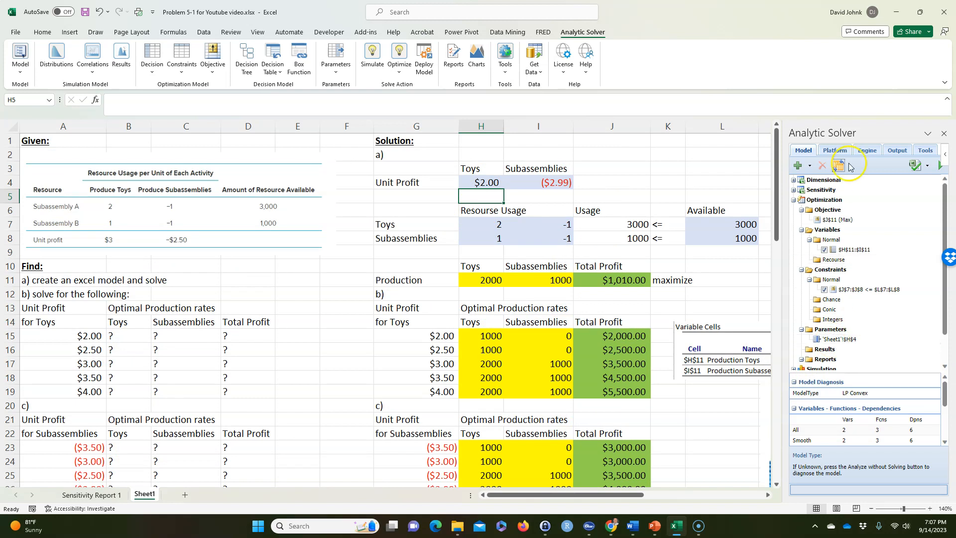
pyautogui.click(449, 56)
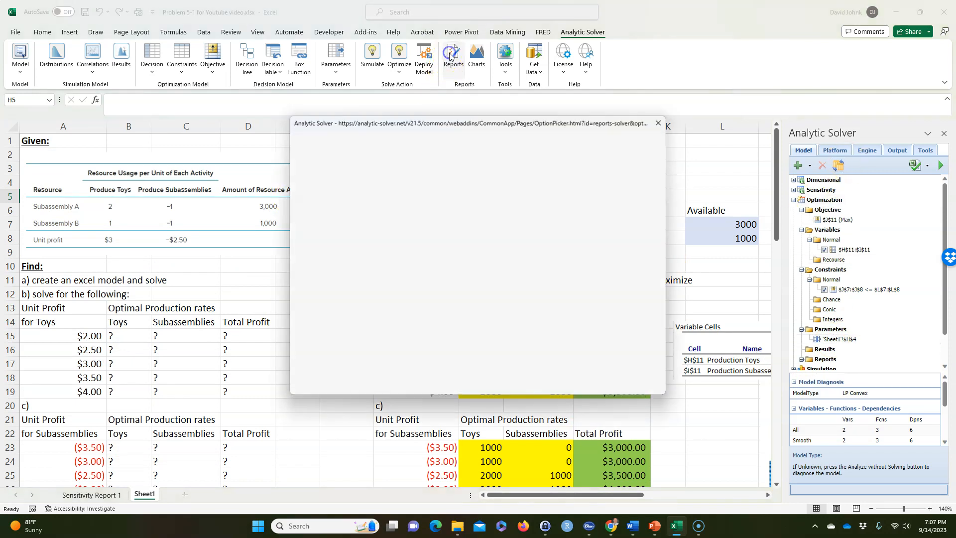
pyautogui.click(469, 202)
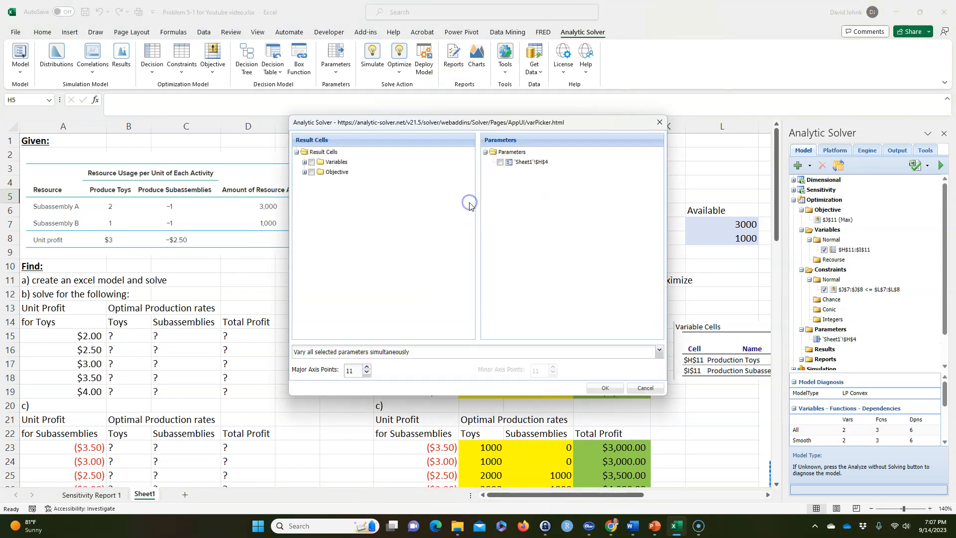
# Include variables H11 and I11 and objective J11 as the report's result cells, with H4 as the varied parameter
pyautogui.click(304, 161)
pyautogui.click(312, 172)
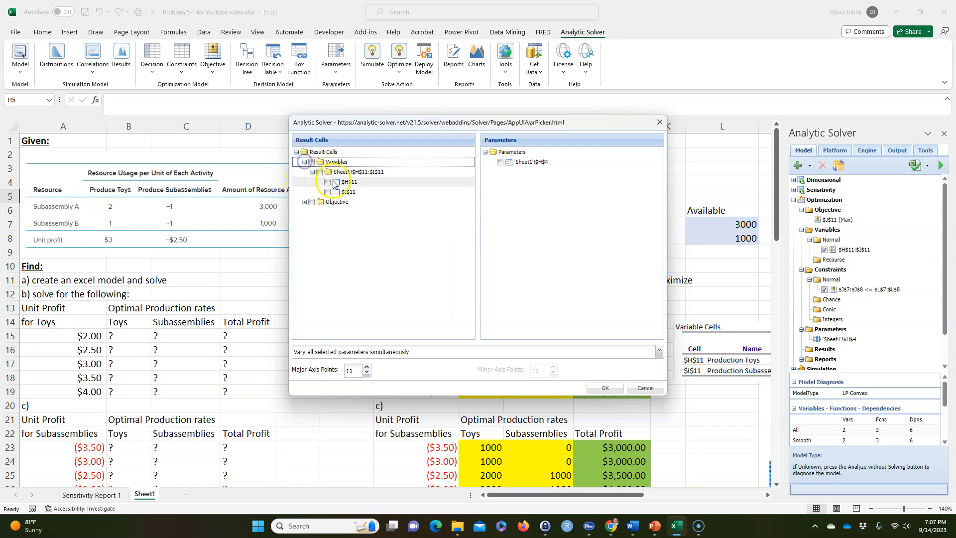
pyautogui.click(327, 181)
pyautogui.click(327, 191)
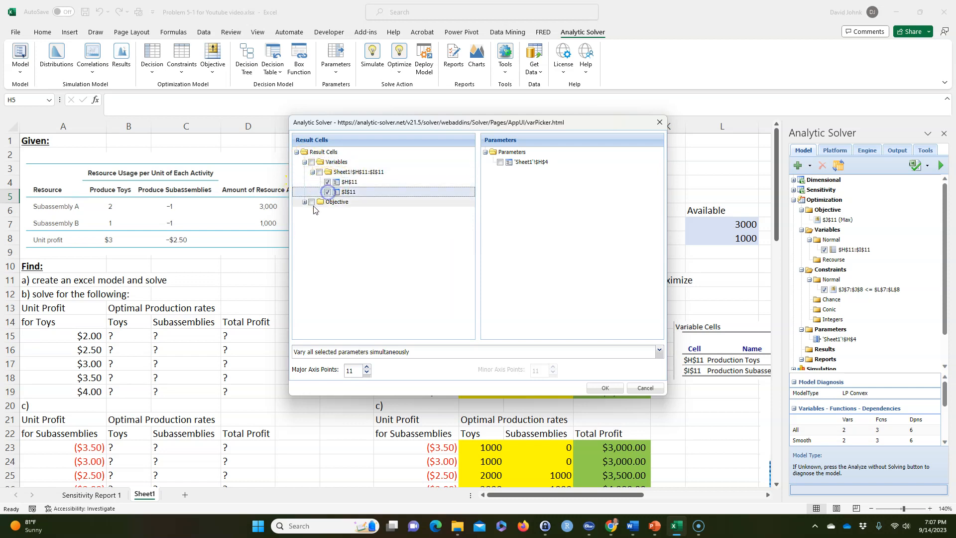
pyautogui.click(304, 201)
pyautogui.click(319, 212)
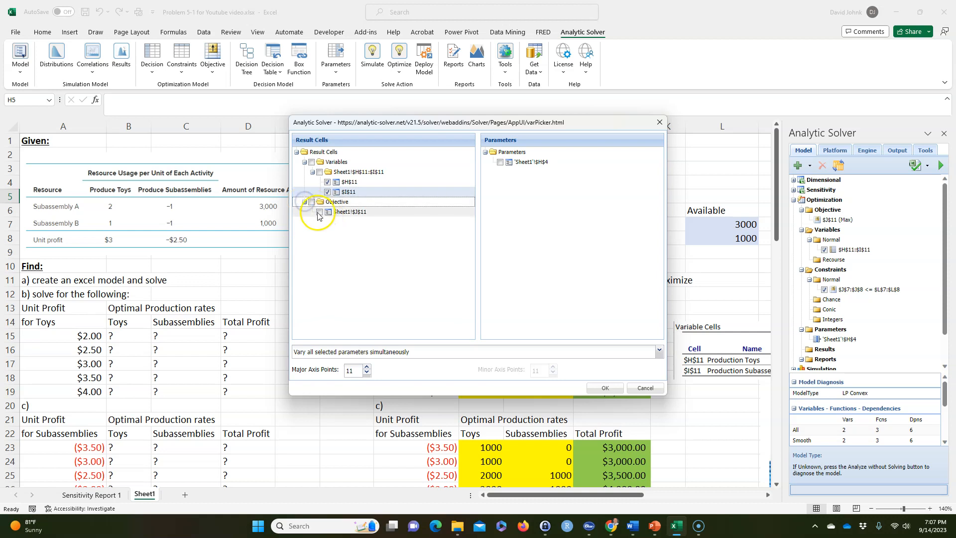
pyautogui.click(311, 162)
pyautogui.click(311, 201)
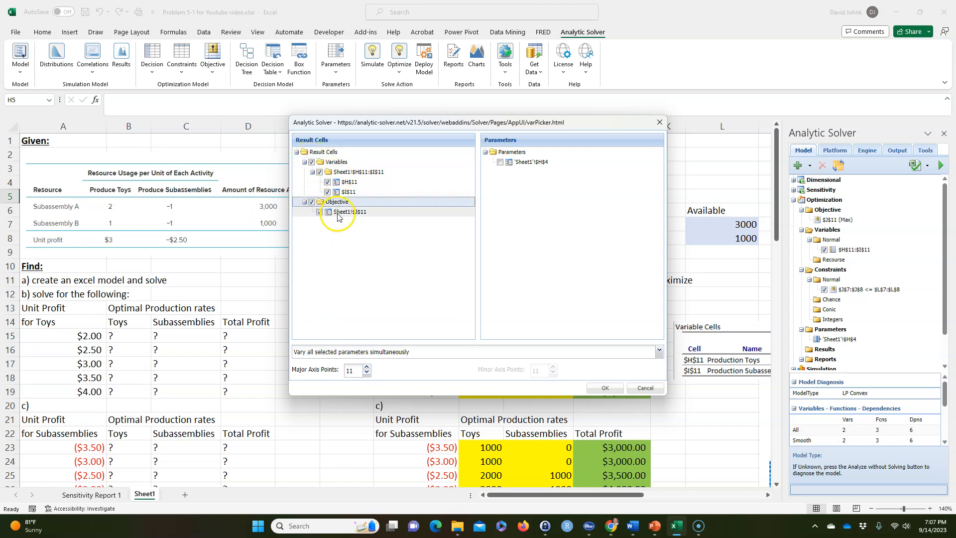
pyautogui.click(499, 163)
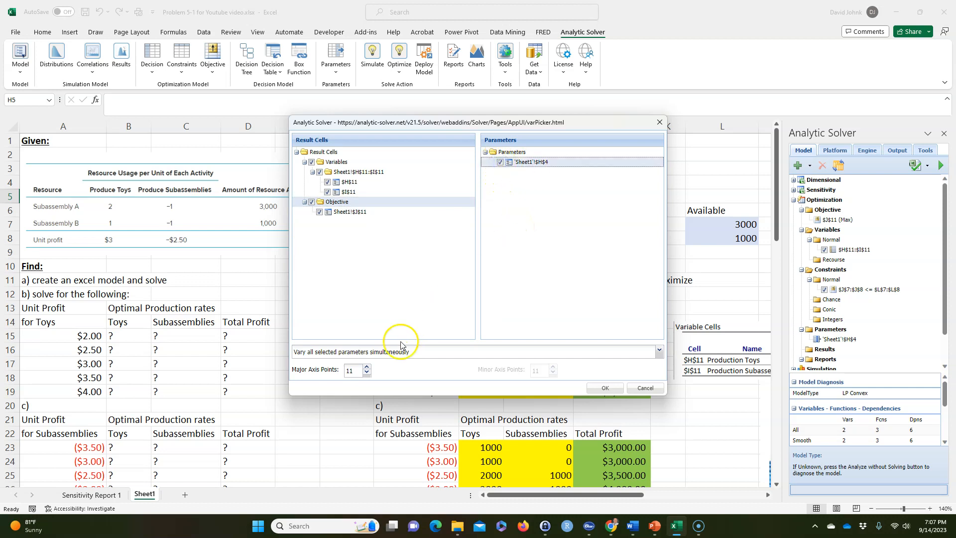
# Set the major axis points to 9 and generate the parameter analysis report
pyautogui.click(367, 373)
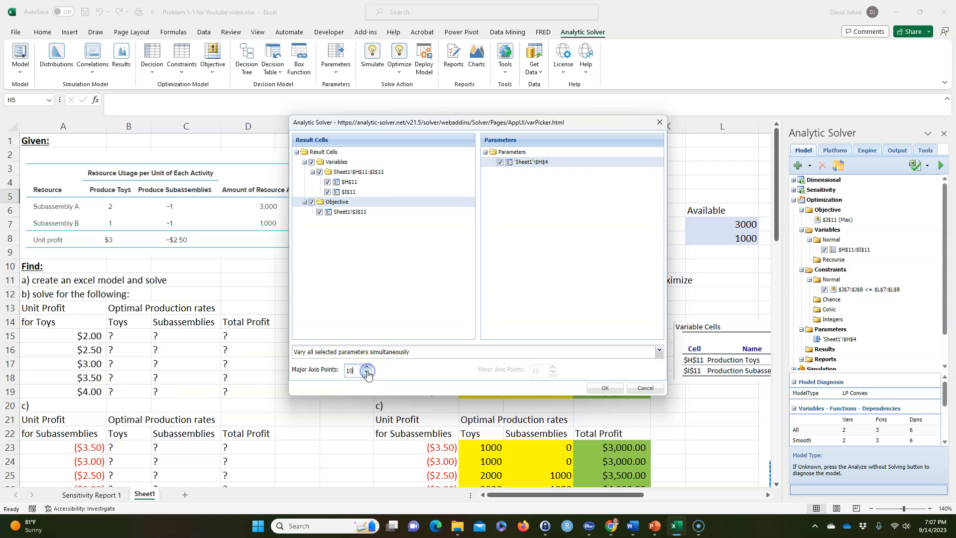
pyautogui.scroll(-4, 169, 368)
pyautogui.scroll(-2, 89, 378)
pyautogui.scroll(-1, 90, 395)
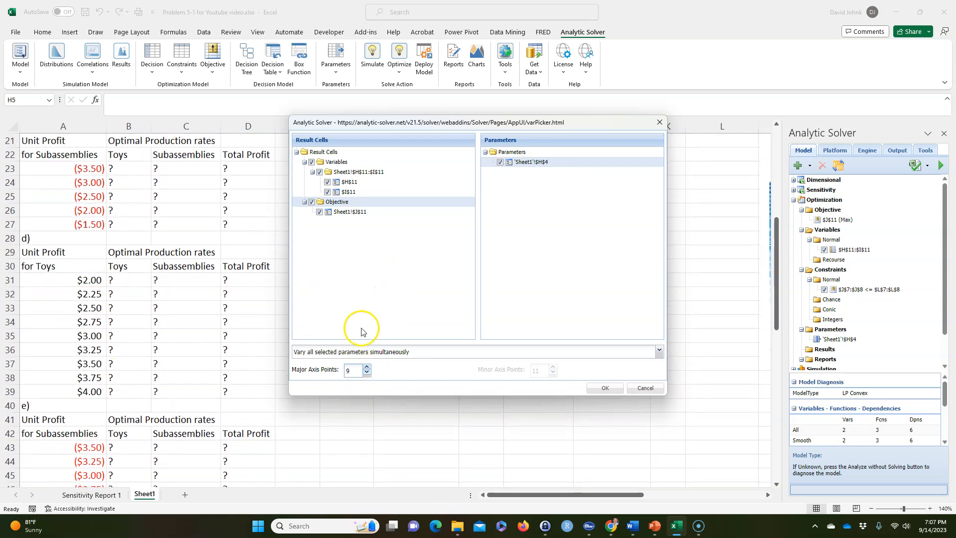
pyautogui.click(604, 388)
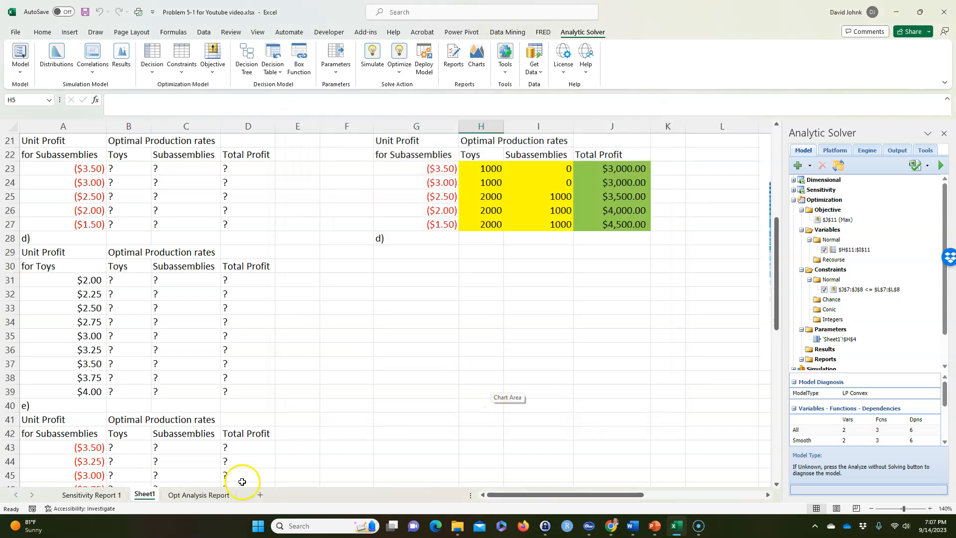
# Copy the parameter analysis table from the Opt Analysis Report sheet and paste it at G29 on Sheet1, under part d)
pyautogui.click(185, 495)
pyautogui.rightClick(154, 227)
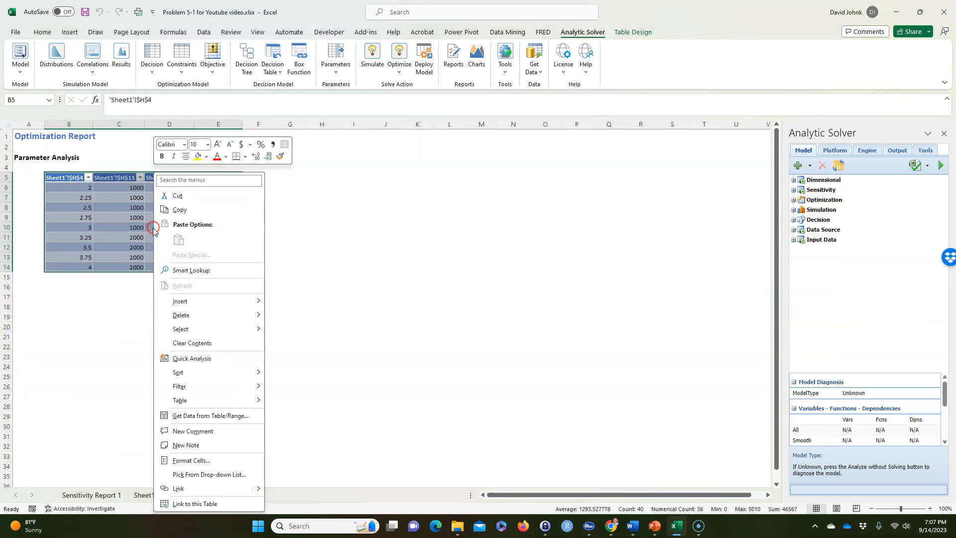
pyautogui.click(180, 209)
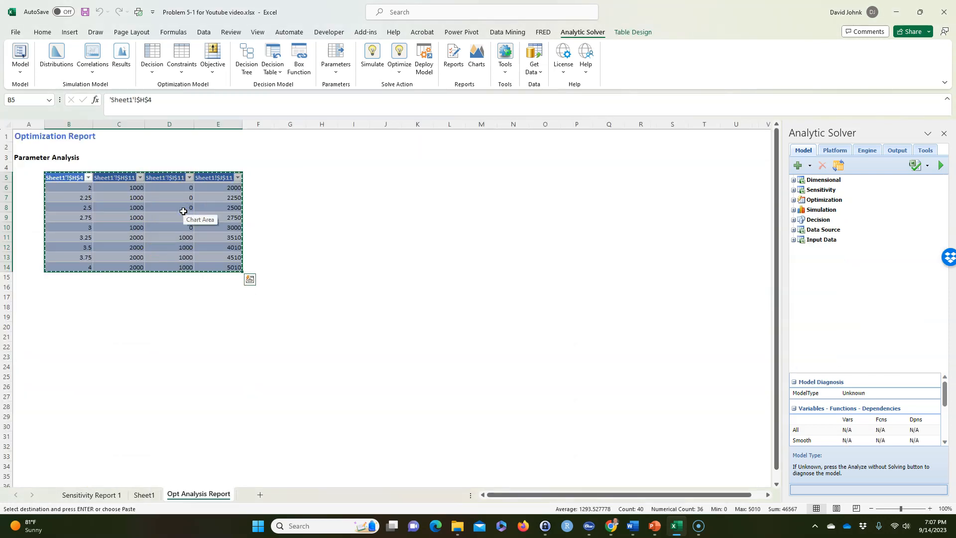
pyautogui.click(143, 494)
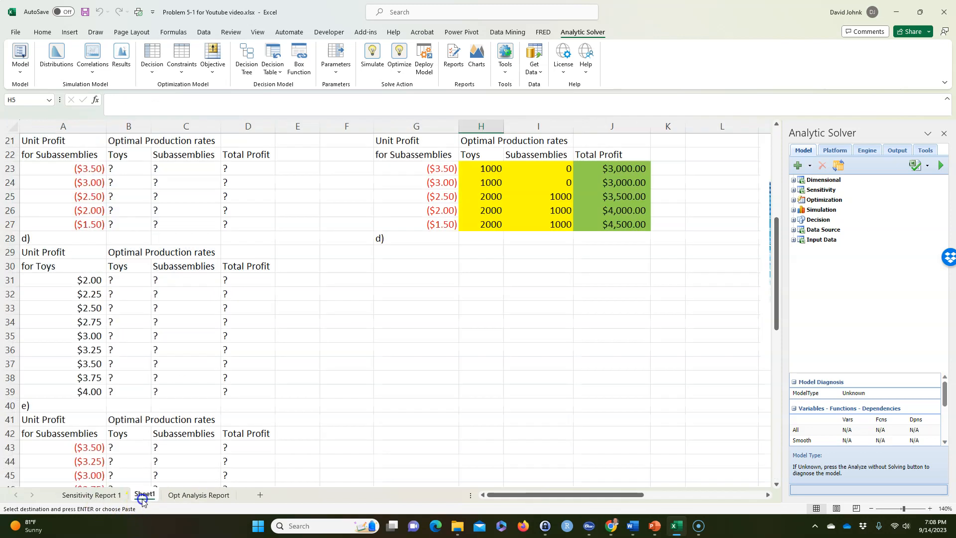
pyautogui.click(417, 250)
pyautogui.rightClick(417, 250)
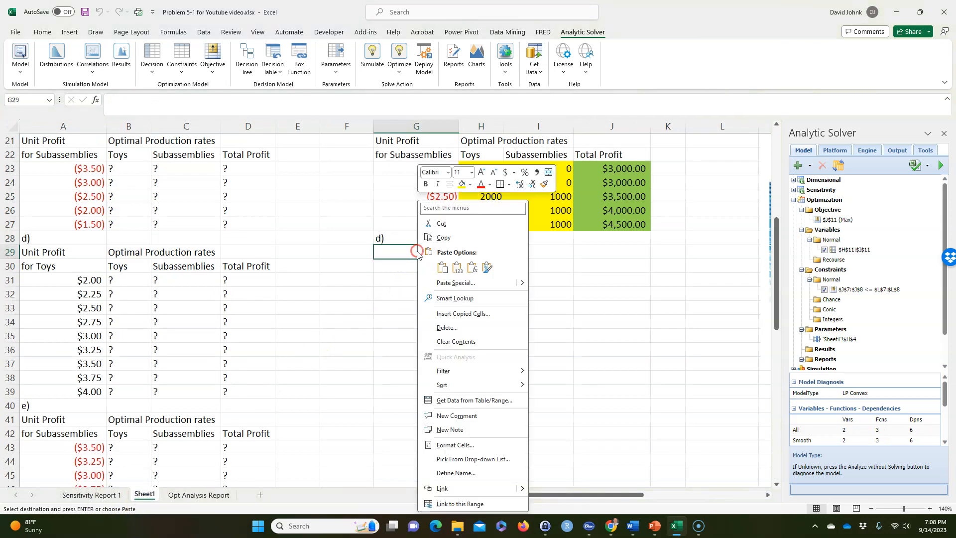
pyautogui.click(447, 273)
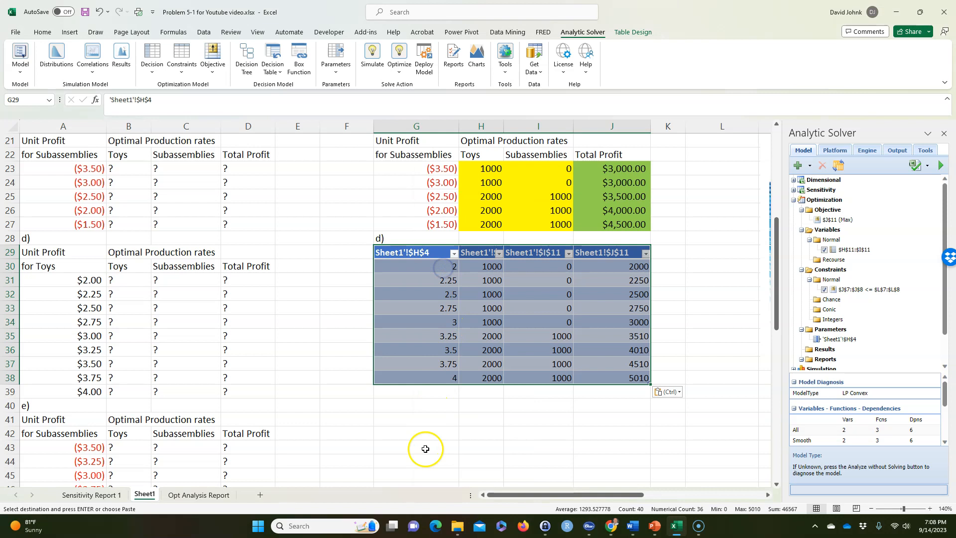
pyautogui.click(437, 433)
# Move the Variable Cells sensitivity picture from beside part b) to just above the part d) results table
pyautogui.scroll(2, 437, 433)
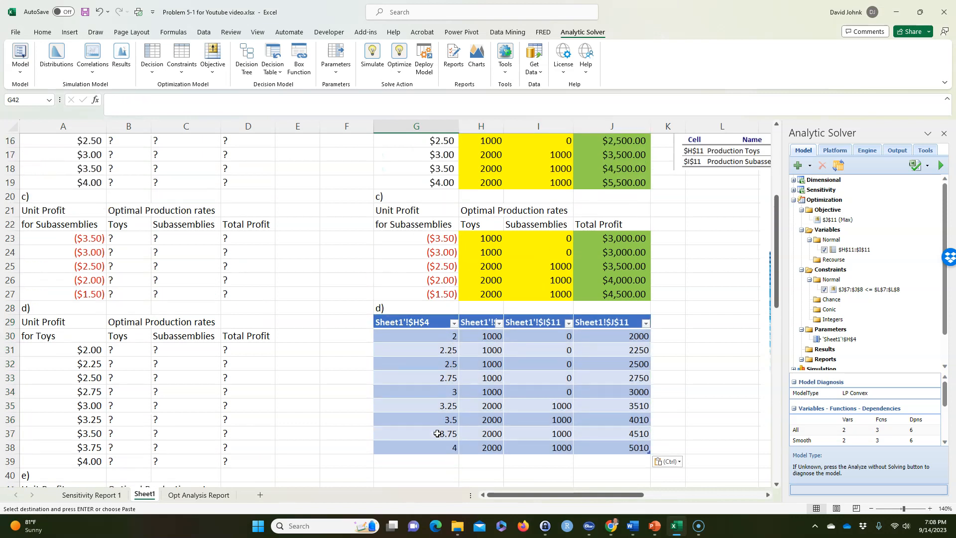
pyautogui.scroll(1, 437, 433)
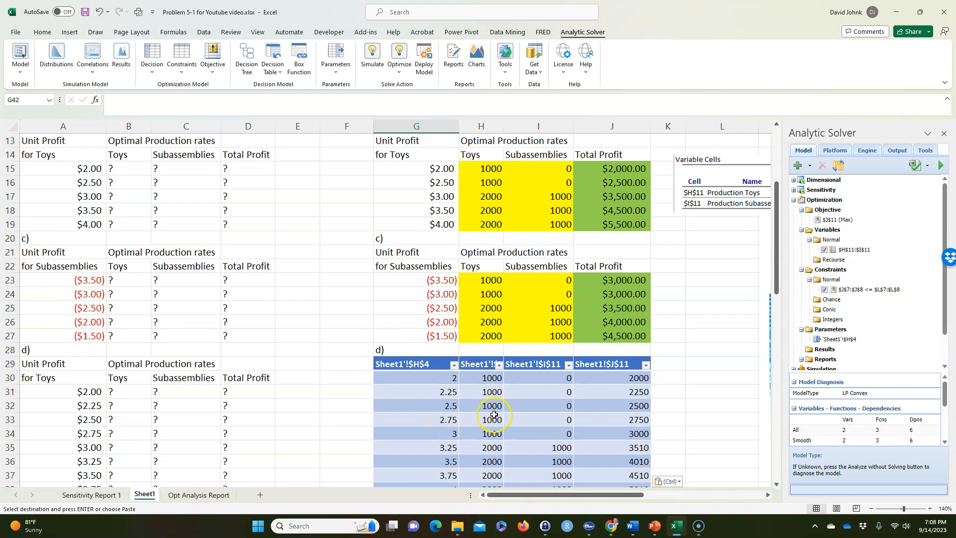
pyautogui.moveTo(707, 175); pyautogui.dragTo(352, 305)
pyautogui.scroll(-2, 331, 386)
pyautogui.click(545, 256)
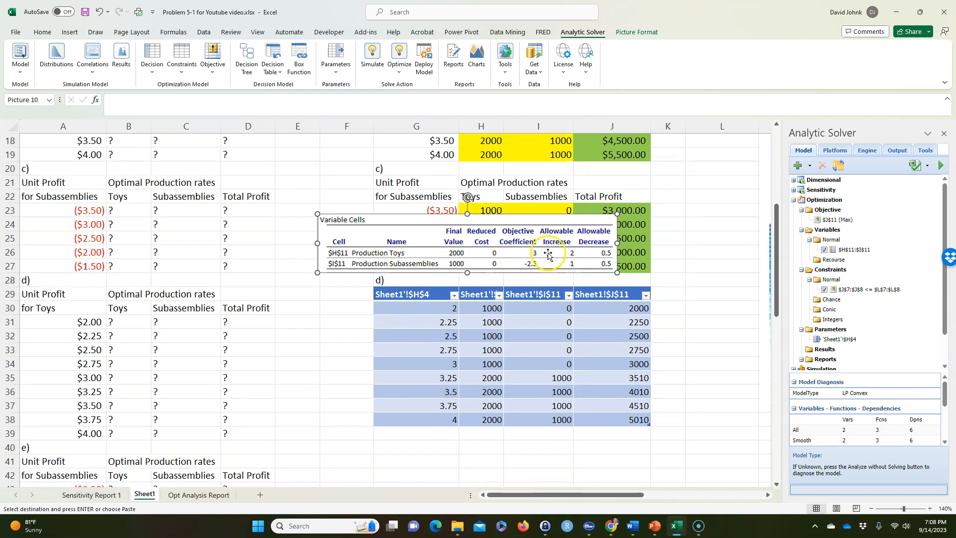
# Compare the part d) rows for unit profits 2.75 and 3 with the toys' allowable decrease in the sensitivity picture
pyautogui.click(442, 349)
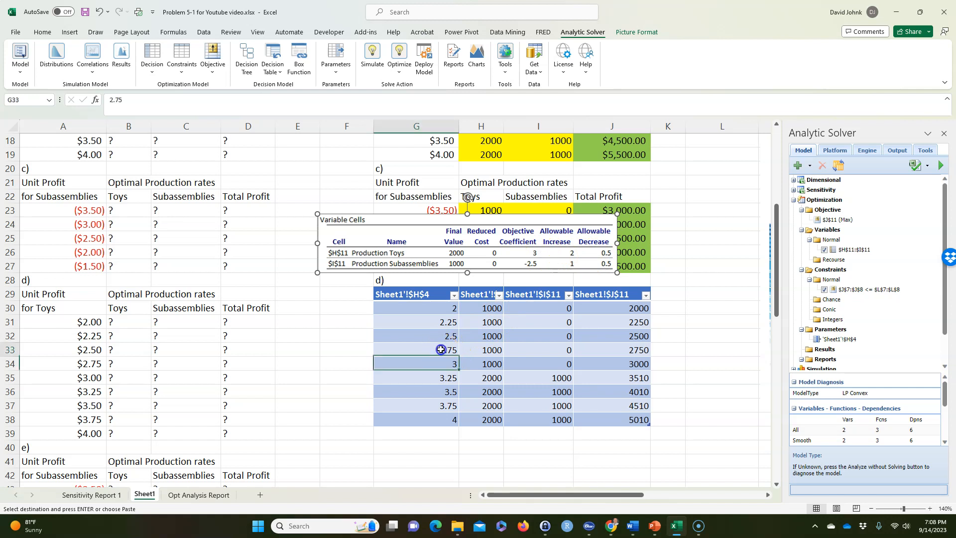
pyautogui.click(443, 365)
pyautogui.moveTo(473, 365); pyautogui.dragTo(546, 364)
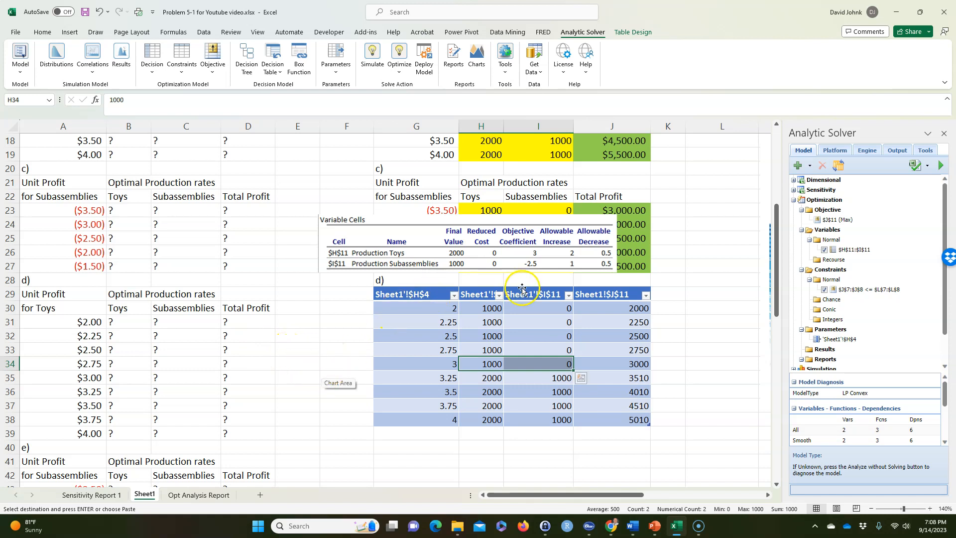
pyautogui.click(405, 352)
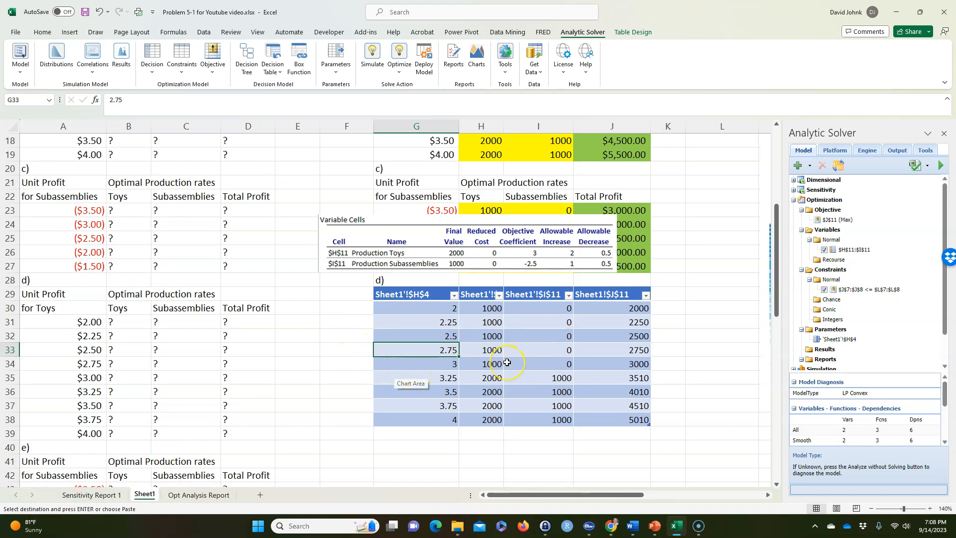
pyautogui.moveTo(434, 346); pyautogui.dragTo(612, 363)
pyautogui.click(451, 363)
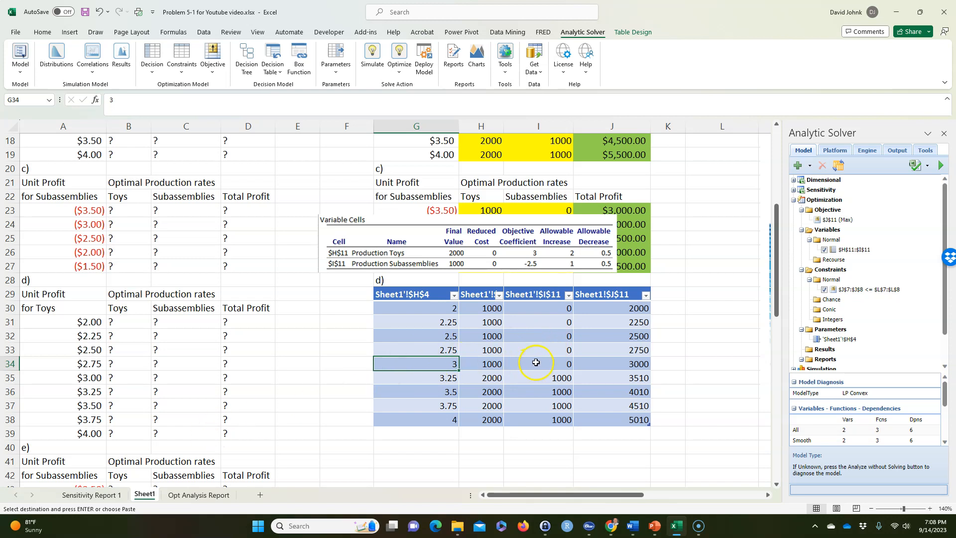
# Move the Variable Cells sensitivity picture to just below the part d) results table
pyautogui.moveTo(480, 218); pyautogui.dragTo(508, 439)
pyautogui.scroll(-1, 343, 349)
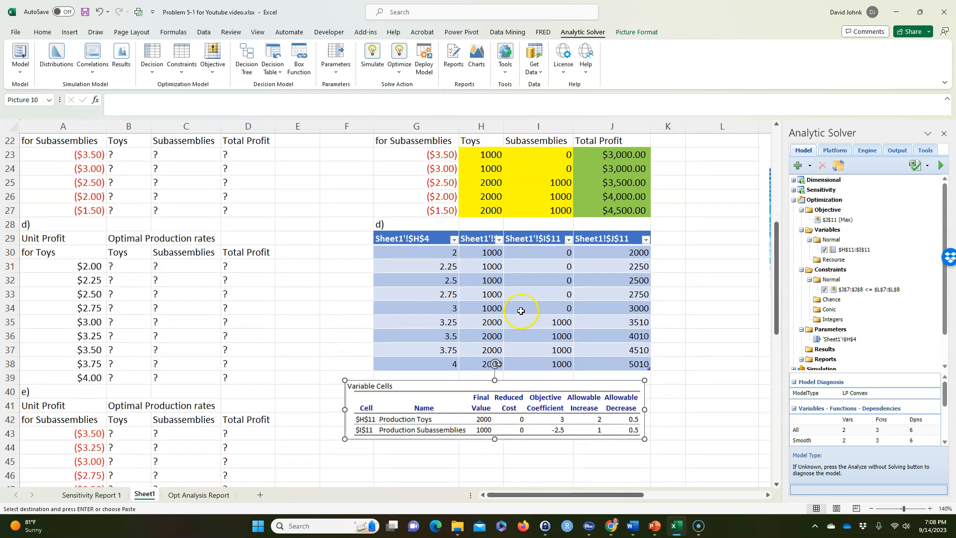
pyautogui.scroll(1, 521, 311)
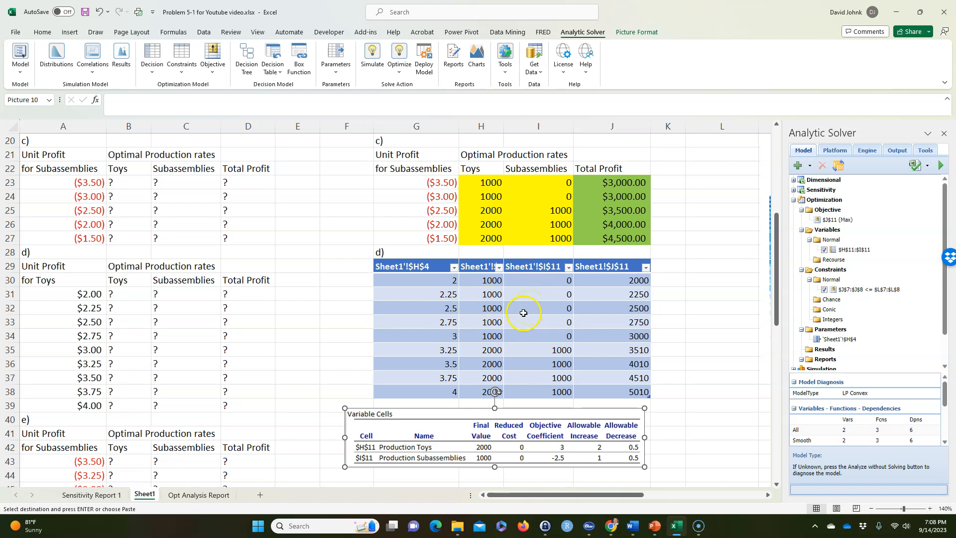
pyautogui.scroll(3, 515, 367)
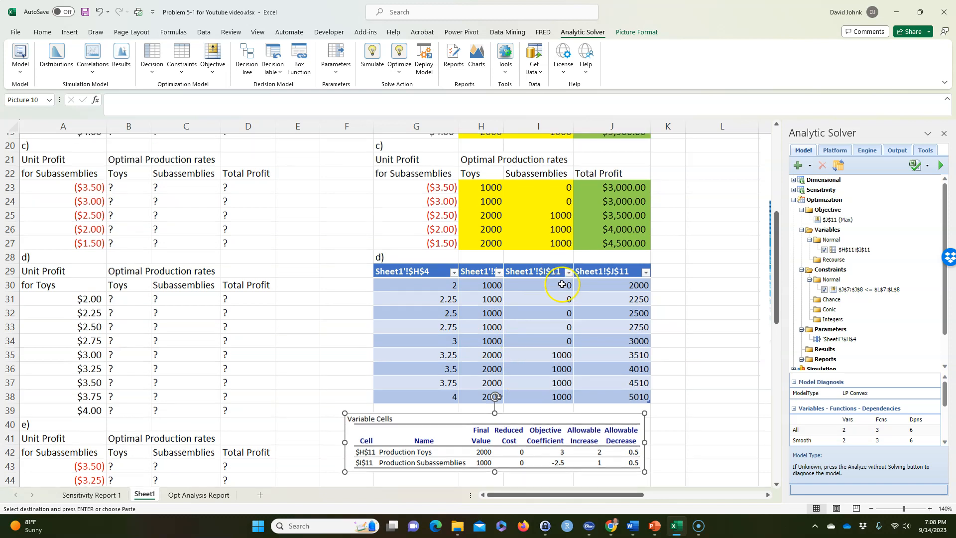
# Examine the production rates and total profits in part d)'s table for toy unit profits from 3.25 to 4
pyautogui.scroll(-5, 561, 283)
pyautogui.moveTo(449, 322); pyautogui.dragTo(565, 323)
pyautogui.click(565, 322)
pyautogui.click(623, 322)
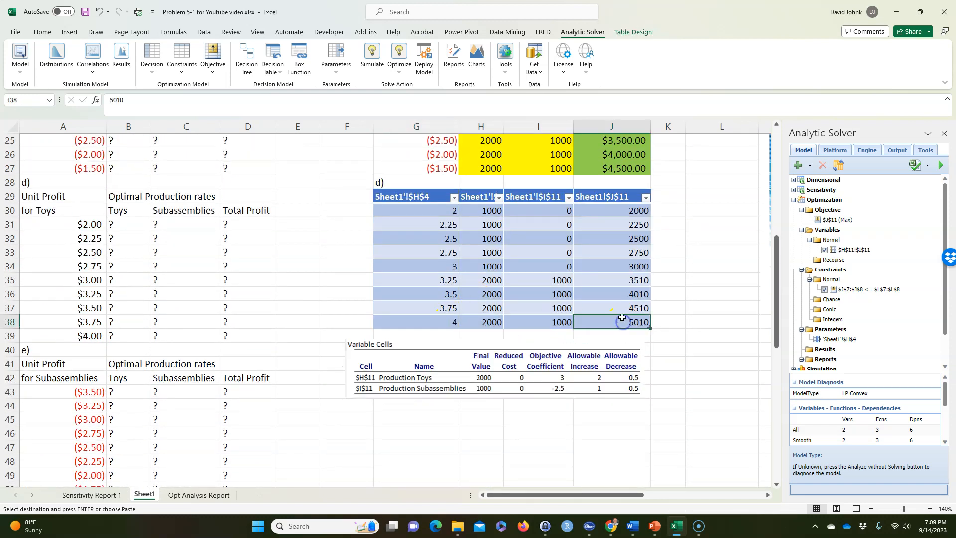
pyautogui.scroll(3, 621, 317)
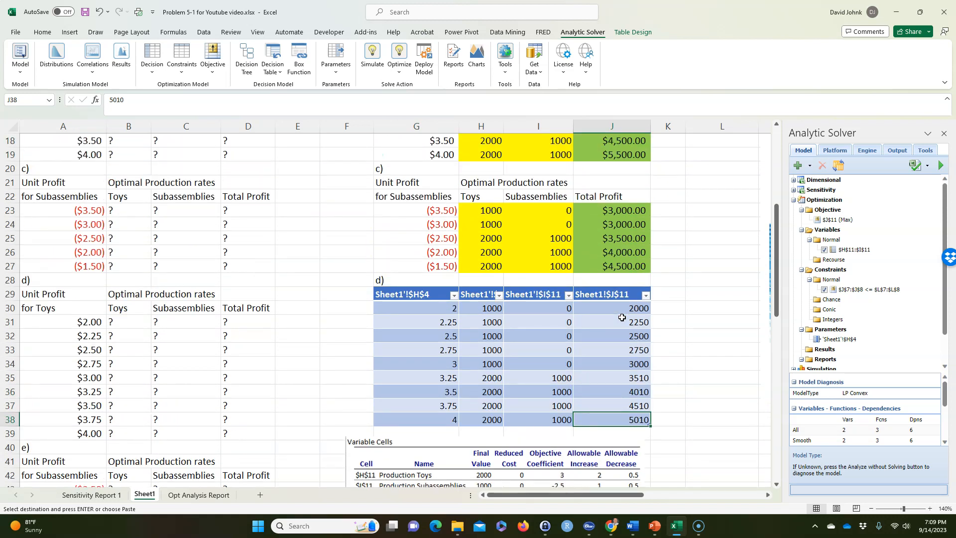
pyautogui.scroll(1, 621, 317)
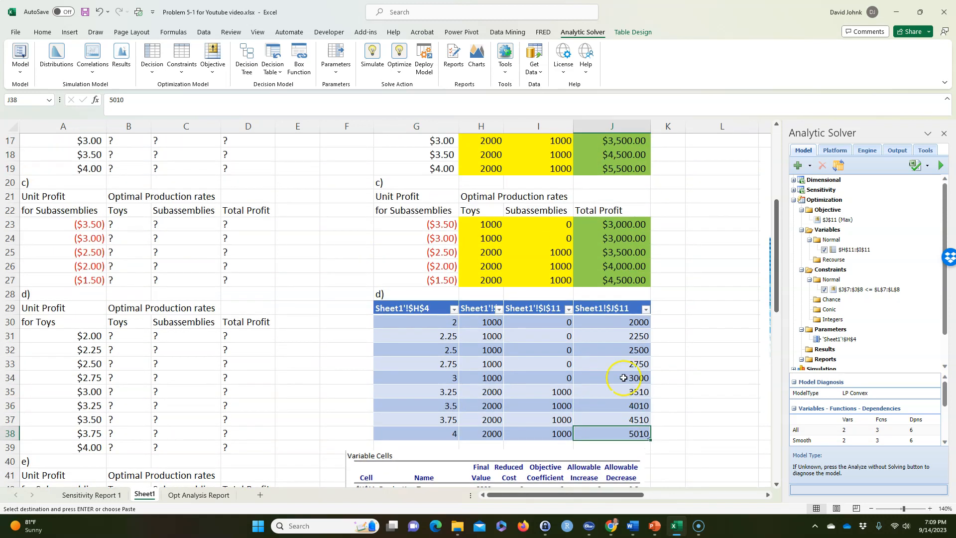
pyautogui.click(608, 417)
pyautogui.click(609, 405)
pyautogui.click(607, 392)
pyautogui.click(447, 430)
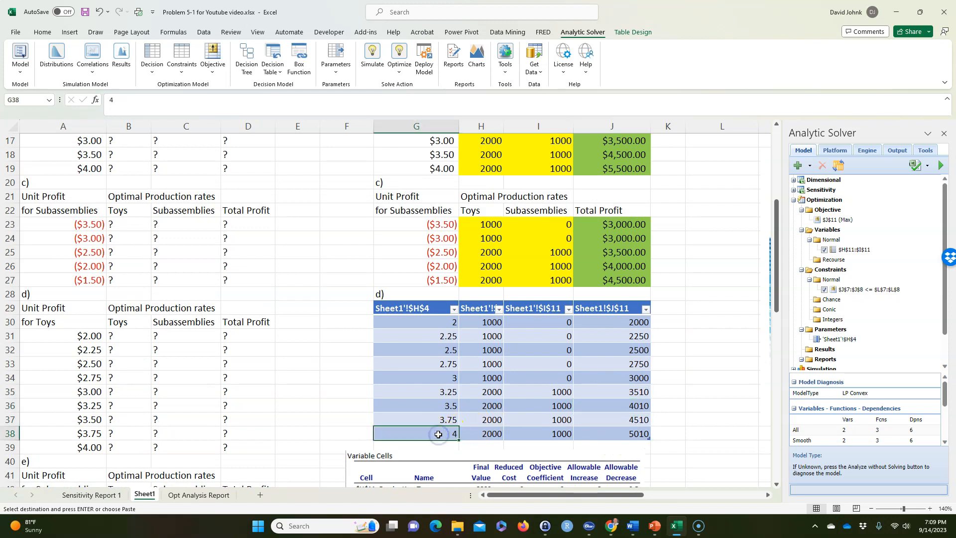
pyautogui.click(445, 405)
pyautogui.click(607, 404)
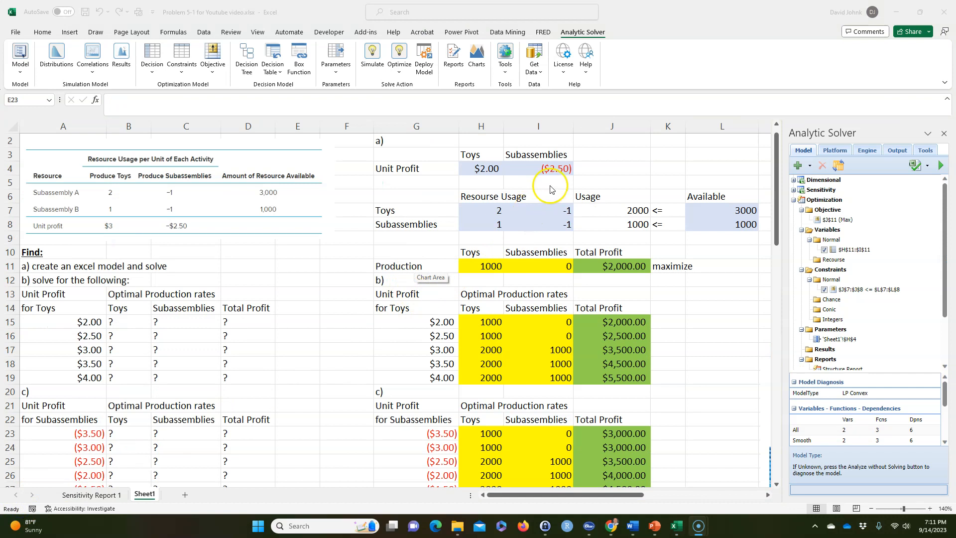
# Generate an optimization Parameter Analysis report of all variables and the objective, varying H4 over 9 major axis points
pyautogui.click(553, 168)
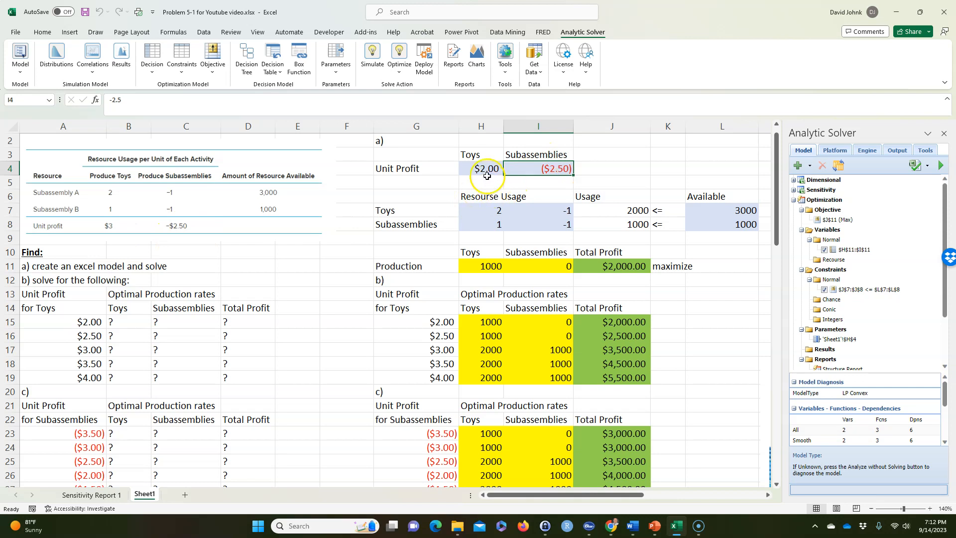
pyautogui.scroll(-2, 520, 199)
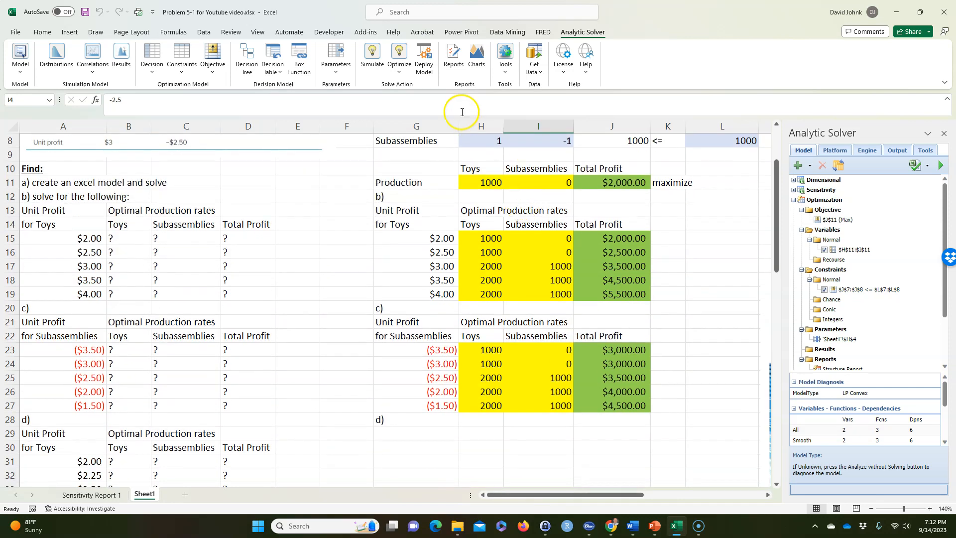
pyautogui.click(453, 57)
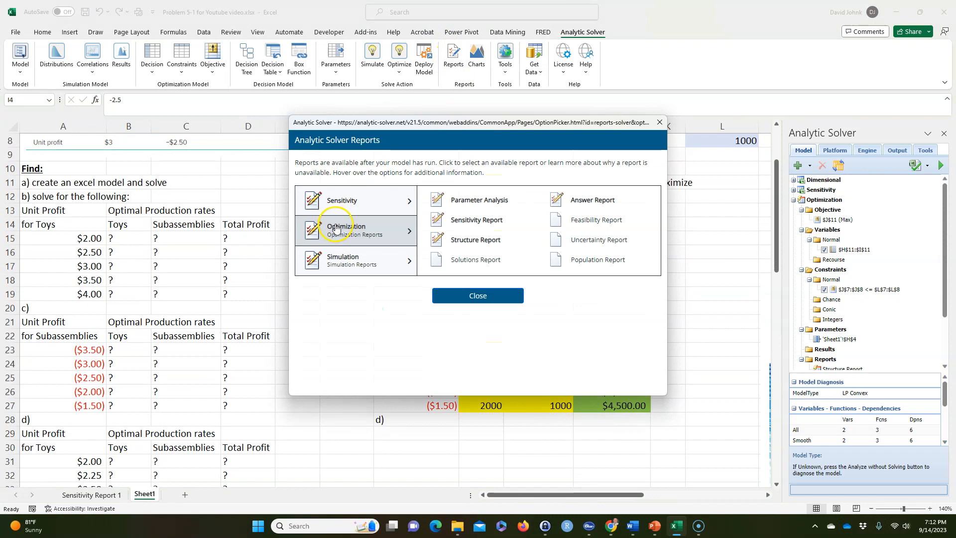
pyautogui.click(474, 201)
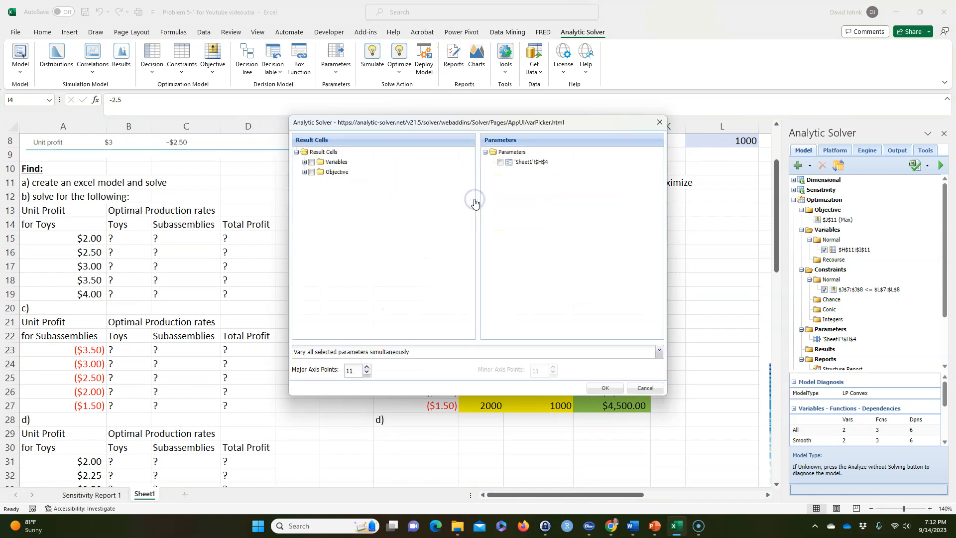
pyautogui.click(309, 162)
pyautogui.click(311, 172)
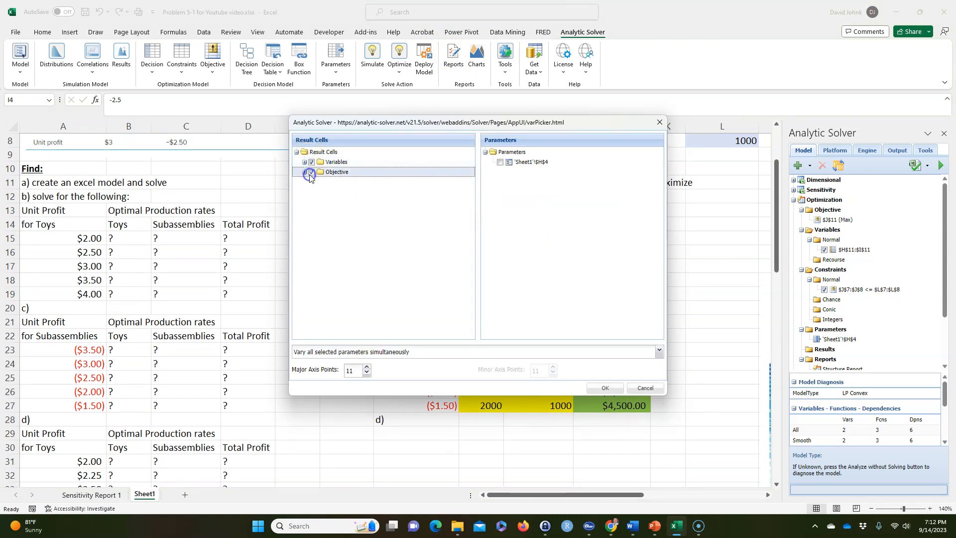
pyautogui.click(499, 161)
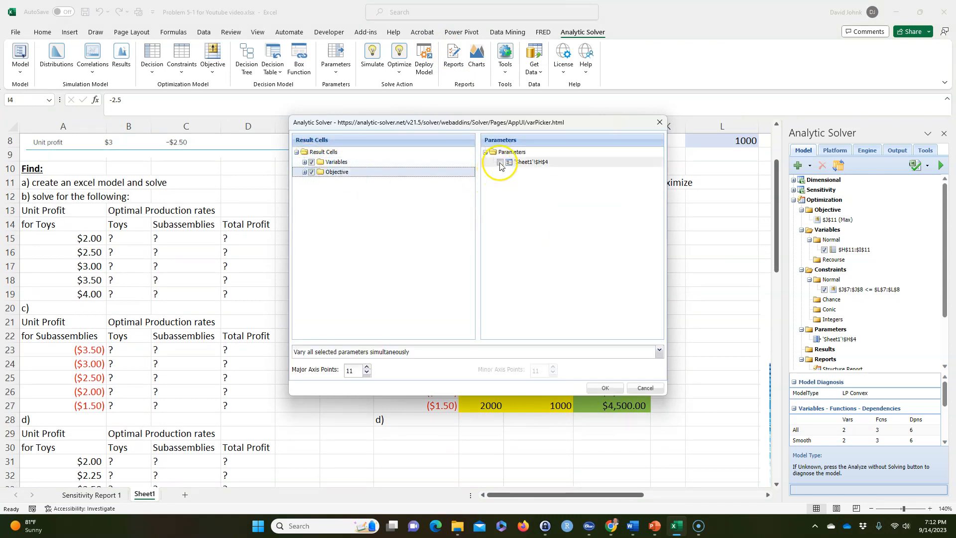
pyautogui.click(366, 367)
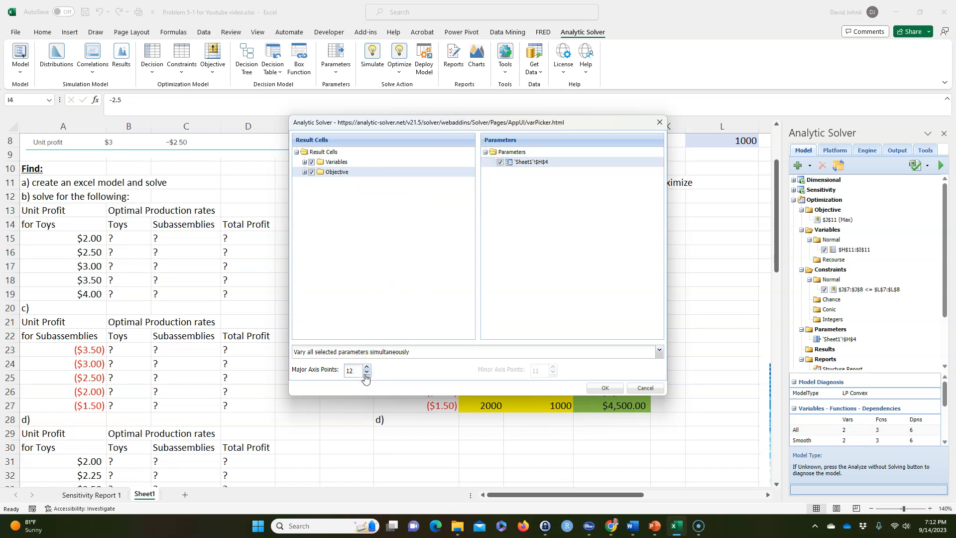
pyautogui.click(604, 388)
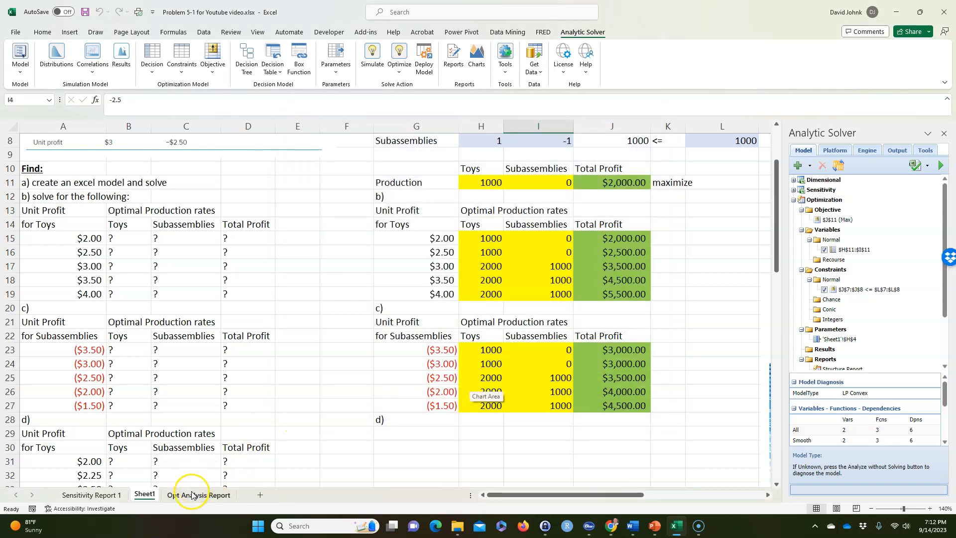
# Copy the results table from the new Opt Analysis Report sheet and select G29 on Sheet1 as its destination
pyautogui.click(194, 494)
pyautogui.rightClick(100, 218)
pyautogui.click(125, 209)
pyautogui.click(144, 495)
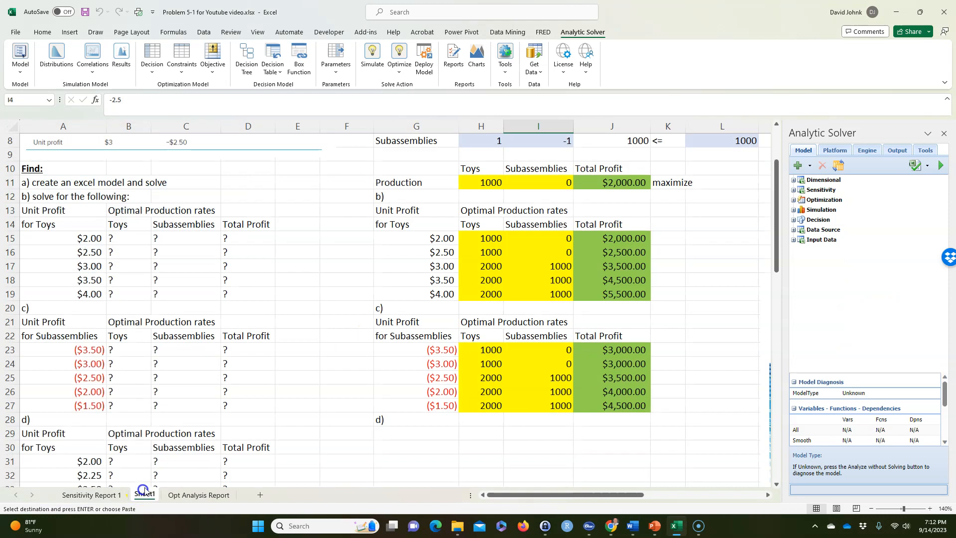
pyautogui.scroll(-1, 384, 447)
pyautogui.click(423, 422)
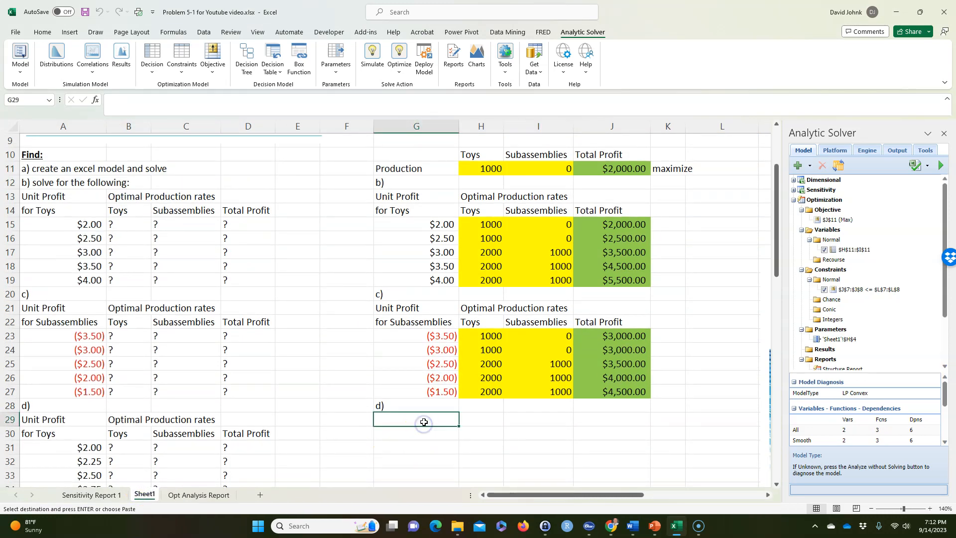
pyautogui.rightClick(423, 421)
pyautogui.click(467, 186)
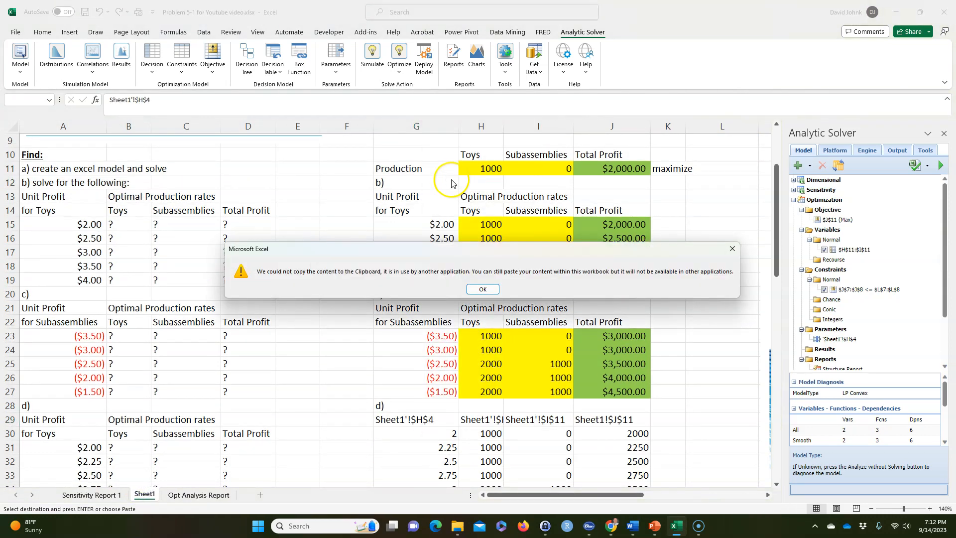
pyautogui.click(477, 283)
pyautogui.hotkey('ctrl', 'z')
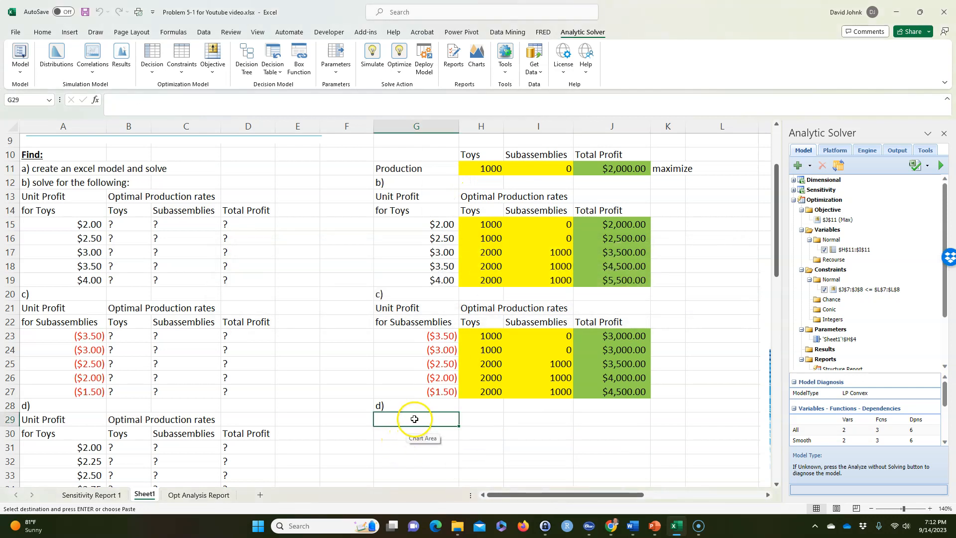
# Paste the copied report table with its formatting at G29, under part d)
pyautogui.rightClick(411, 420)
pyautogui.click(440, 174)
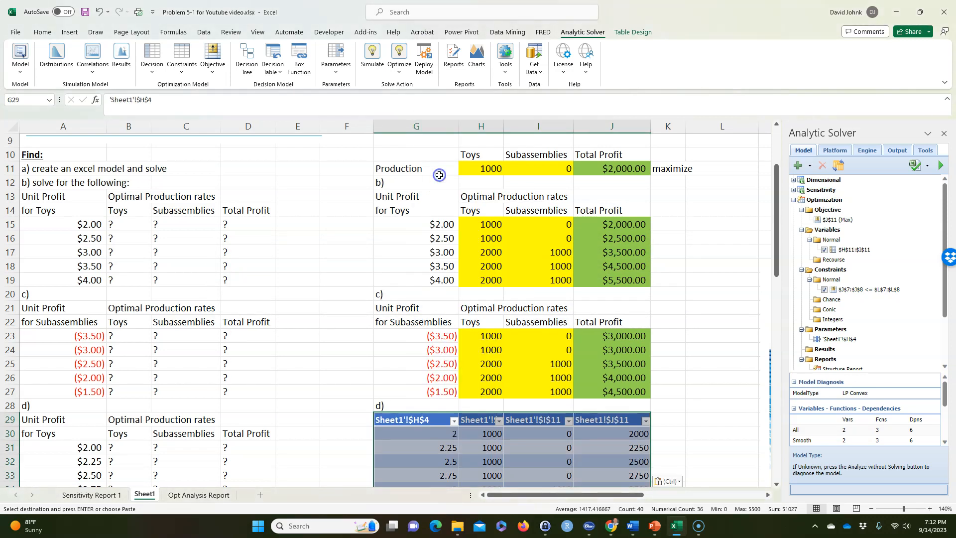
pyautogui.click(331, 384)
# Compare the toys and subassemblies production rates at a toy unit profit of 3 between part b)'s table and part d)'s pasted table
pyautogui.scroll(-1, 666, 381)
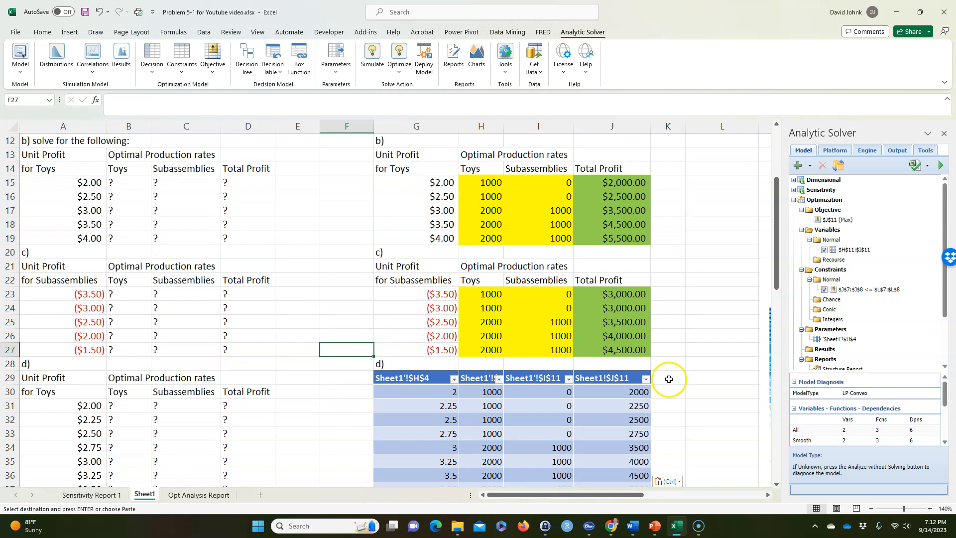
pyautogui.scroll(-1, 669, 380)
pyautogui.click(482, 429)
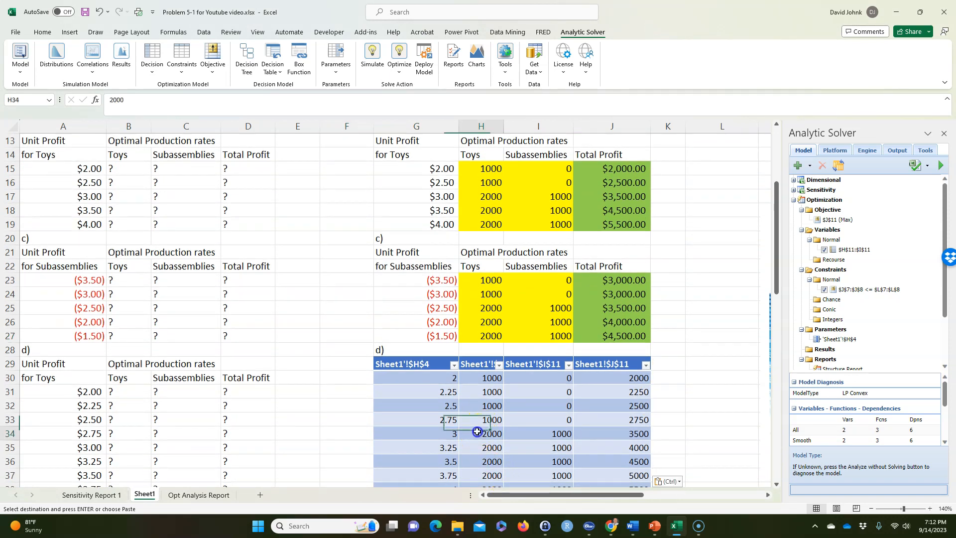
pyautogui.click(547, 435)
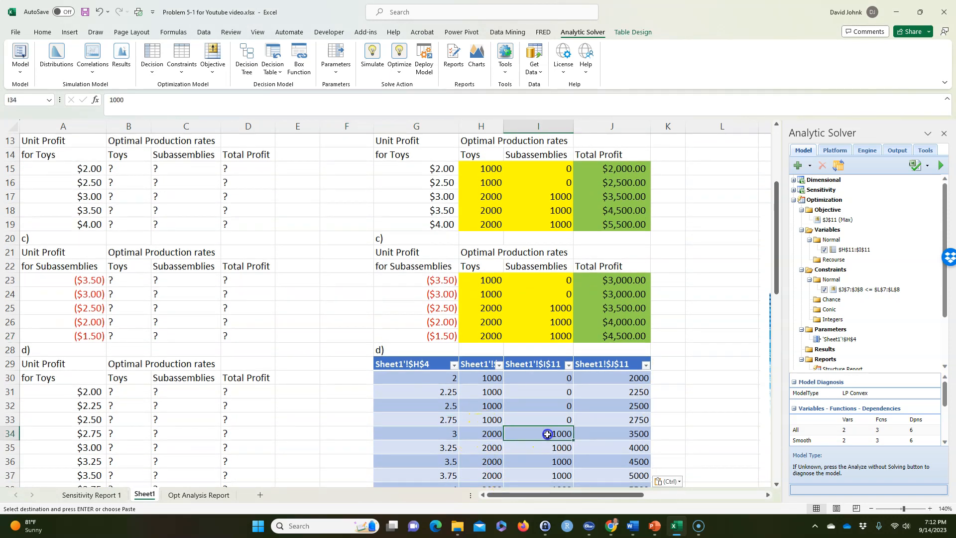
pyautogui.scroll(1, 504, 219)
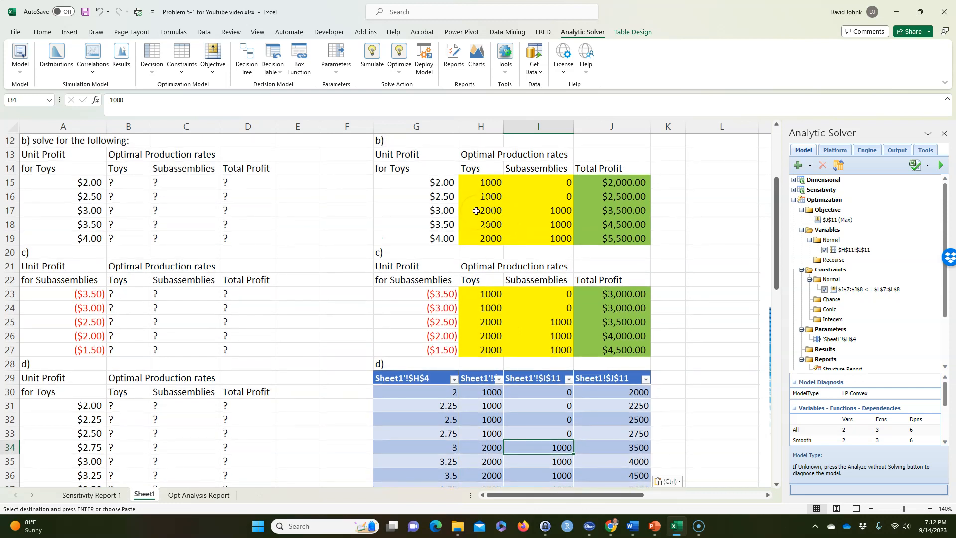
pyautogui.moveTo(493, 210); pyautogui.dragTo(539, 210)
pyautogui.moveTo(481, 433); pyautogui.dragTo(549, 434)
# Examine the production rates and total profit in part d)'s rows for toy unit profits of 2.5 and 2.75
pyautogui.moveTo(434, 432); pyautogui.dragTo(605, 432)
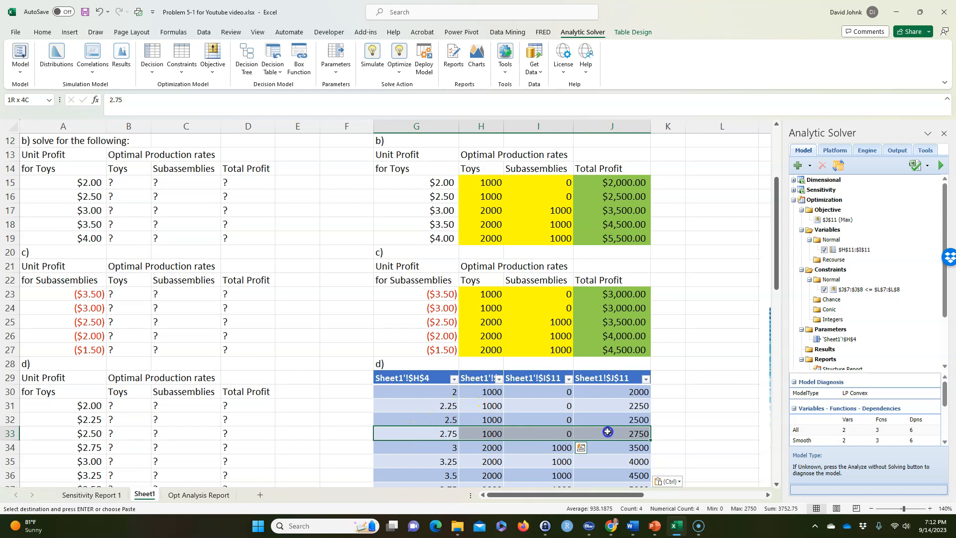
pyautogui.moveTo(441, 433); pyautogui.dragTo(584, 435)
pyautogui.click(443, 432)
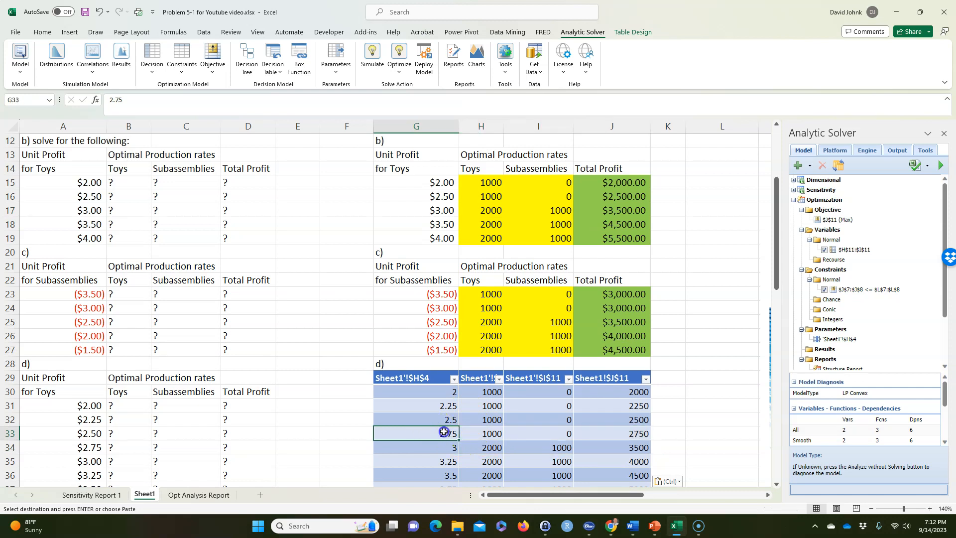
pyautogui.click(490, 435)
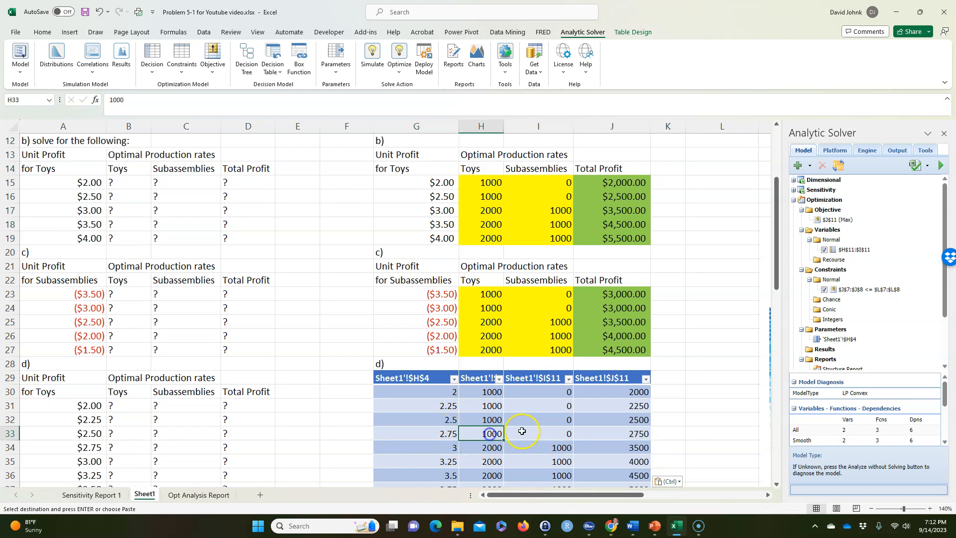
pyautogui.click(444, 418)
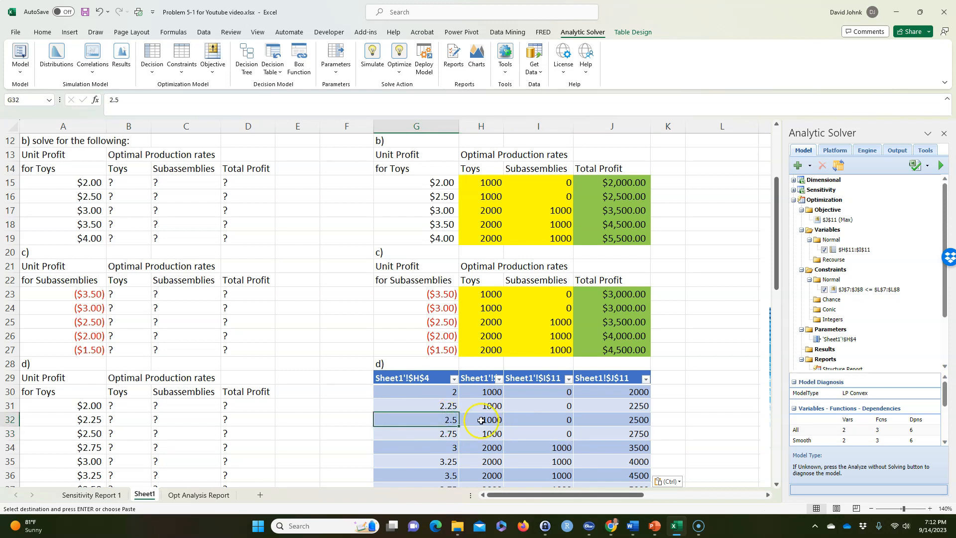
pyautogui.moveTo(492, 421); pyautogui.dragTo(622, 425)
pyautogui.moveTo(434, 431); pyautogui.dragTo(618, 434)
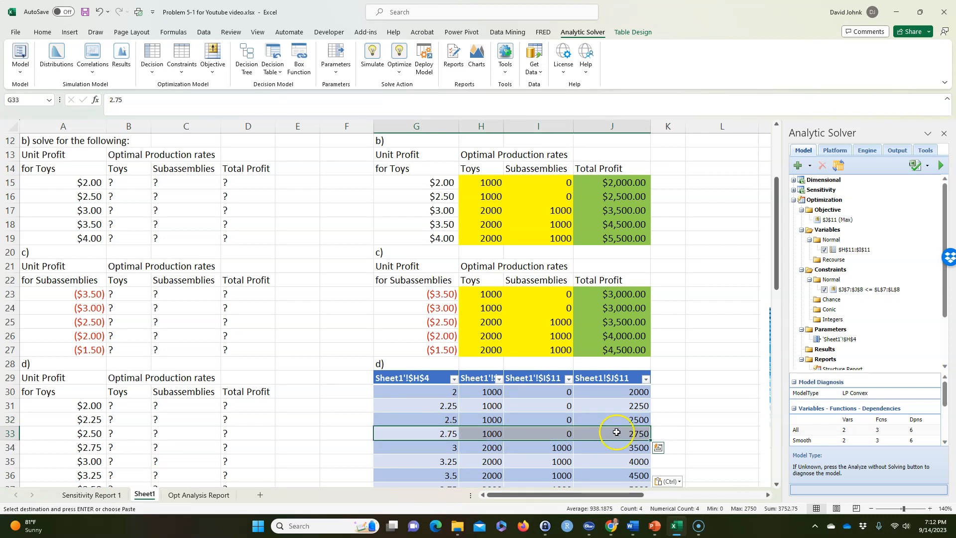
# Compare part d)'s row for a 2.75 toy unit profit with part b)'s $3.00 row
pyautogui.click(345, 367)
pyautogui.scroll(-2, 345, 367)
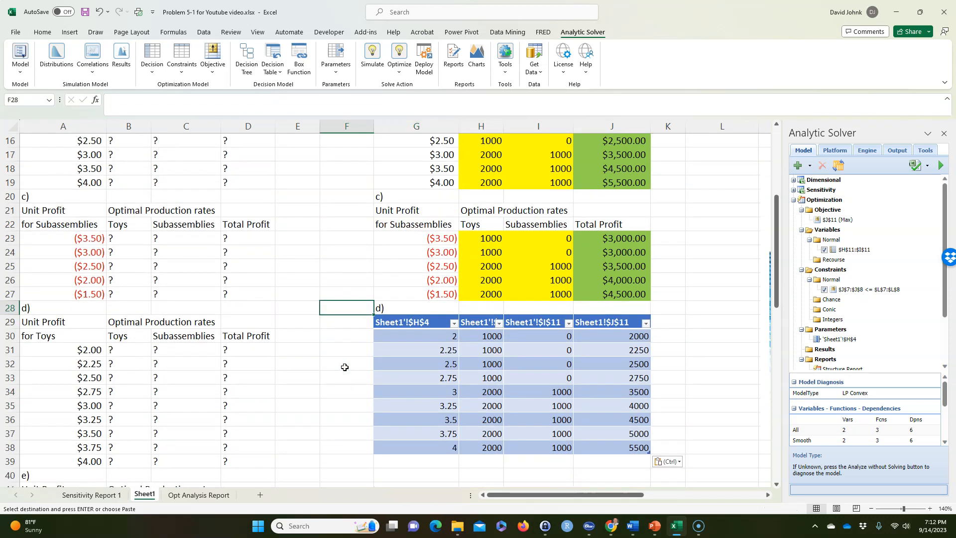
pyautogui.scroll(1, 344, 367)
pyautogui.scroll(1, 318, 425)
pyautogui.scroll(-2, 348, 388)
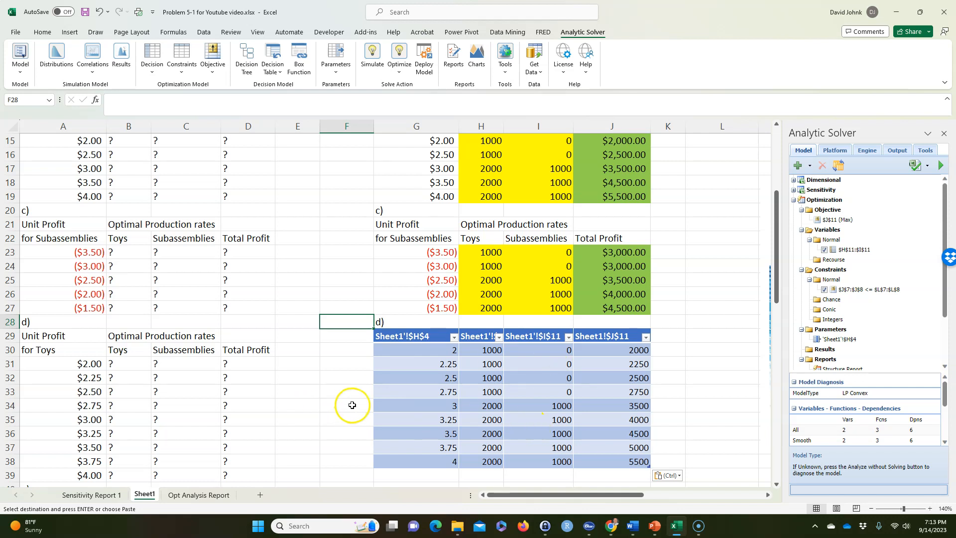
pyautogui.moveTo(447, 388); pyautogui.dragTo(581, 398)
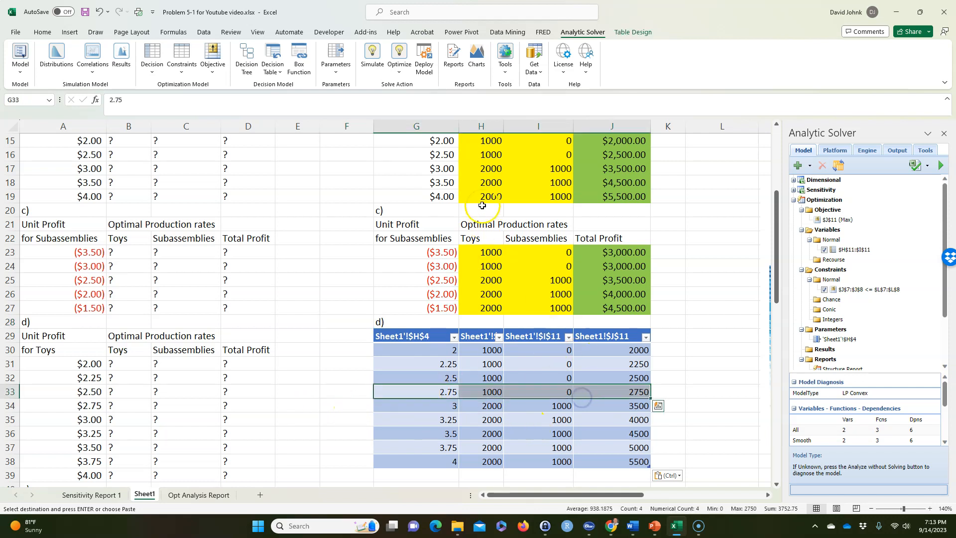
pyautogui.scroll(1, 481, 209)
pyautogui.moveTo(438, 210); pyautogui.dragTo(600, 211)
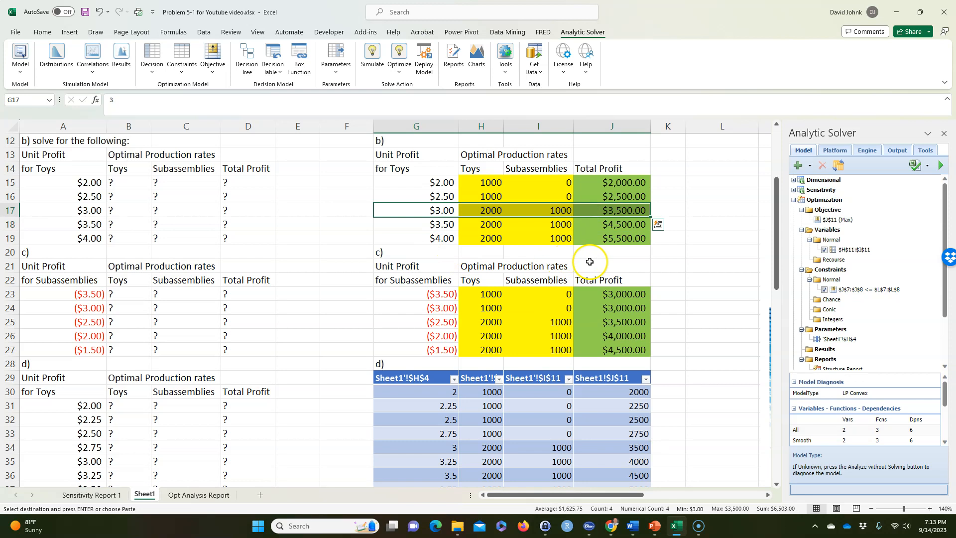
pyautogui.scroll(-1, 347, 298)
pyautogui.click(348, 294)
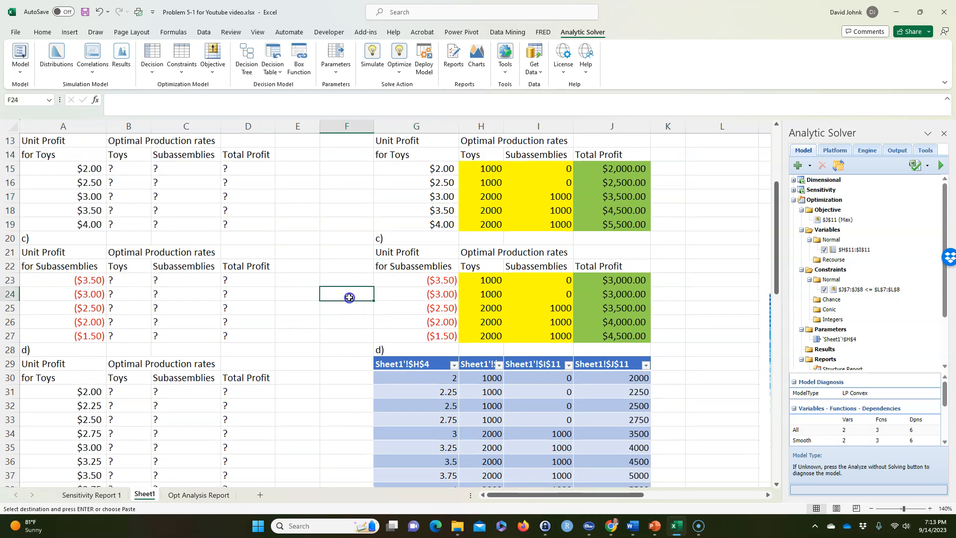
# Generate a Sensitivity Report for the model and examine its decision variable and constraint tables
pyautogui.scroll(-2, 347, 295)
pyautogui.scroll(2, 329, 323)
pyautogui.scroll(-2, 879, 319)
pyautogui.click(833, 349)
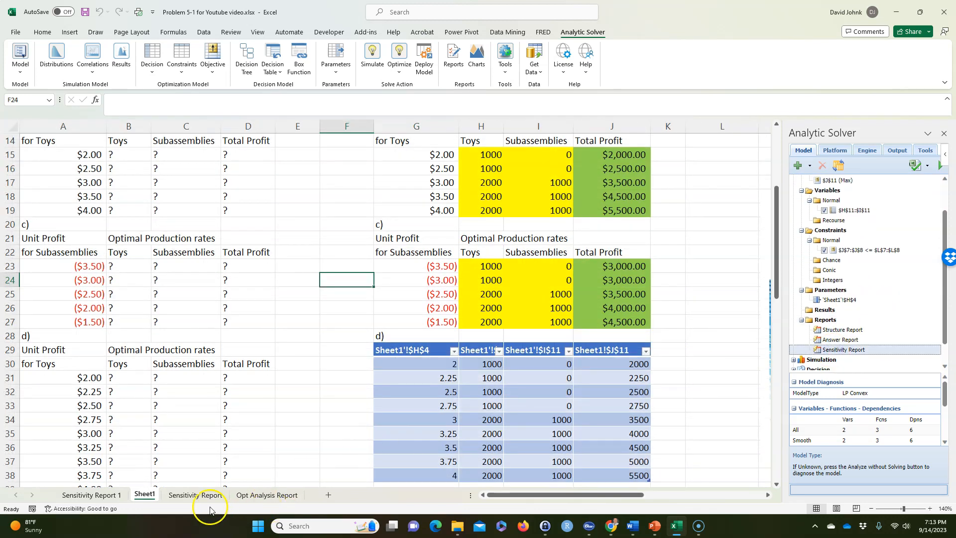
pyautogui.click(196, 495)
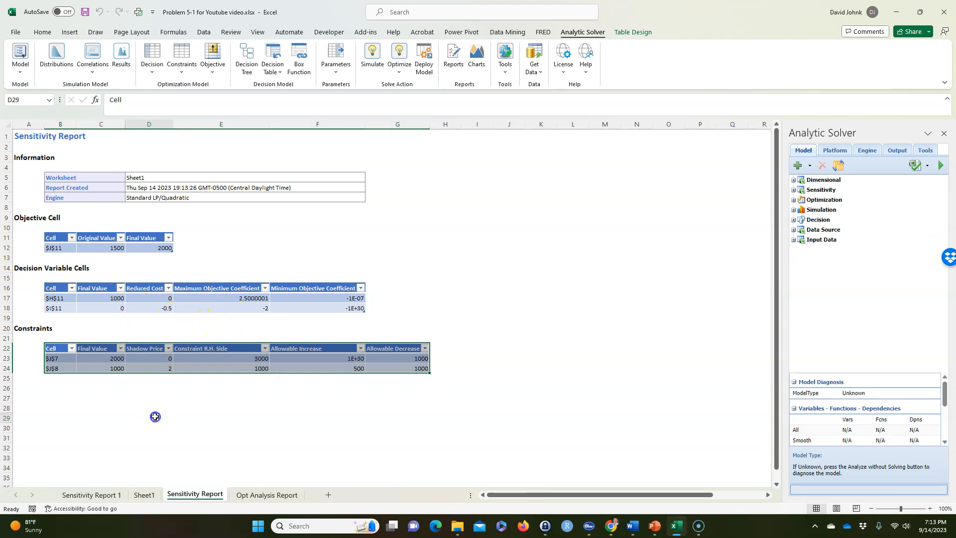
pyautogui.click(163, 334)
pyautogui.click(179, 319)
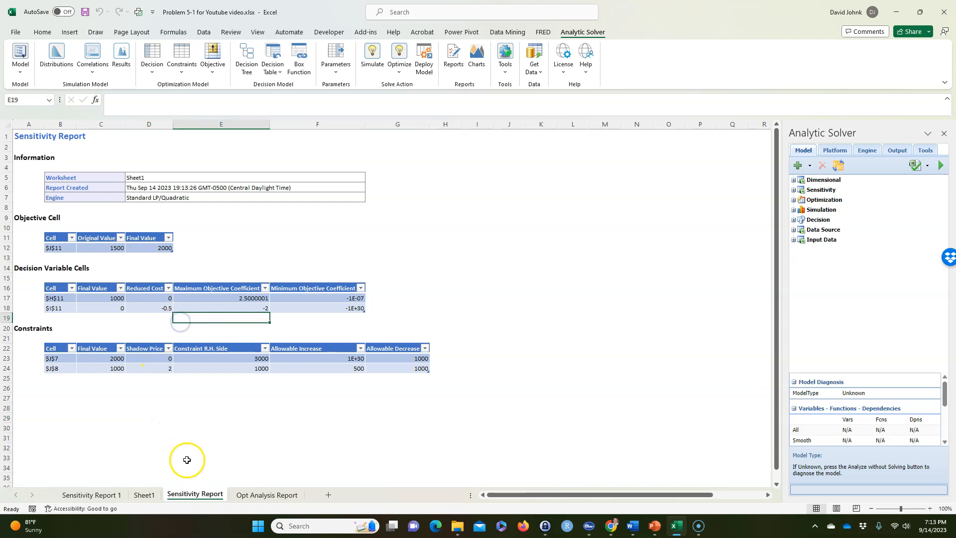
# Delete the newly generated Sensitivity Report sheet and return to Sheet1
pyautogui.rightClick(199, 494)
pyautogui.click(227, 357)
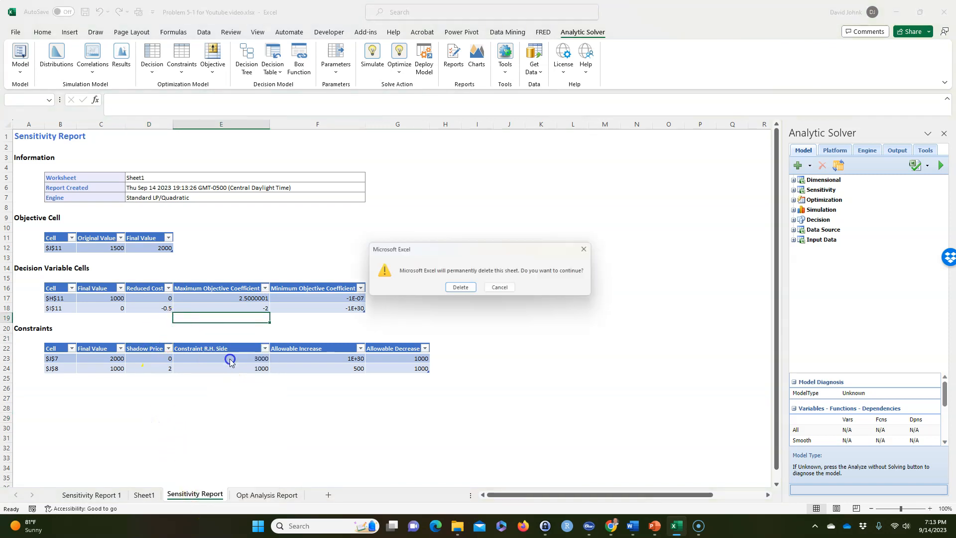
pyautogui.click(457, 293)
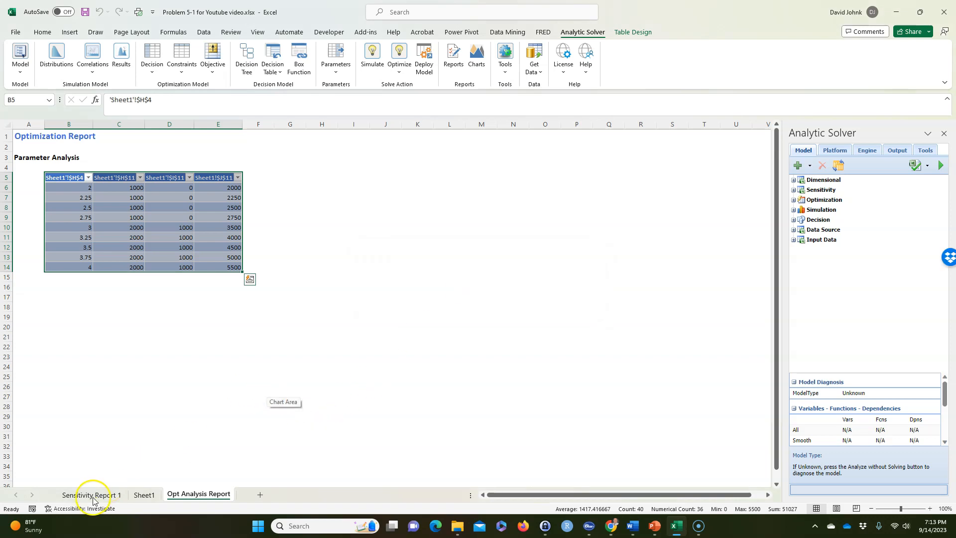
pyautogui.click(143, 495)
# Review the results of parts b), c) and d) against the questions listed under Find, from the model down to part e)
pyautogui.scroll(5, 320, 335)
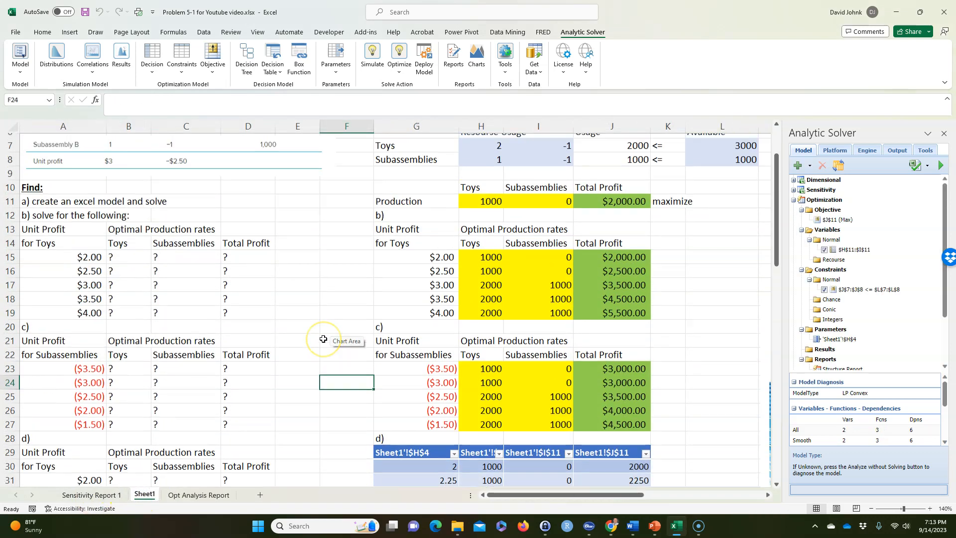
pyautogui.scroll(-4, 323, 338)
pyautogui.scroll(-3, 323, 339)
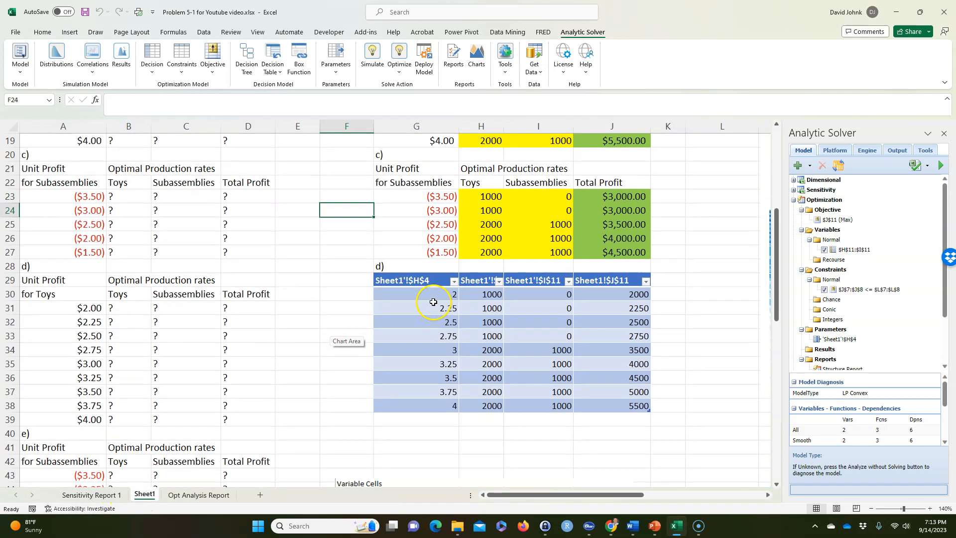
pyautogui.moveTo(438, 196); pyautogui.dragTo(592, 211)
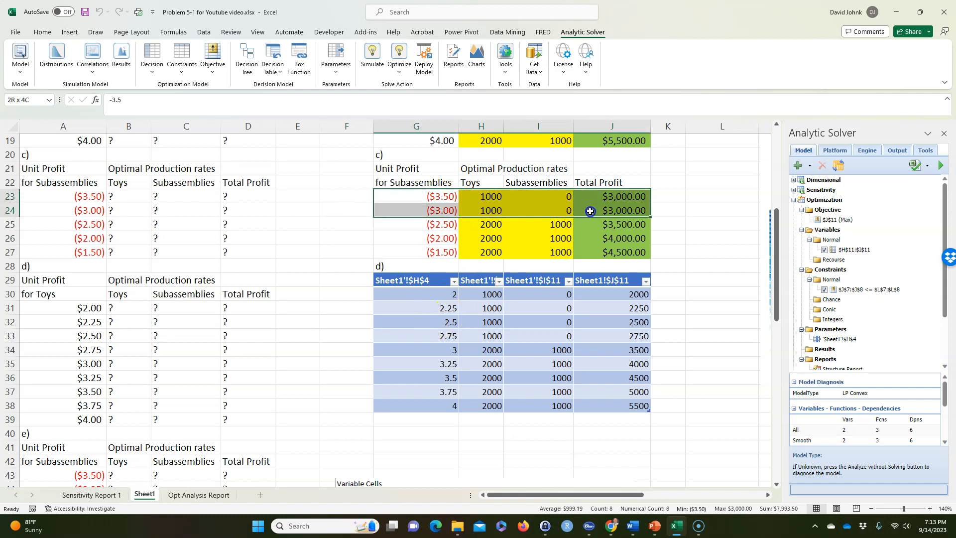
pyautogui.scroll(2, 592, 211)
pyautogui.scroll(1, 504, 171)
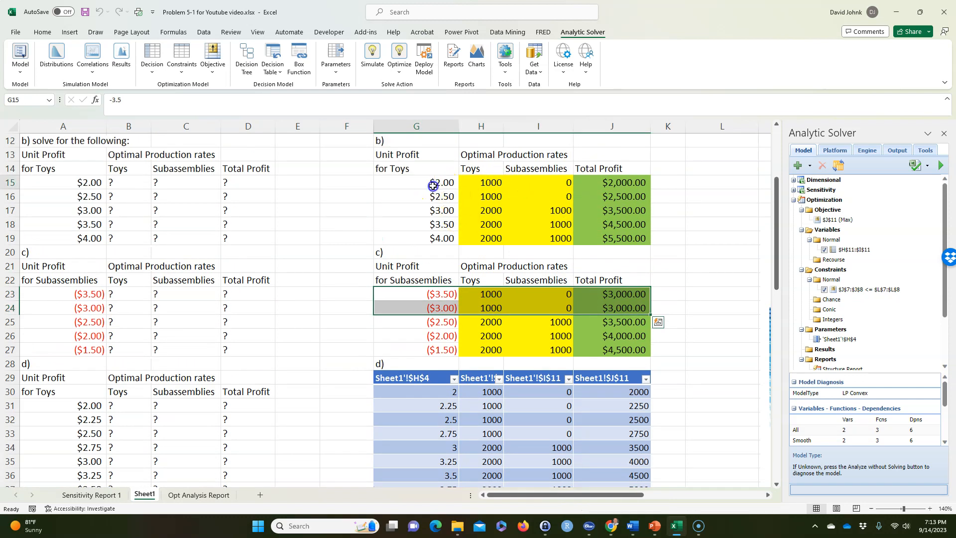
pyautogui.moveTo(436, 185); pyautogui.dragTo(609, 235)
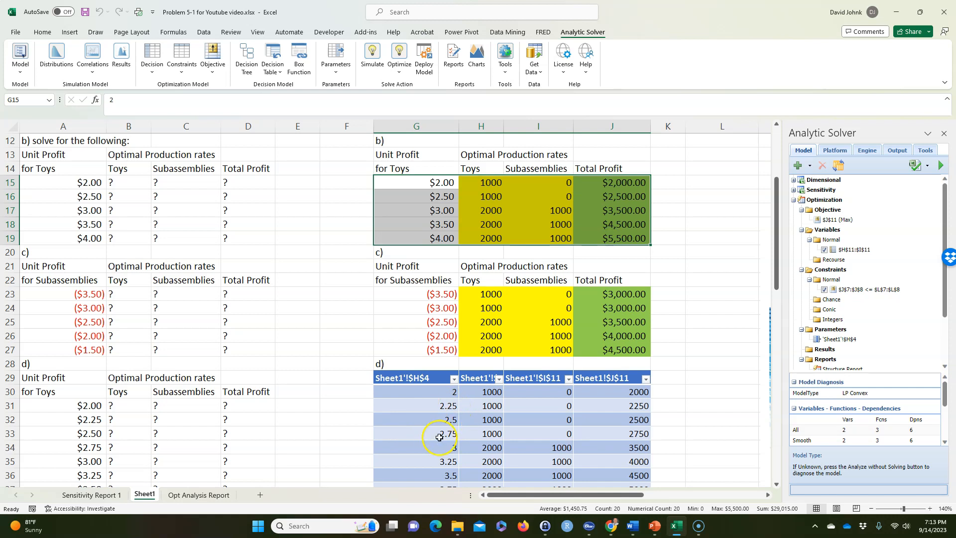
pyautogui.scroll(-2, 378, 438)
pyautogui.click(182, 401)
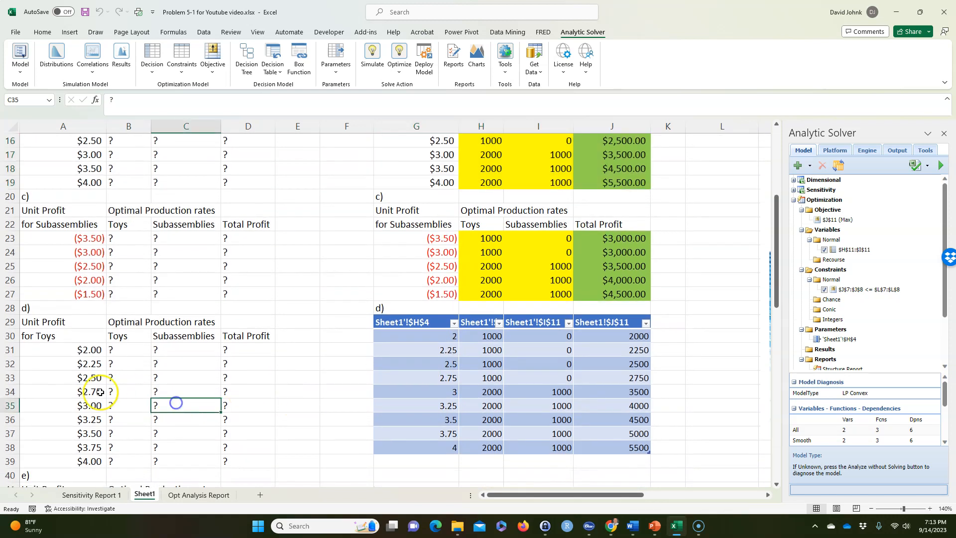
pyautogui.scroll(-1, 149, 393)
pyautogui.scroll(-4, 132, 396)
pyautogui.scroll(9, 207, 352)
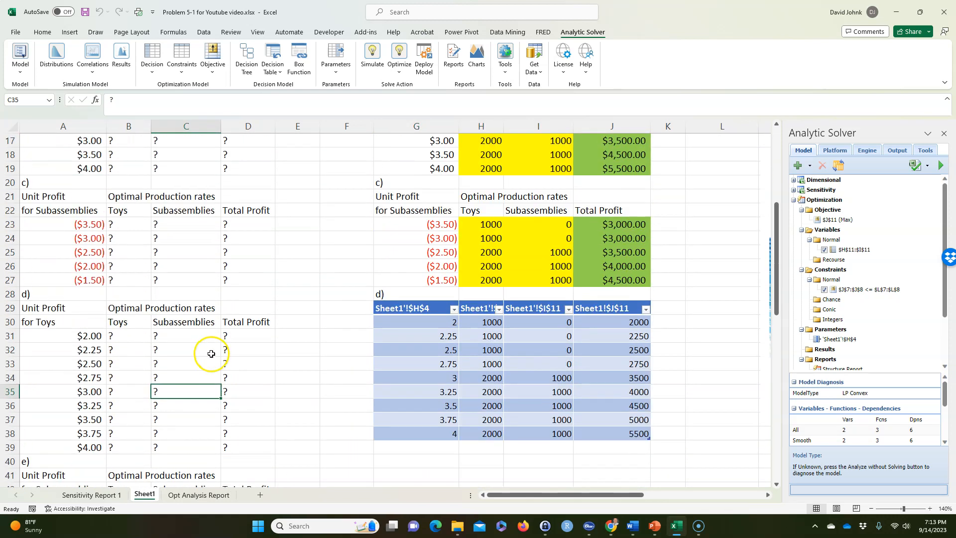
pyautogui.scroll(1, 211, 353)
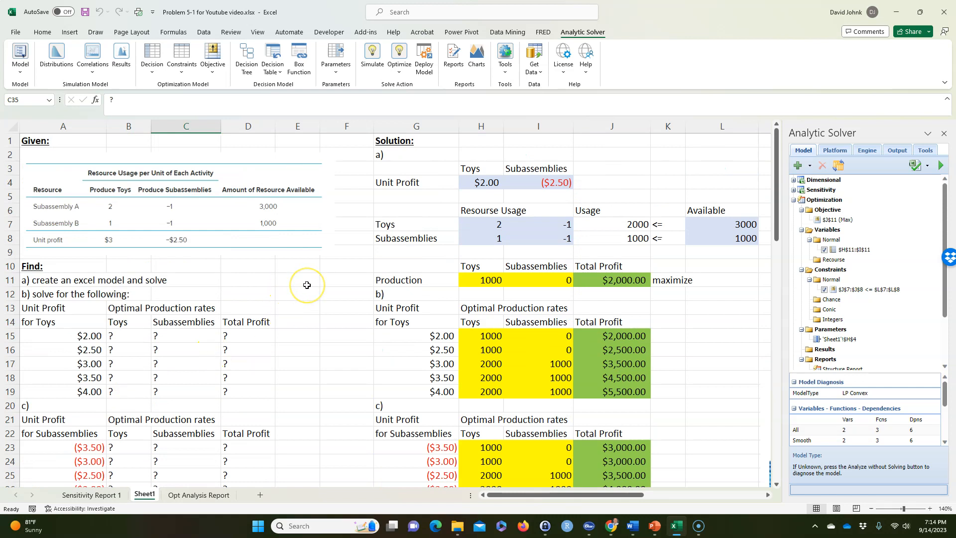
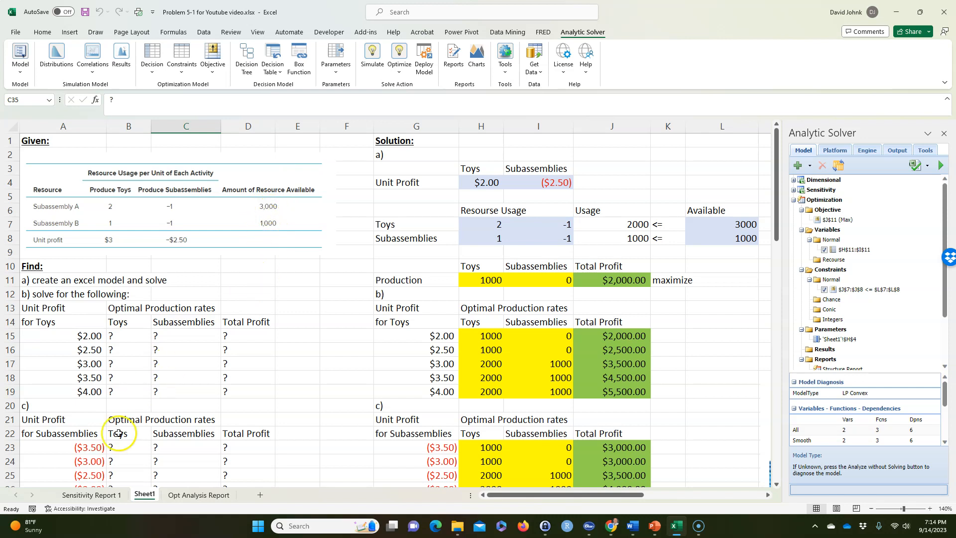
# Open the existing Sensitivity Report 1 sheet to examine its variable cells and constraints tables
pyautogui.click(83, 495)
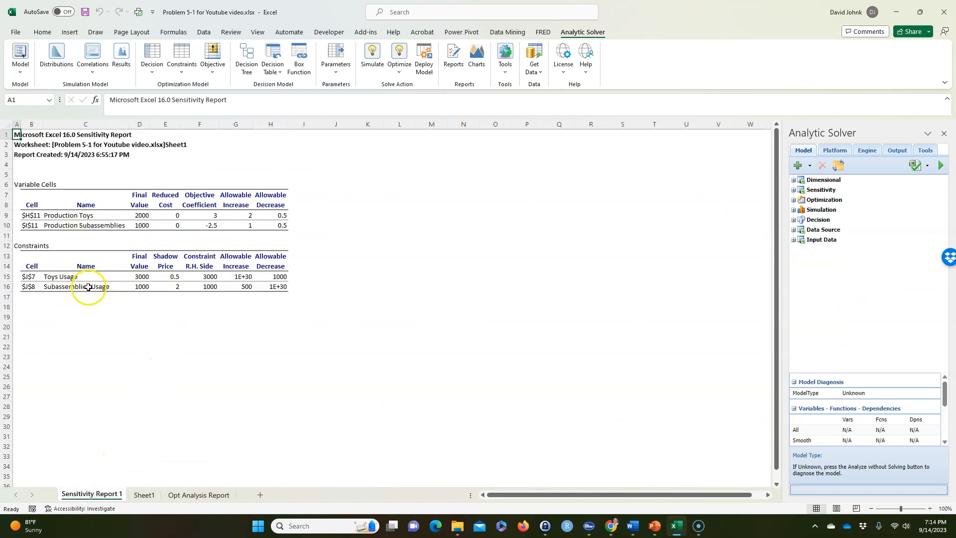